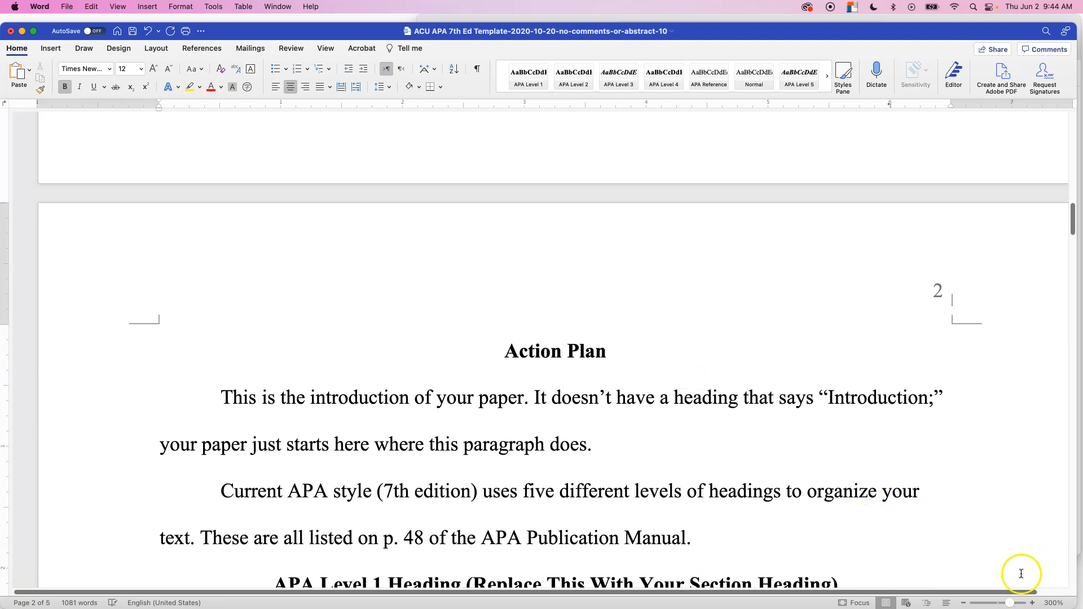
Step: Replace the two introduction paragraphs below the Action Plan title with the italic placeholder "Introduction"
drag(1010, 602, 990, 602)
click(461, 353)
drag(461, 353, 583, 383)
key(super+i)
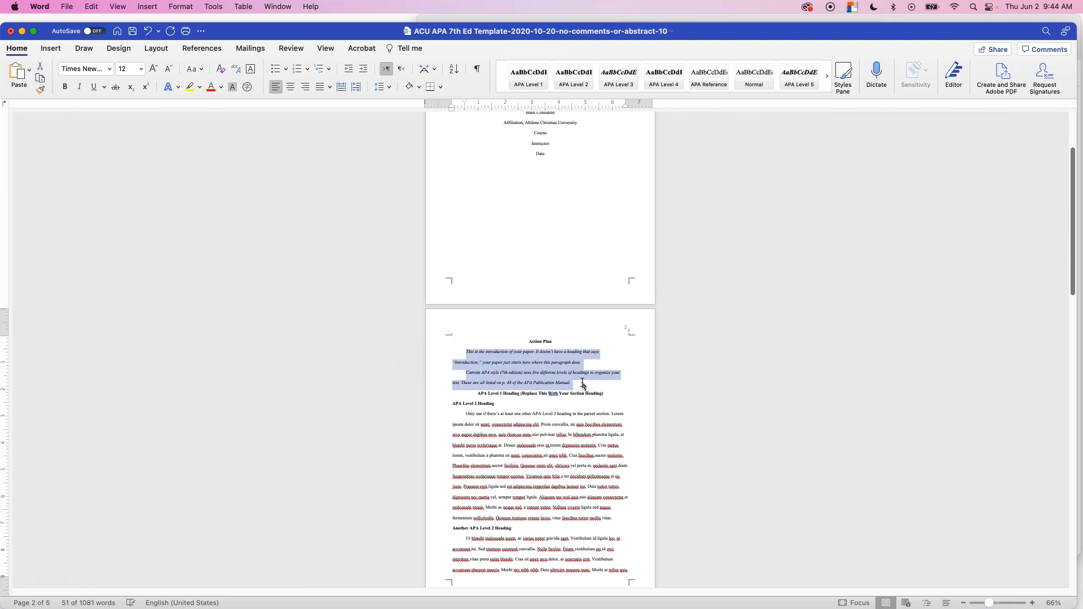
text(Inf)
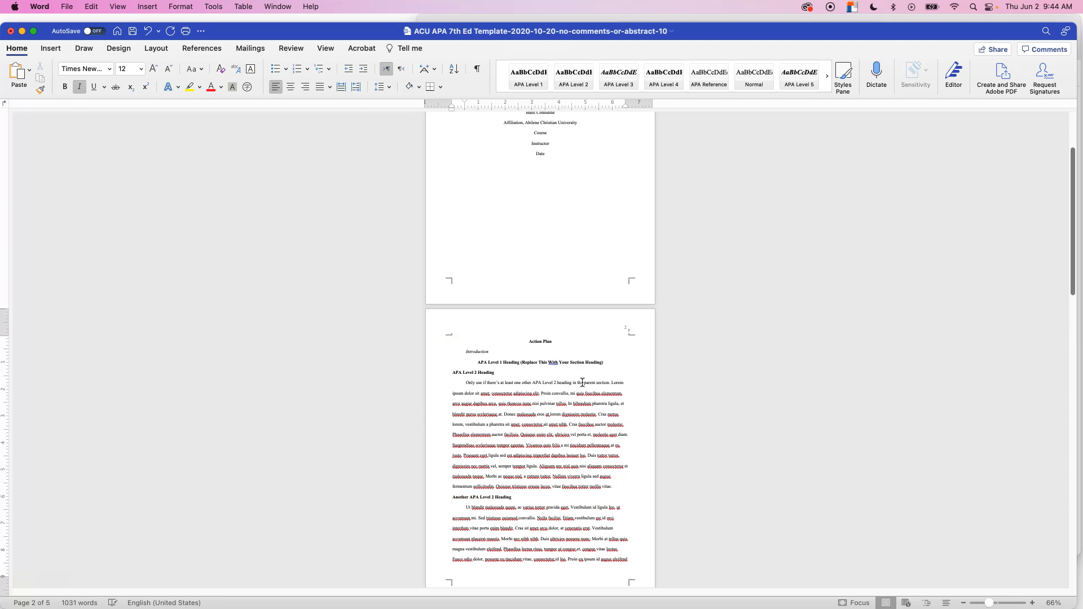
Step: Delete the template body from the first APA Level 1 heading up to the "Another APA Level 1 Heading" line
drag(980, 607, 1002, 603)
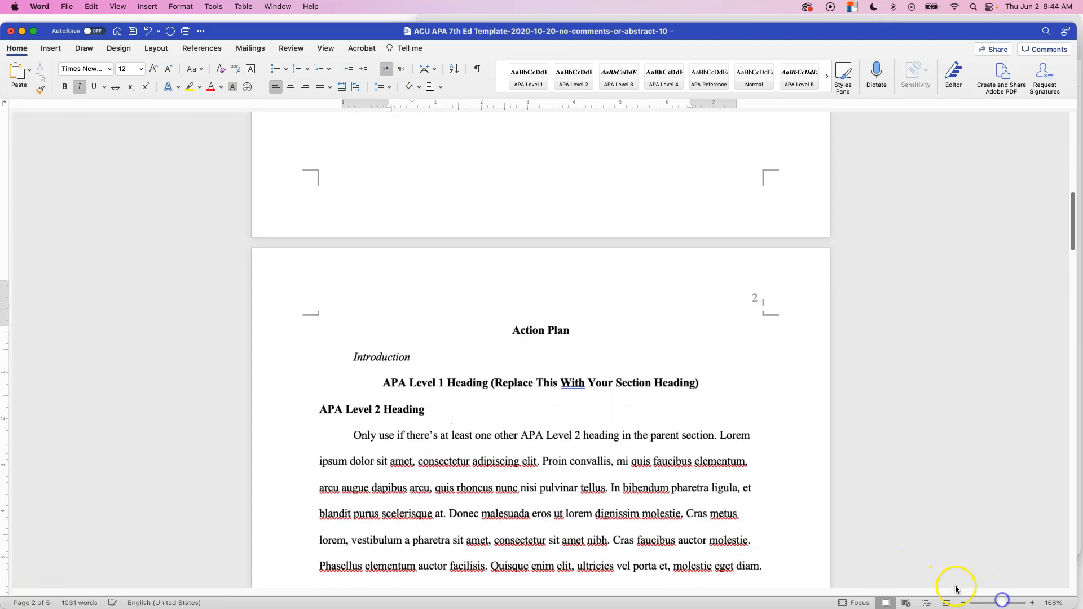
click(384, 385)
scroll(594, 500, down, 5)
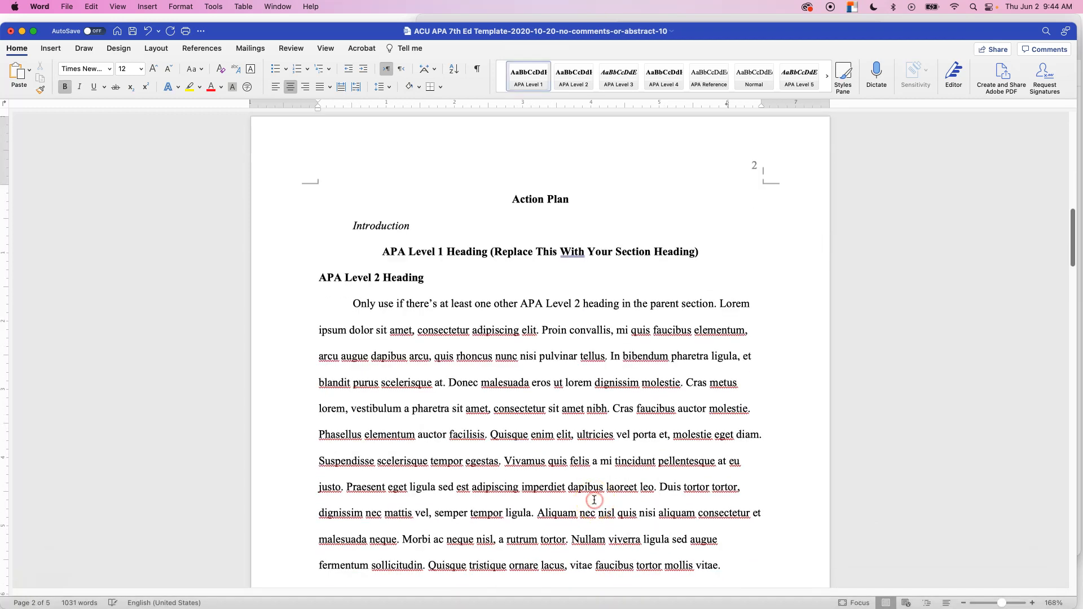
scroll(594, 500, down, 15)
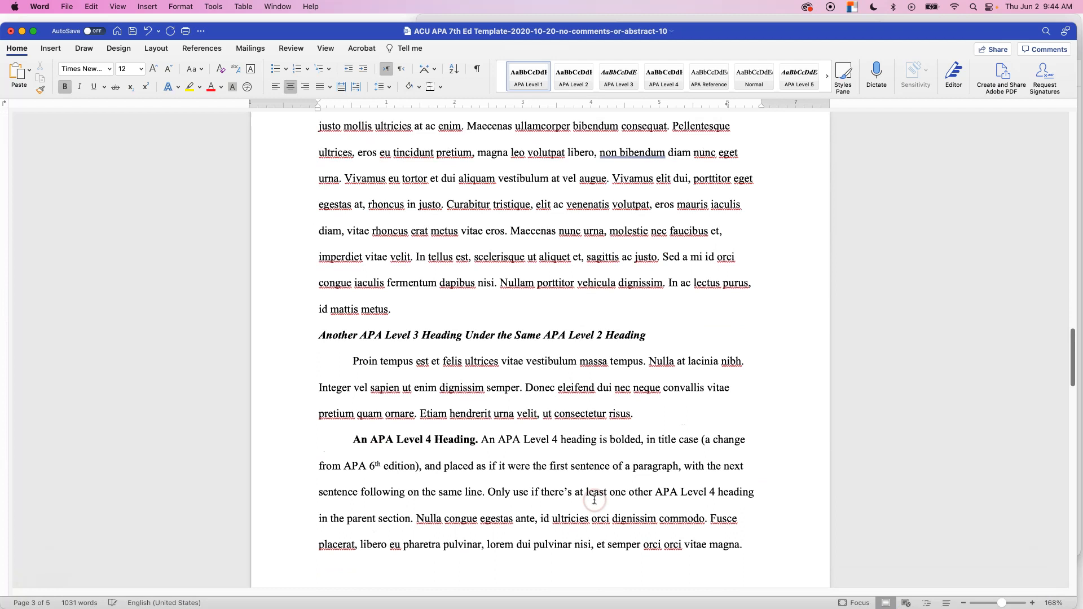
scroll(594, 499, down, 4)
scroll(594, 500, down, 13)
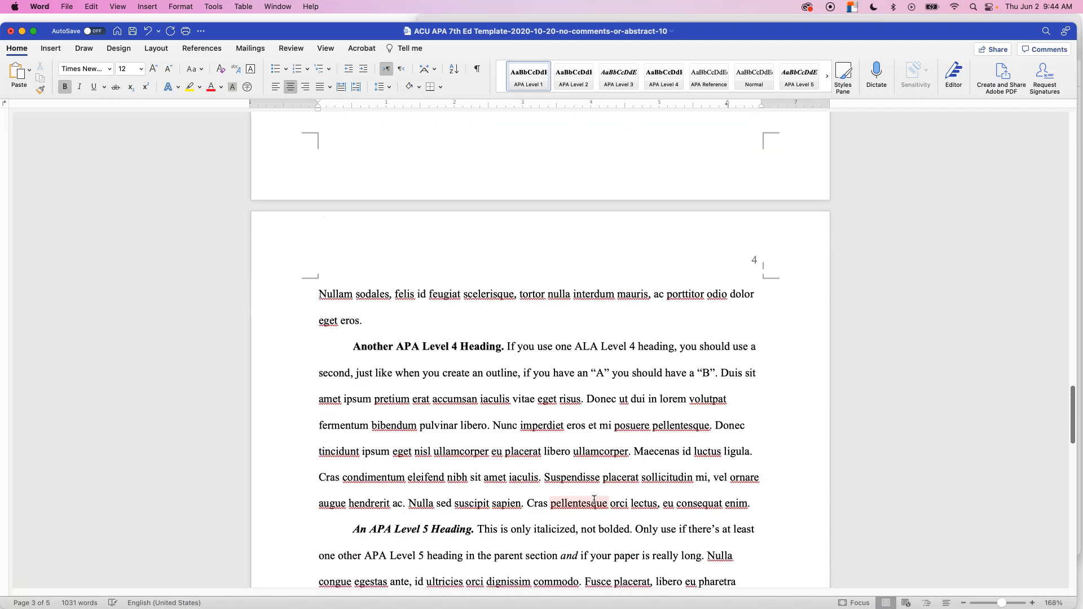
scroll(594, 500, down, 3)
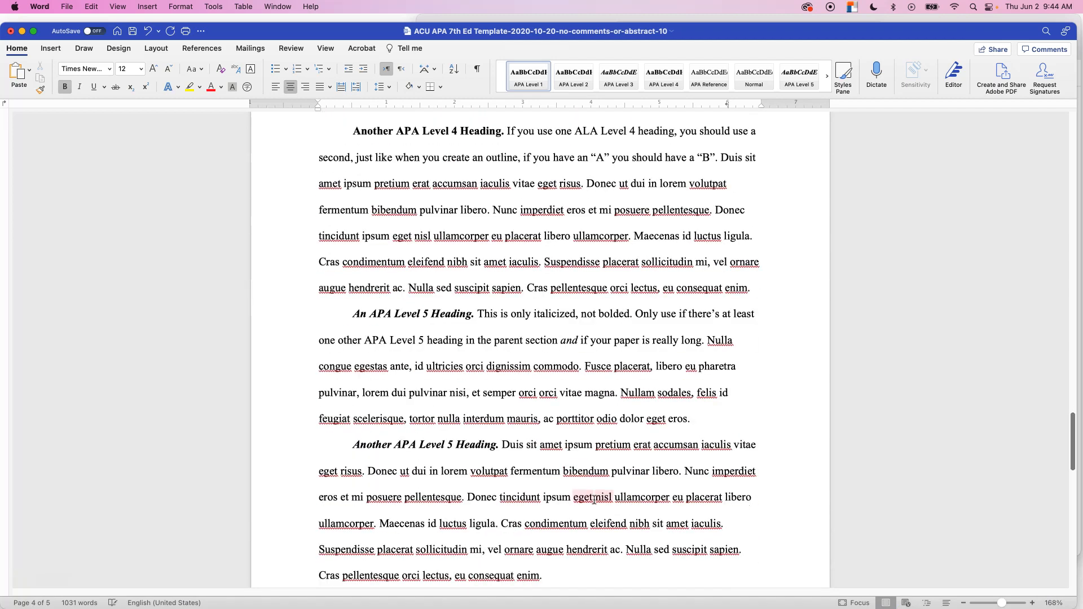
scroll(594, 500, down, 8)
shift+click(571, 350)
key(BackSpace)
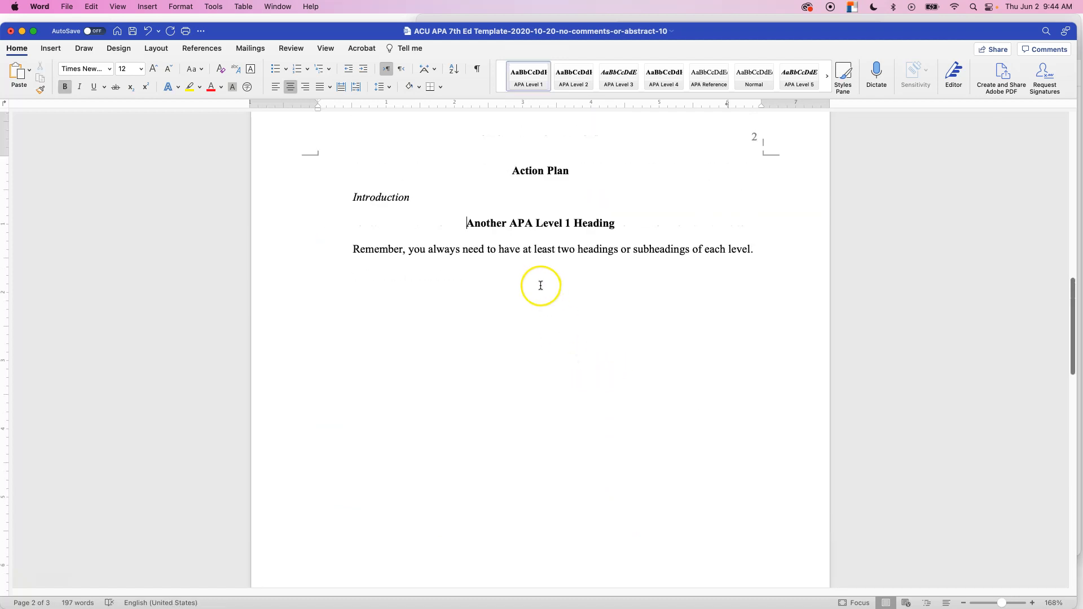
Step: Replace the text of the remaining level 1 heading with "Conclusion"
scroll(541, 285, up, 2)
triple_click(621, 280)
text(C)
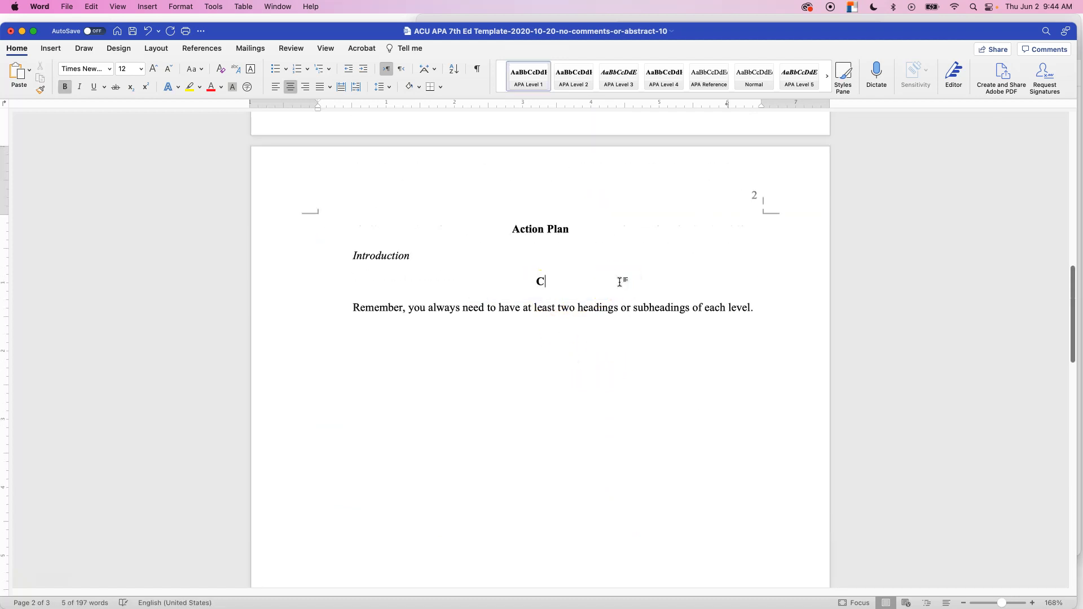
text(onclusion)
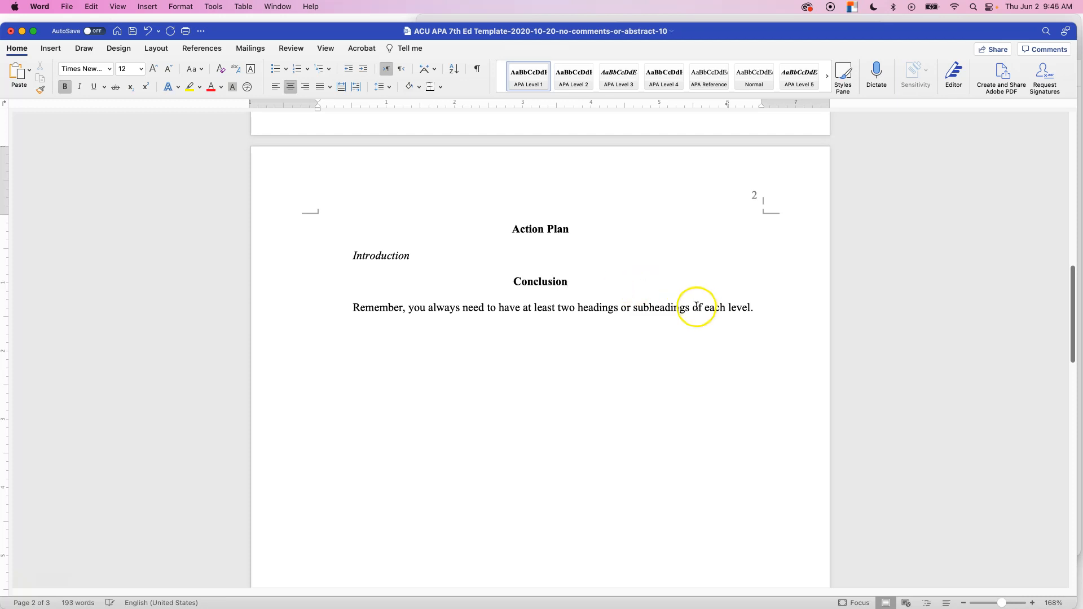
Step: Insert an empty line above the Conclusion heading and delete the reminder sentence below it
click(512, 280)
key(Return)
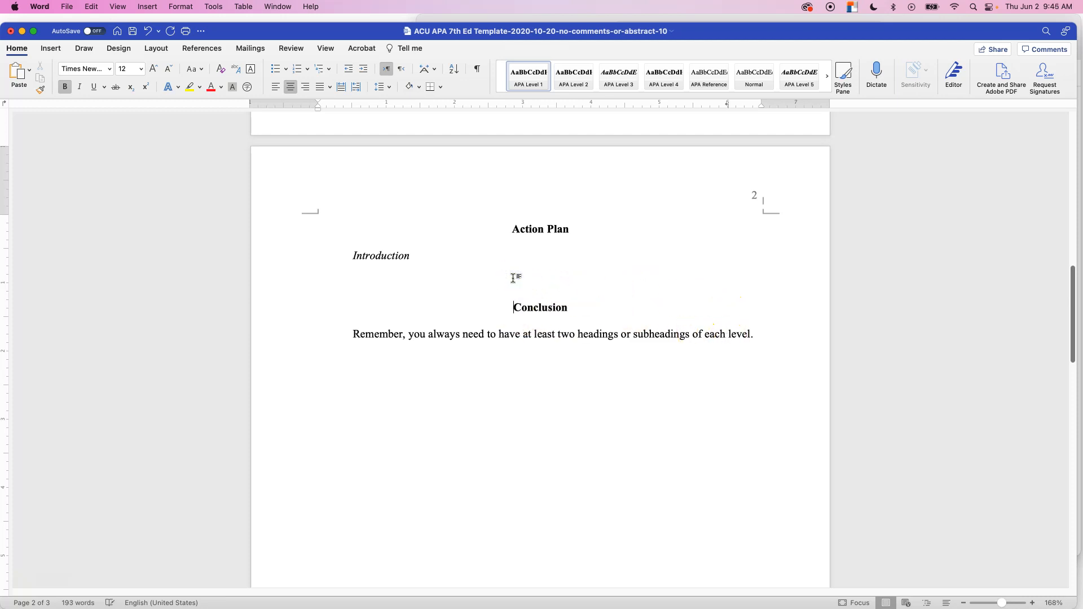
drag(756, 336, 353, 333)
key(BackSpace)
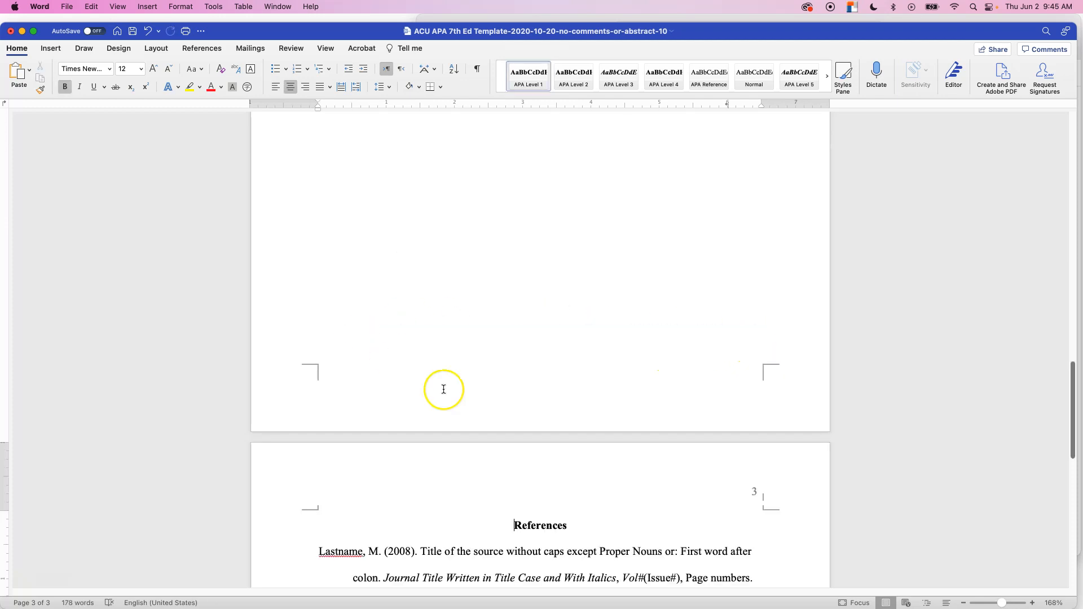
Step: Delete all the sample reference entries under the References heading
scroll(305, 395, down, 5)
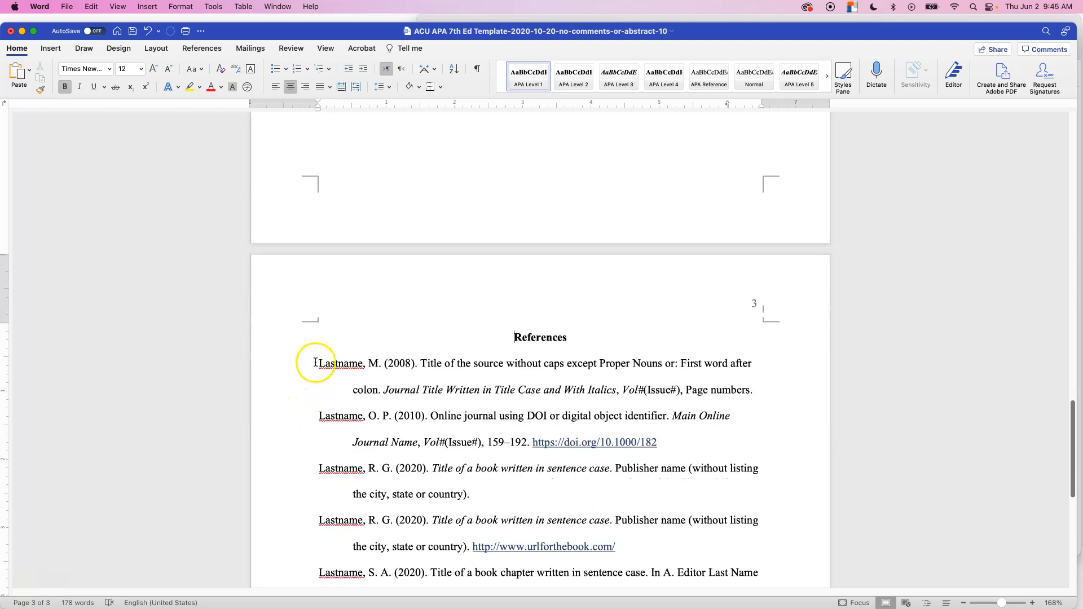
click(330, 389)
scroll(330, 388, down, 10)
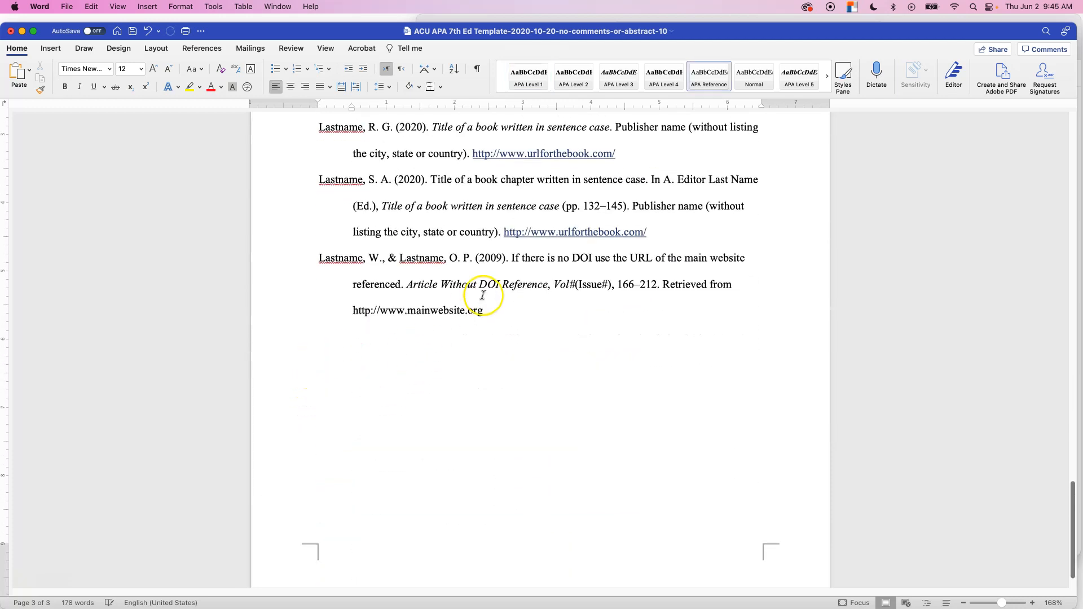
shift+click(501, 314)
key(BackSpace)
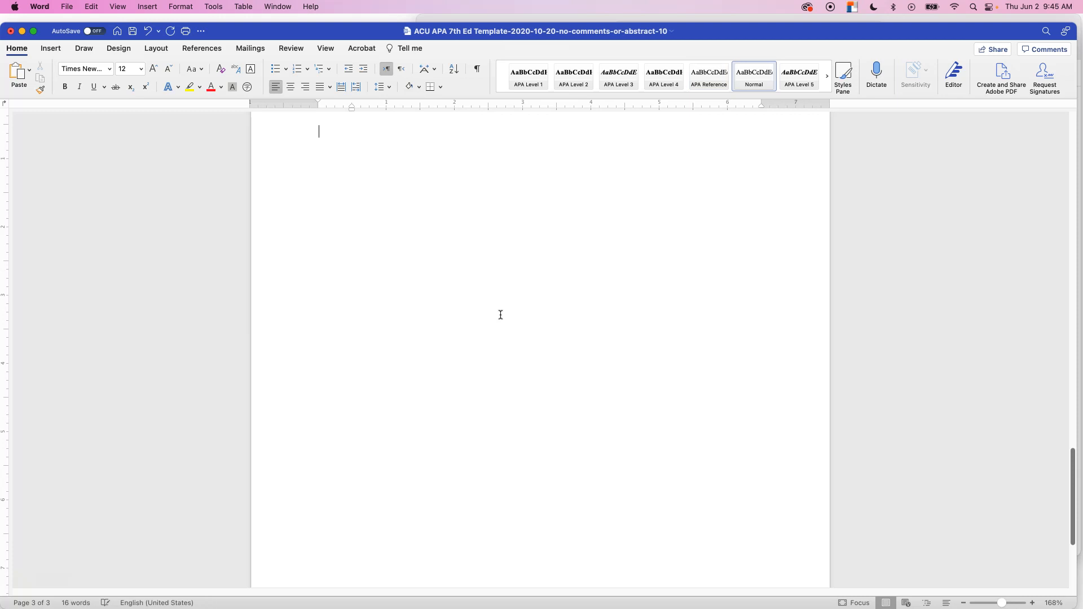
Step: Comment on the References heading: "Make sure that the references themselves are internally single-spaced, per the house rule, and followed by double spacing."
scroll(492, 314, up, 5)
double_click(526, 295)
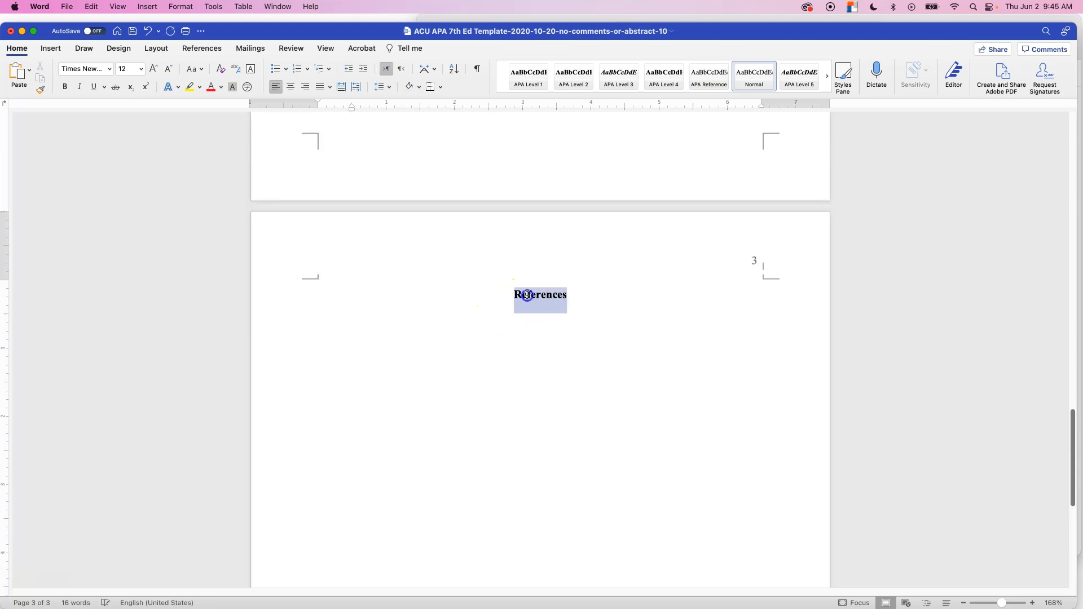
key(super+alt+a)
text(Make sure that the references themselves are single-spaced,)
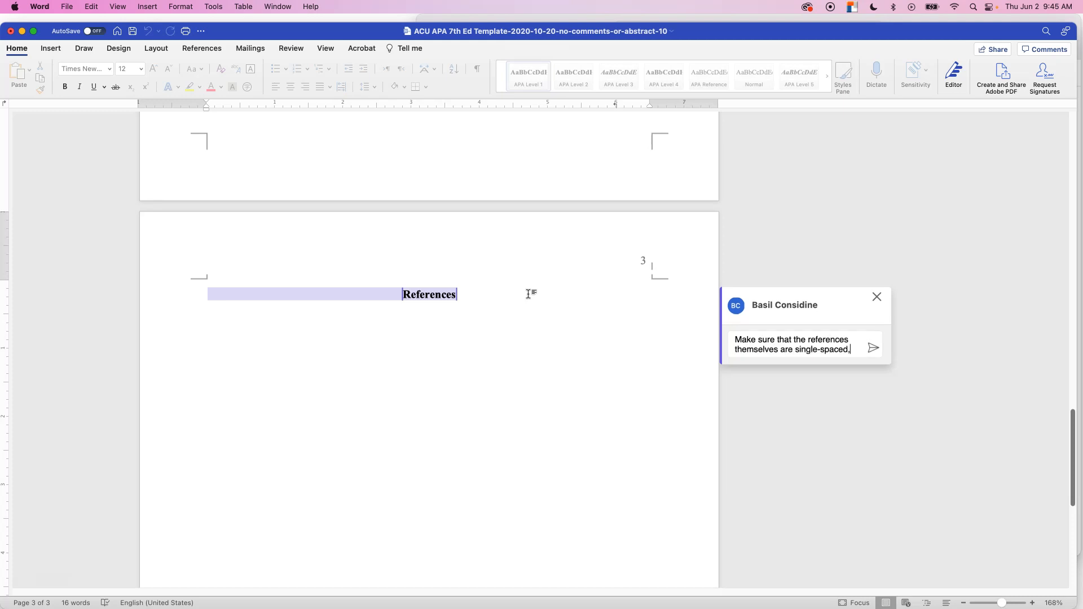
text( per the house rule.)
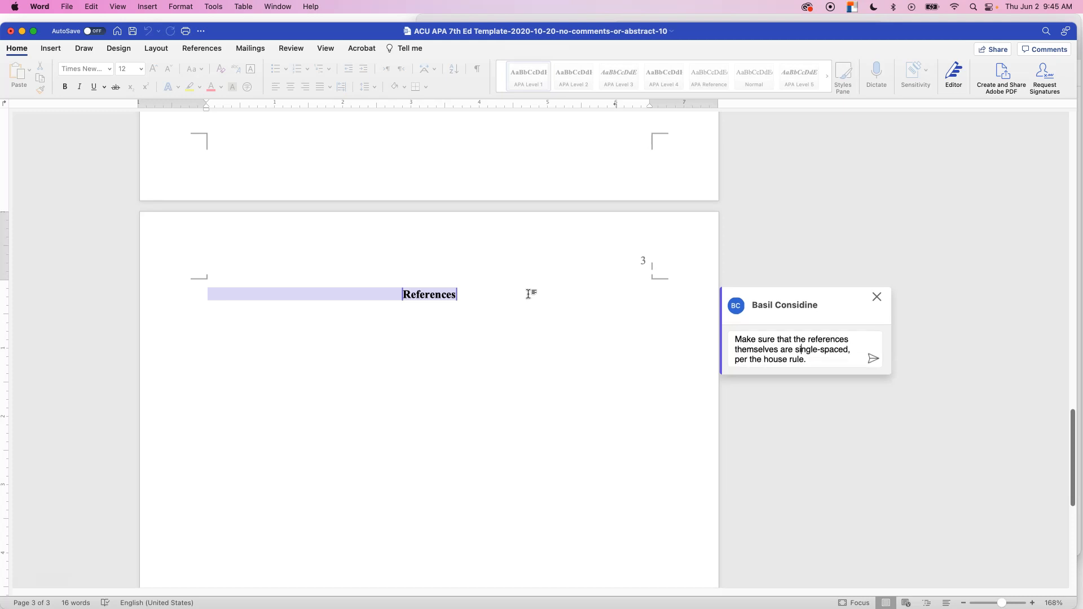
text(internally )
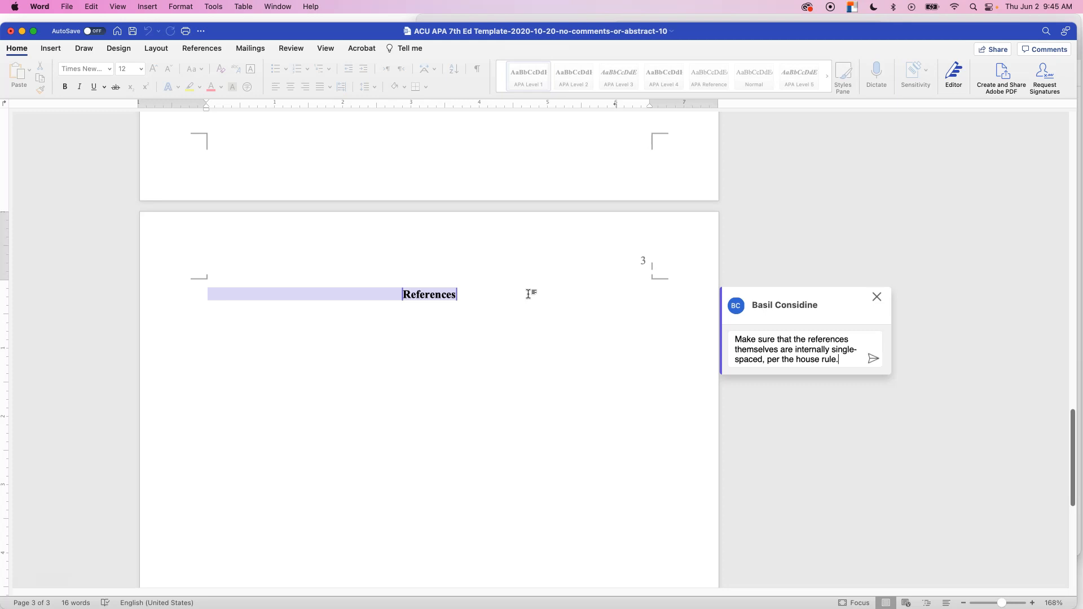
text(followed by double spacing)
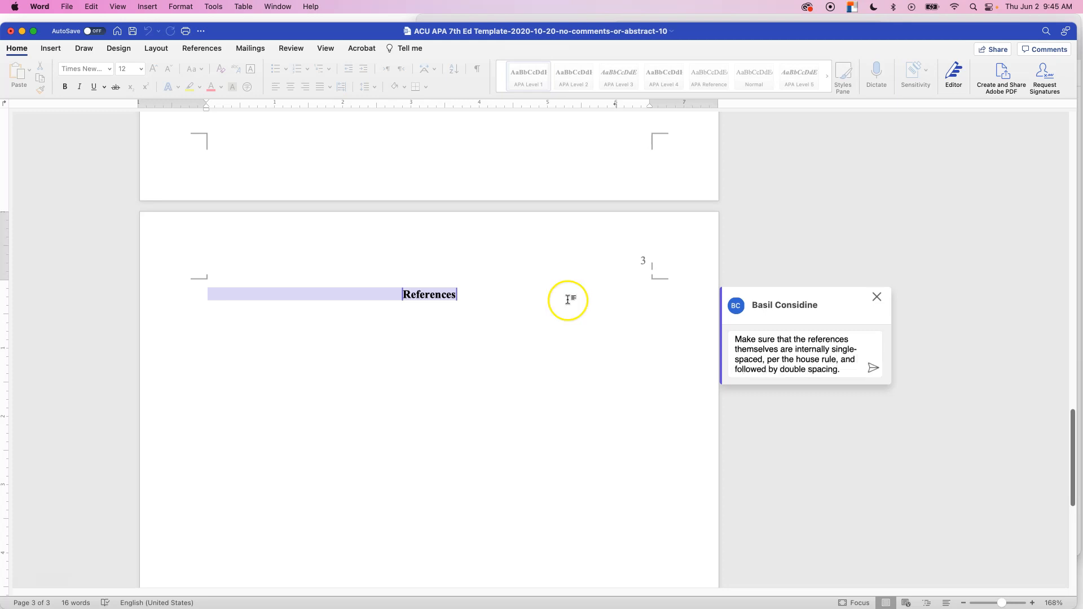
click(874, 368)
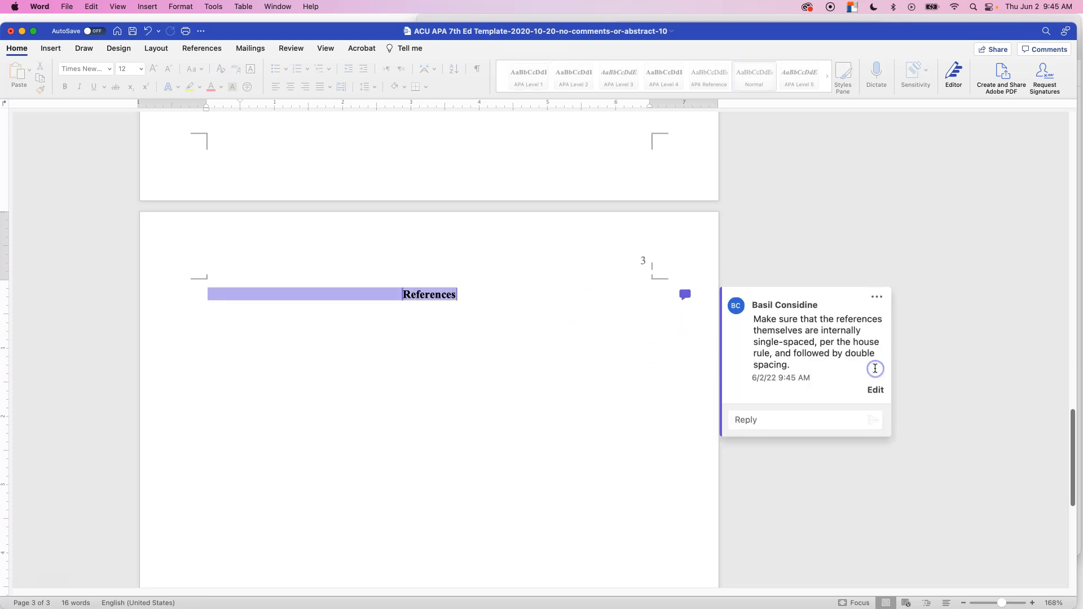
Step: Insert a page break in the blank area below the References heading to start a new page
click(634, 401)
scroll(635, 401, down, 10)
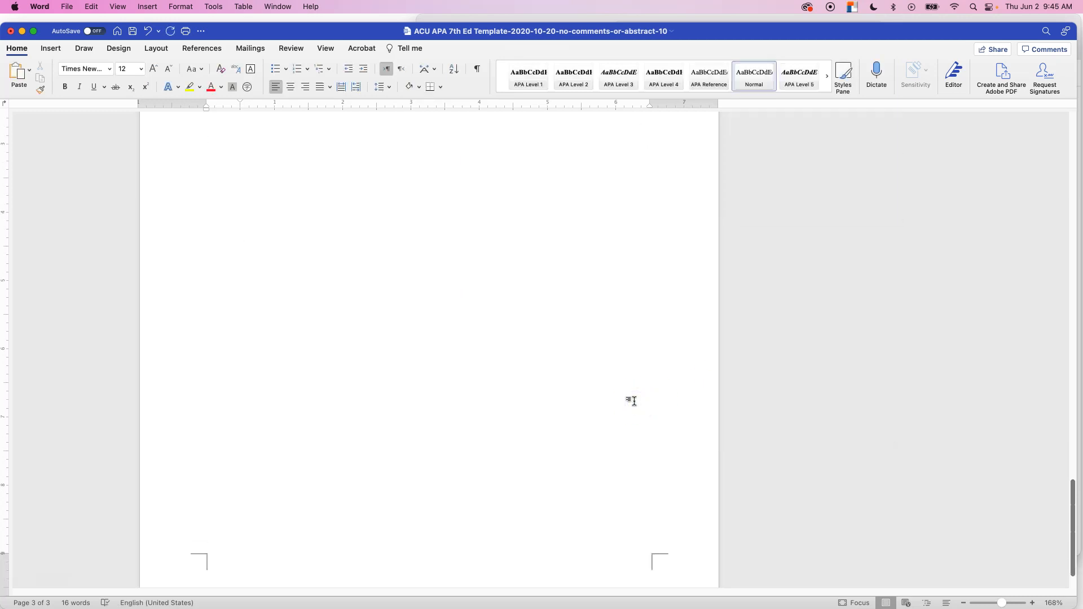
scroll(634, 401, up, 10)
click(548, 325)
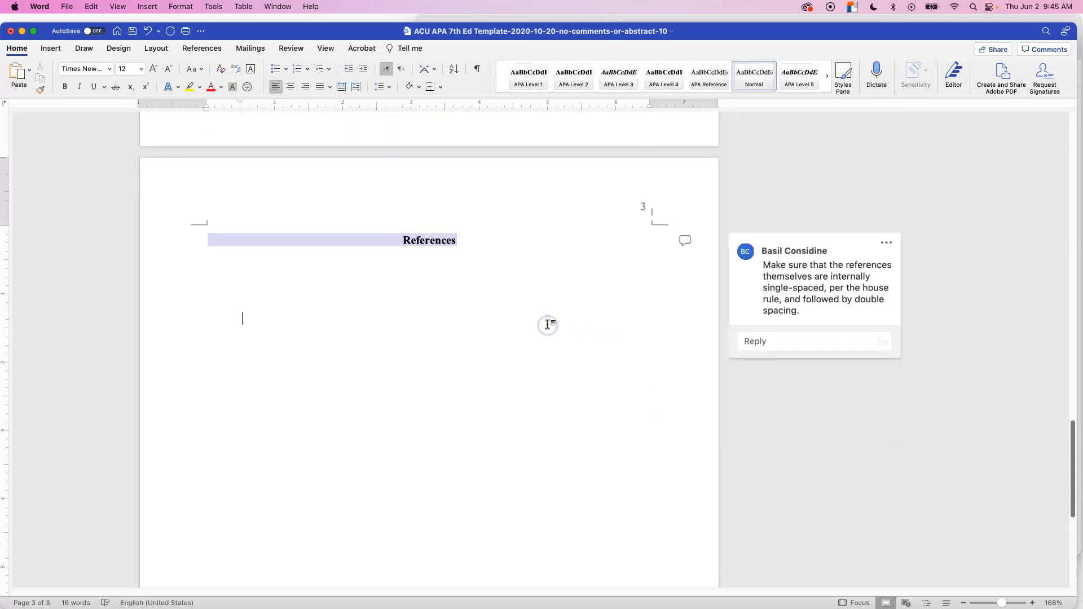
key(super+Return)
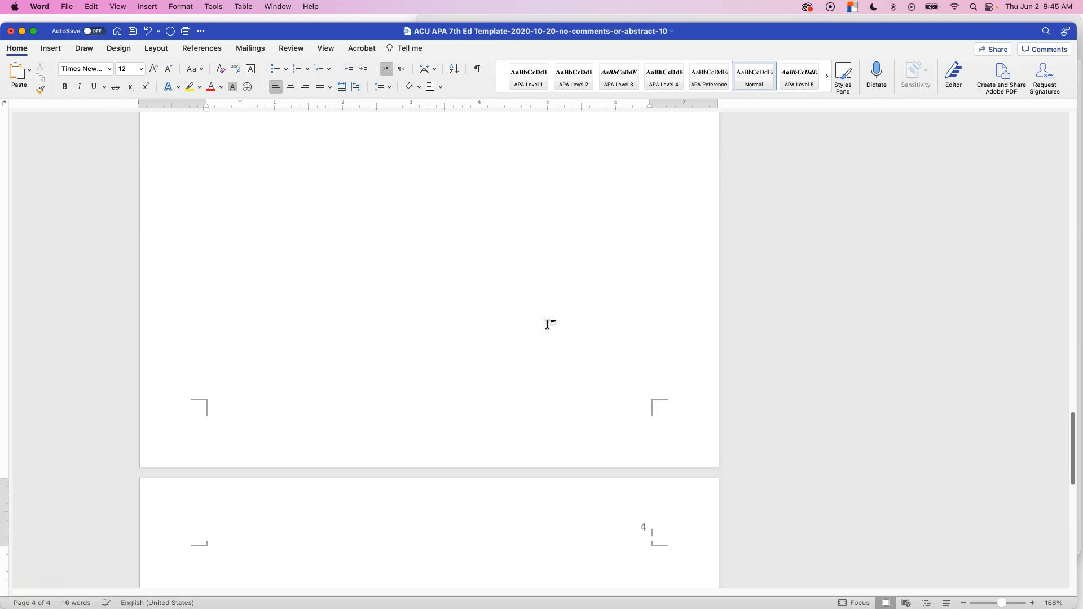
key(super+z)
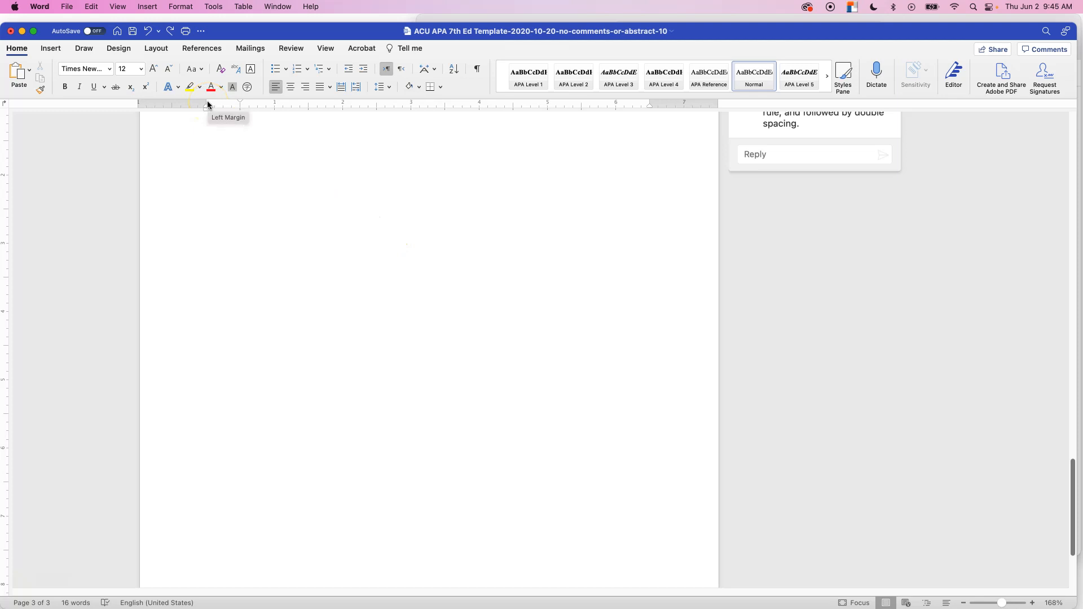
key(super+y)
Step: Enter "Appendix A" and "Appendix B" on separate lines of the new page and apply the APA Level 1 style to Appendix A
click(258, 261)
text(Appendix)
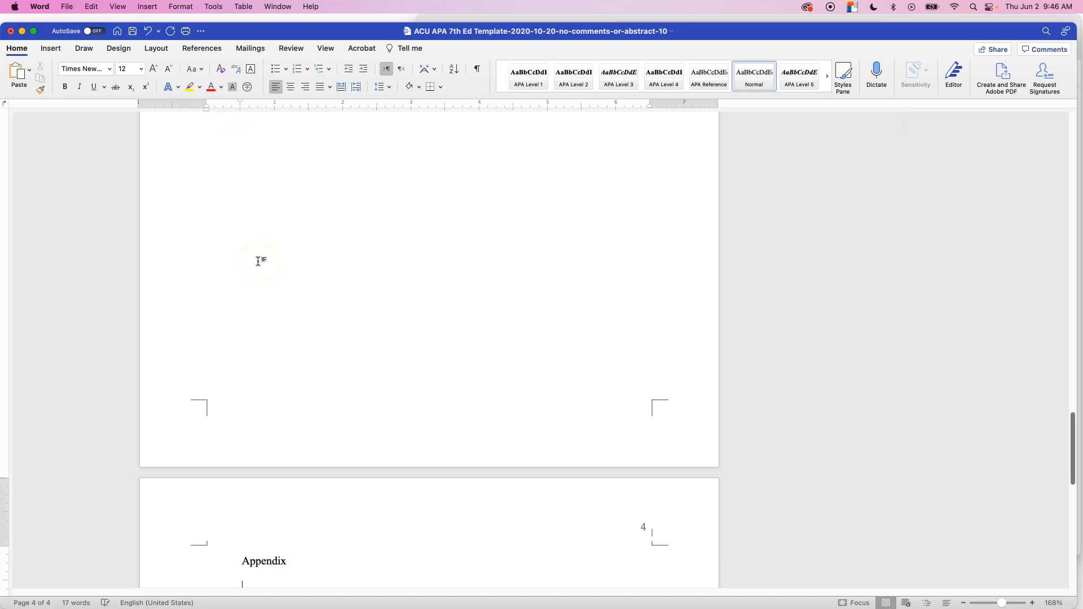
key(Return)
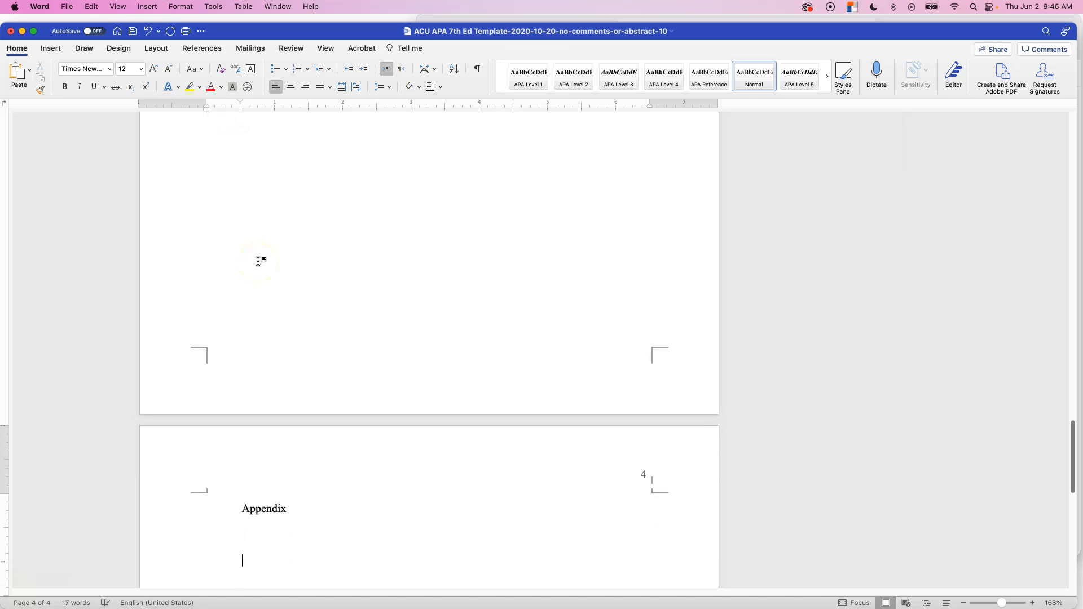
click(306, 513)
key(shift+Up)
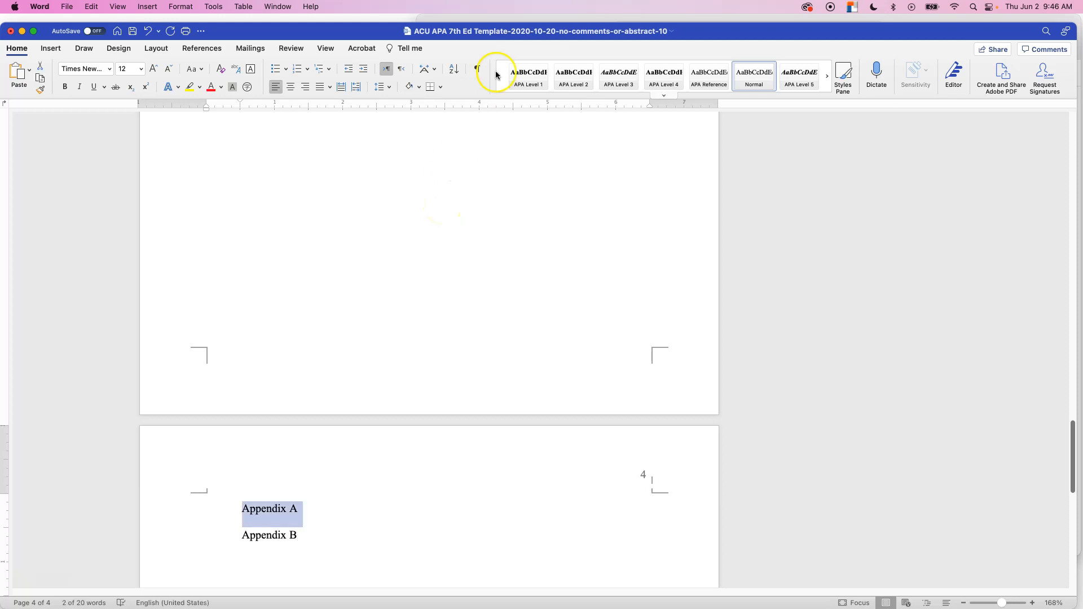
click(518, 72)
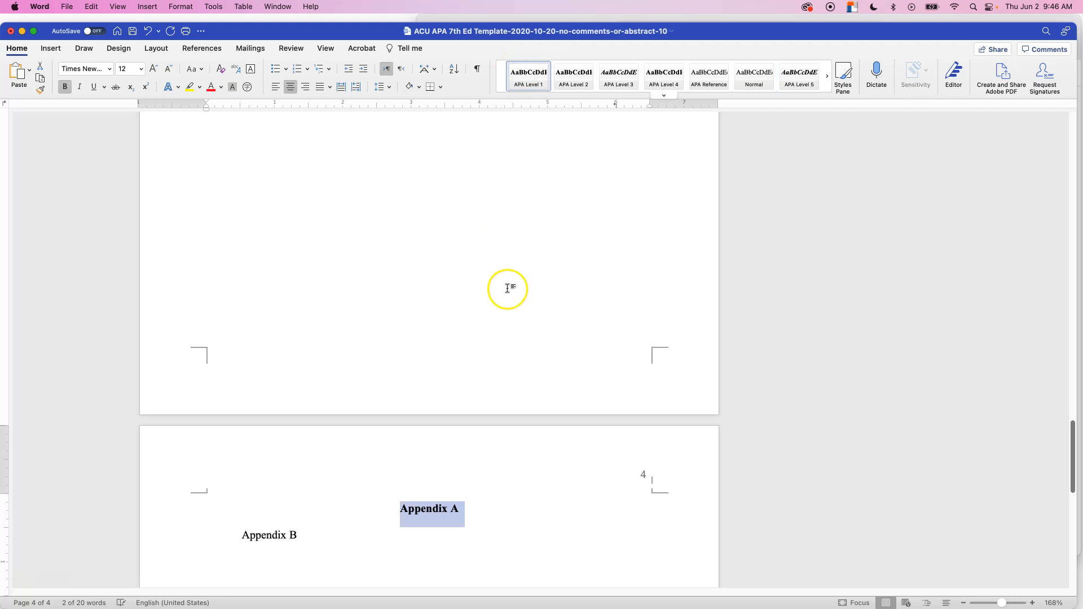
Step: Open the Styles pane to list the document's available styles
right_click(482, 140)
click(513, 126)
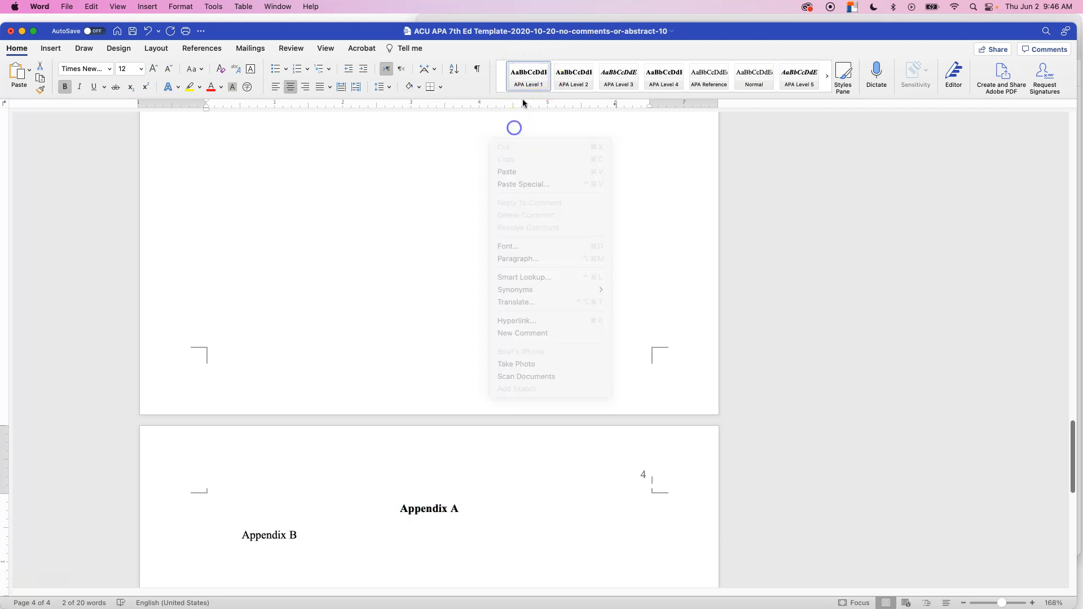
click(525, 79)
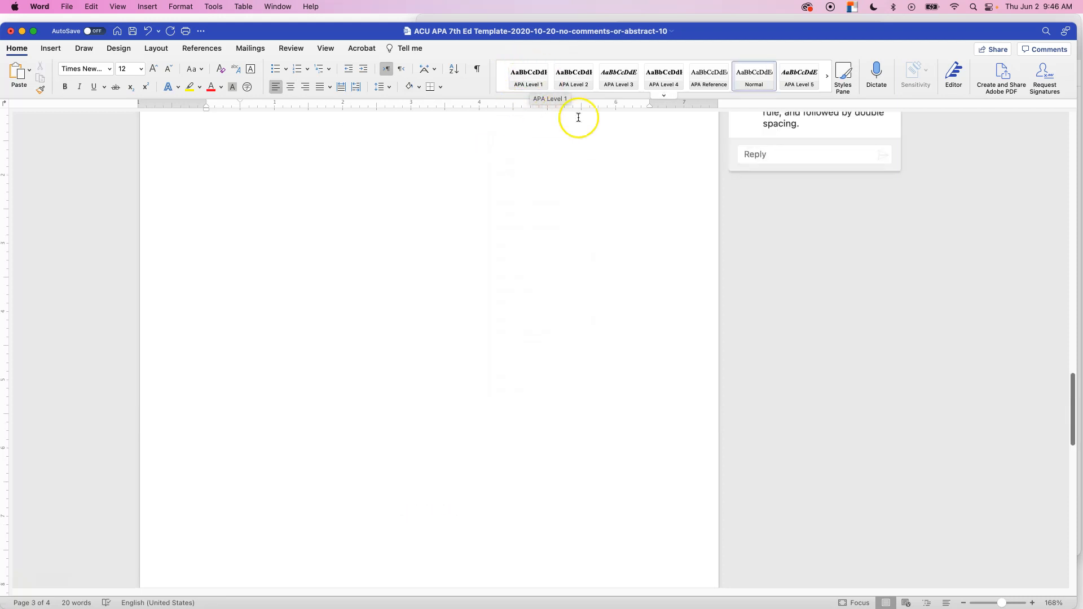
click(843, 75)
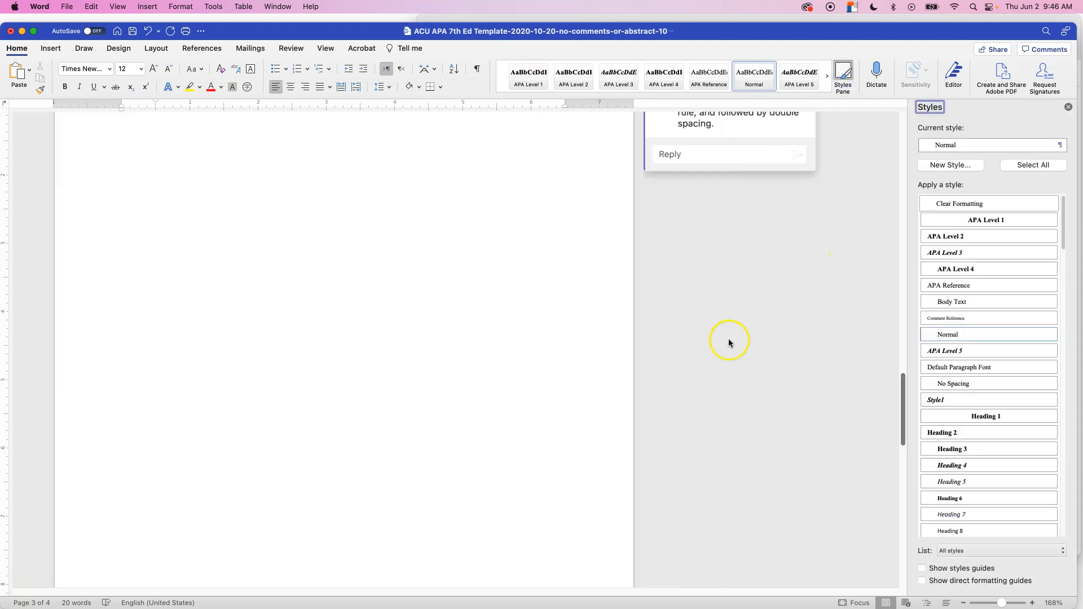
Step: Insert a page break before Appendix B so it starts on its own page
scroll(729, 342, down, 6)
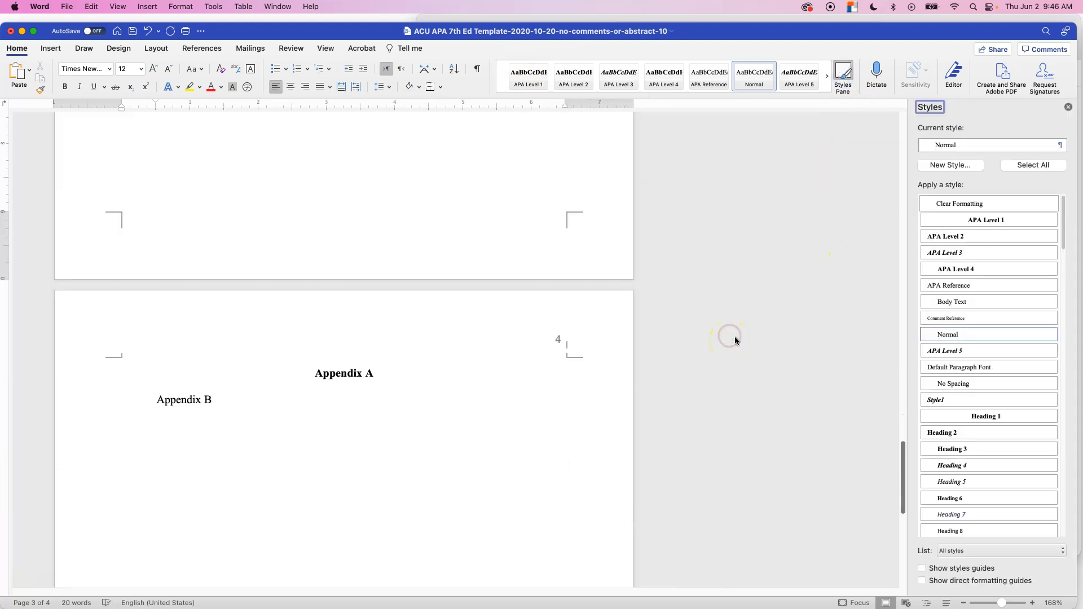
click(157, 403)
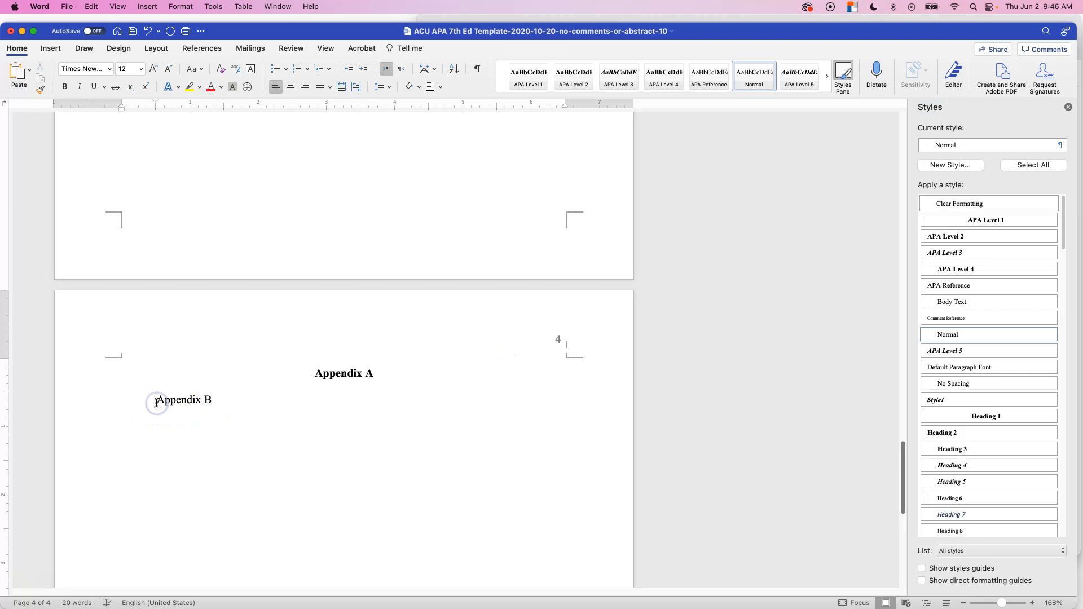
key(super+Return)
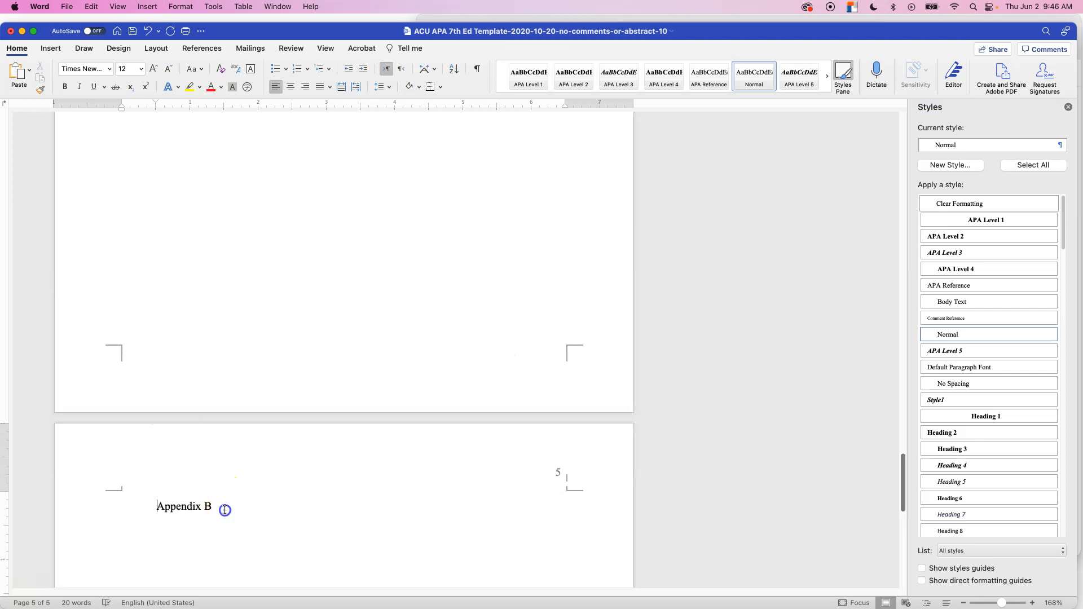
Step: Apply the APA Level 1 style to the Appendix B heading
triple_click(225, 506)
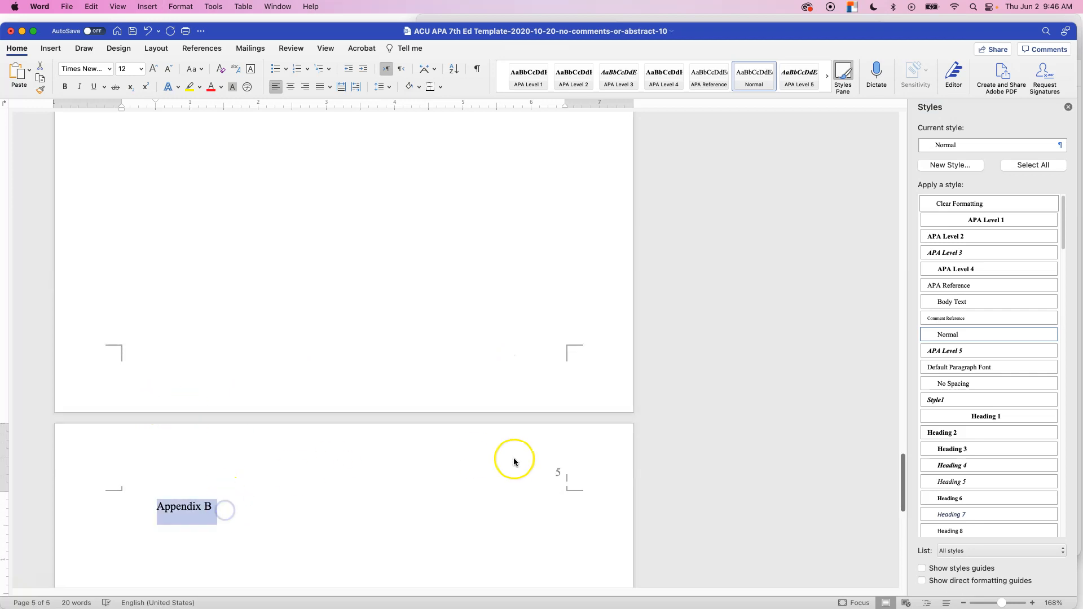
click(991, 221)
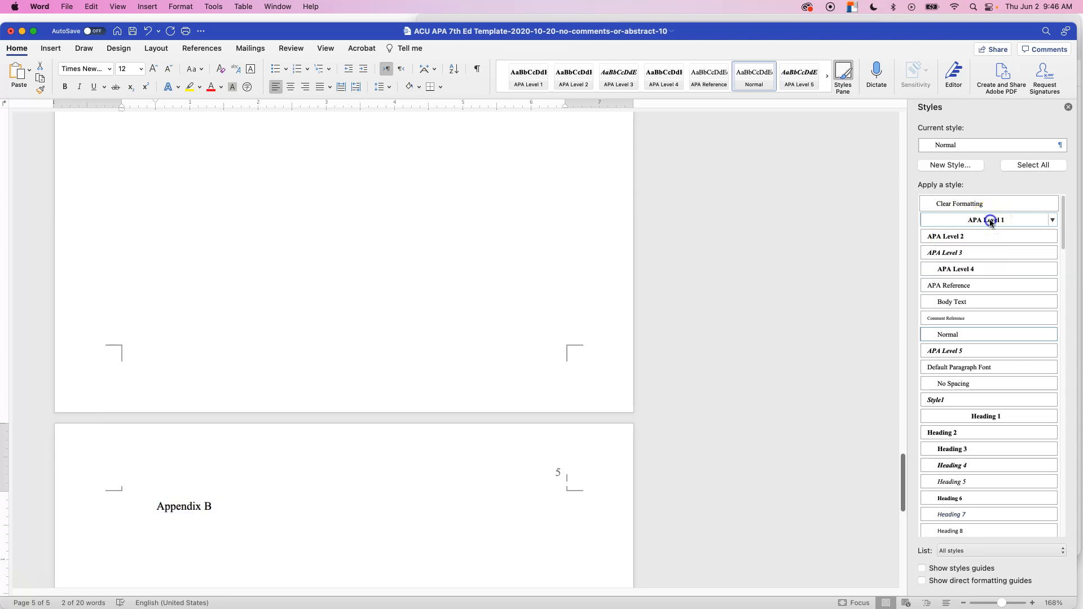
click(464, 546)
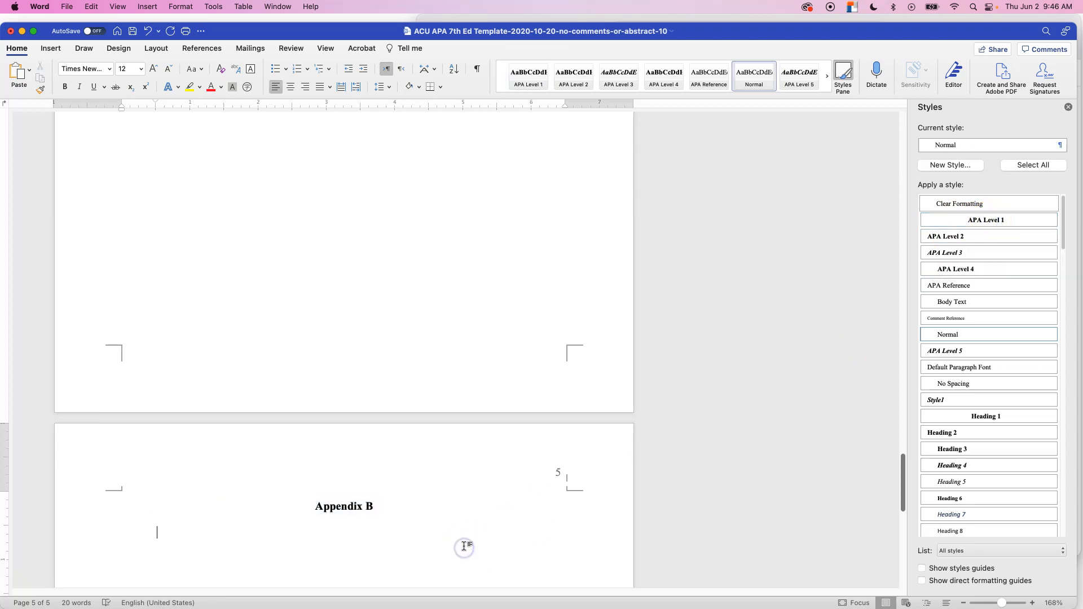
Step: Insert a page break before the Action Plan heading to make room for a new page
scroll(465, 544, up, 5)
scroll(464, 545, up, 15)
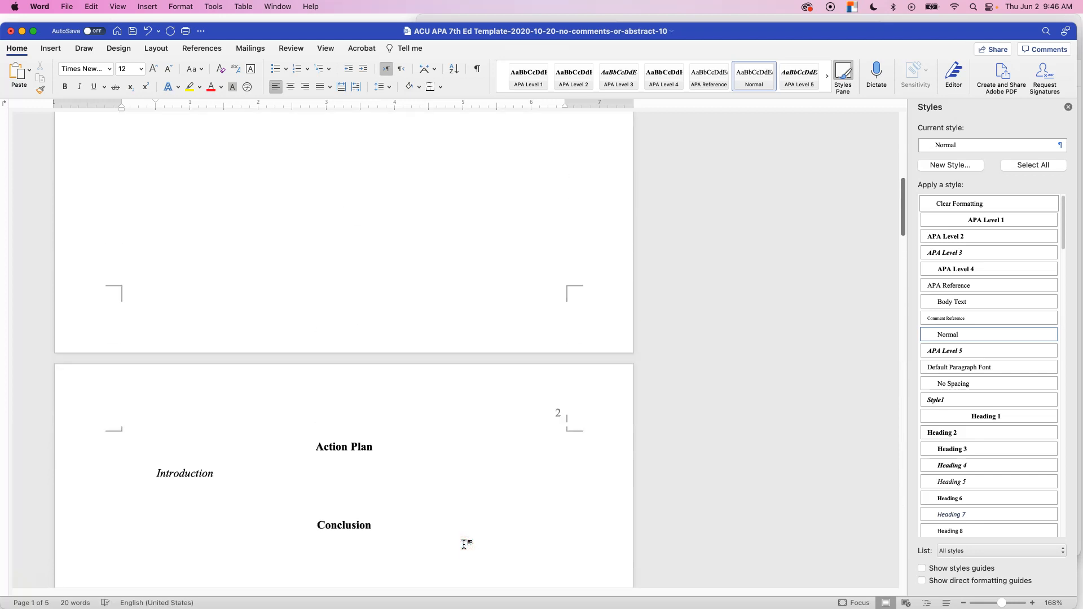
scroll(464, 545, up, 4)
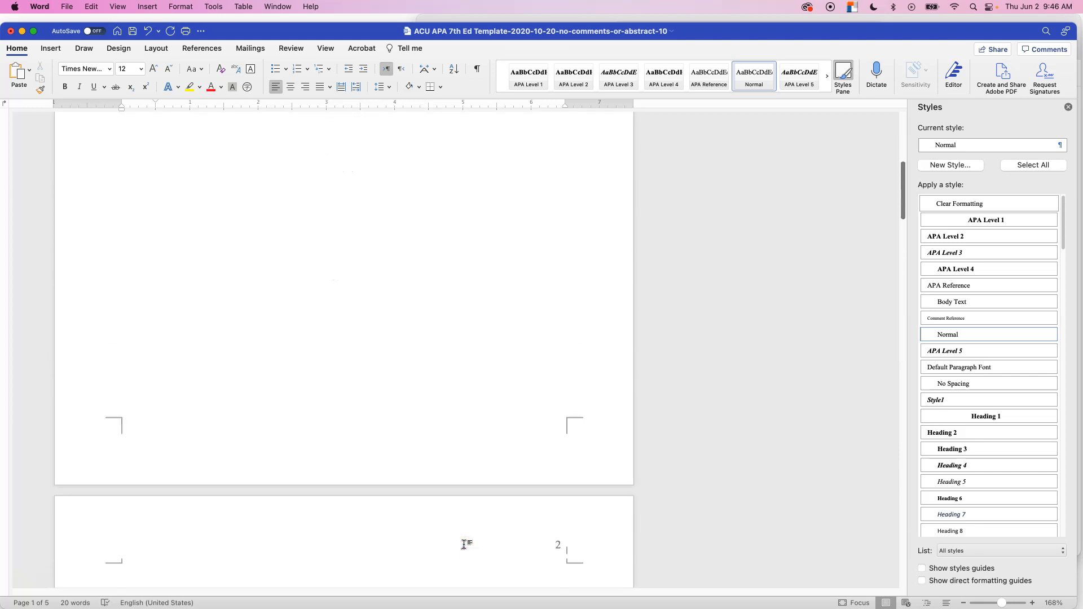
scroll(464, 544, down, 3)
click(306, 416)
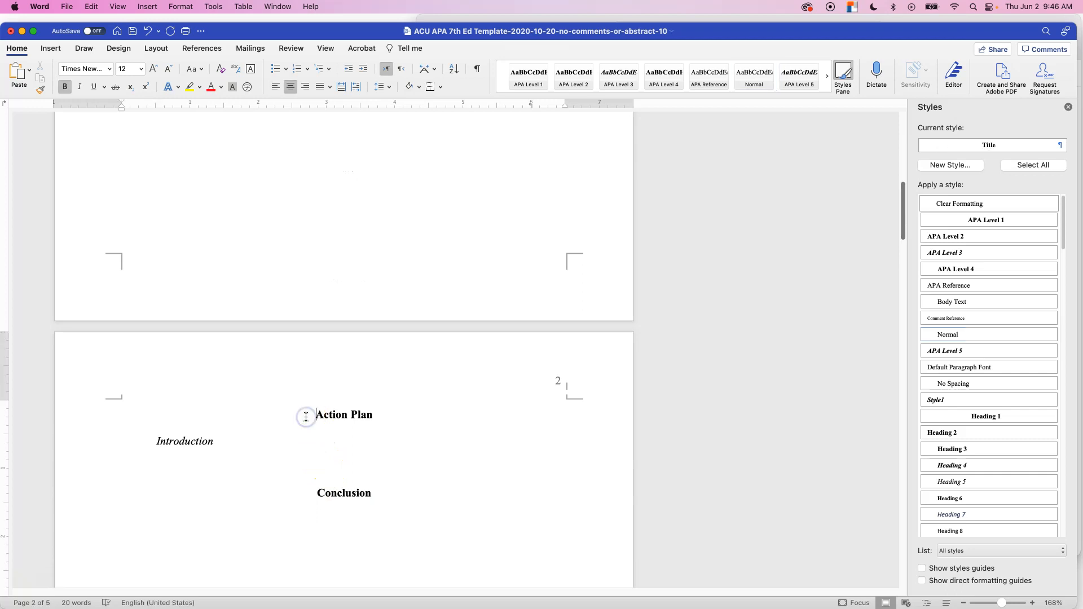
key(super+Return)
Step: Enter "Table of Contents" above the Action Plan heading and insert a page break after it
scroll(308, 410, up, 10)
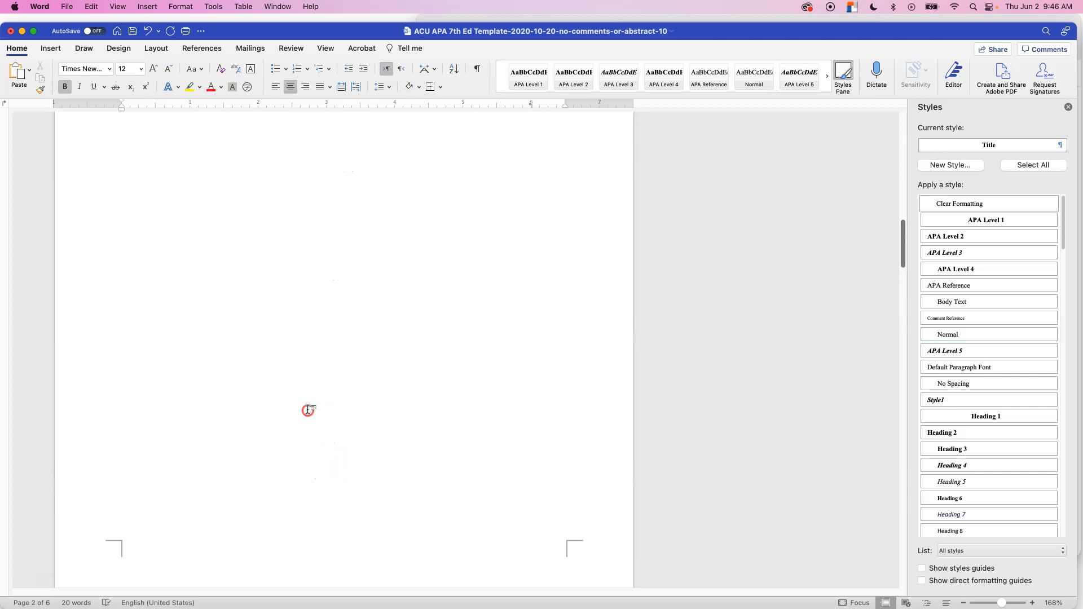
click(329, 349)
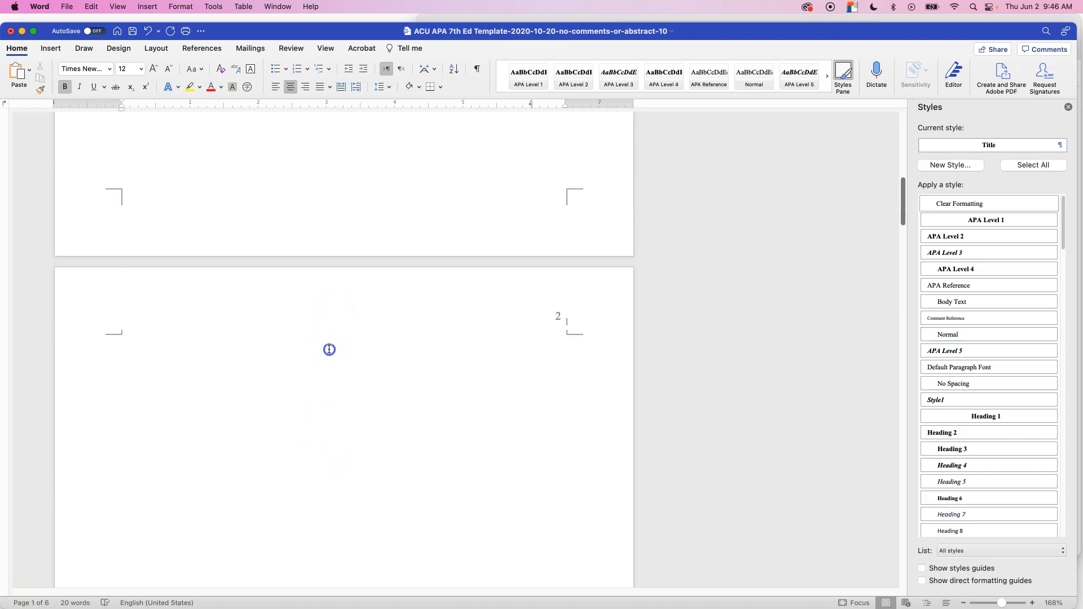
text(Table of Contents)
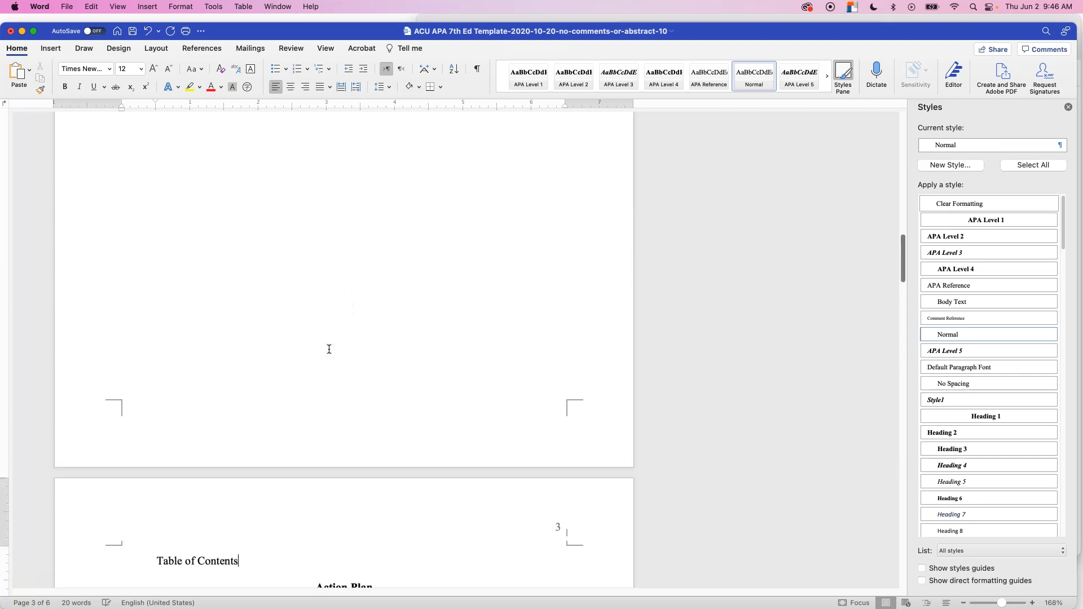
key(super+z)
scroll(331, 350, up, 2)
click(308, 262)
text(Table of Contents)
key(super+Return)
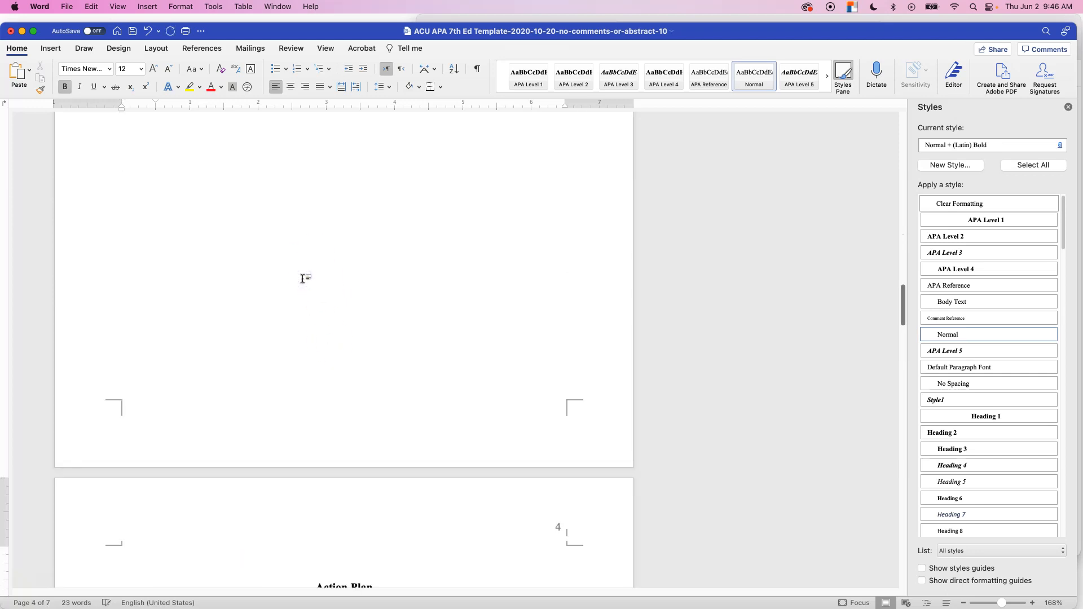
Step: Format the Table of Contents title as bold and centered, with its first-line indent removed
scroll(303, 279, up, 15)
click(281, 305)
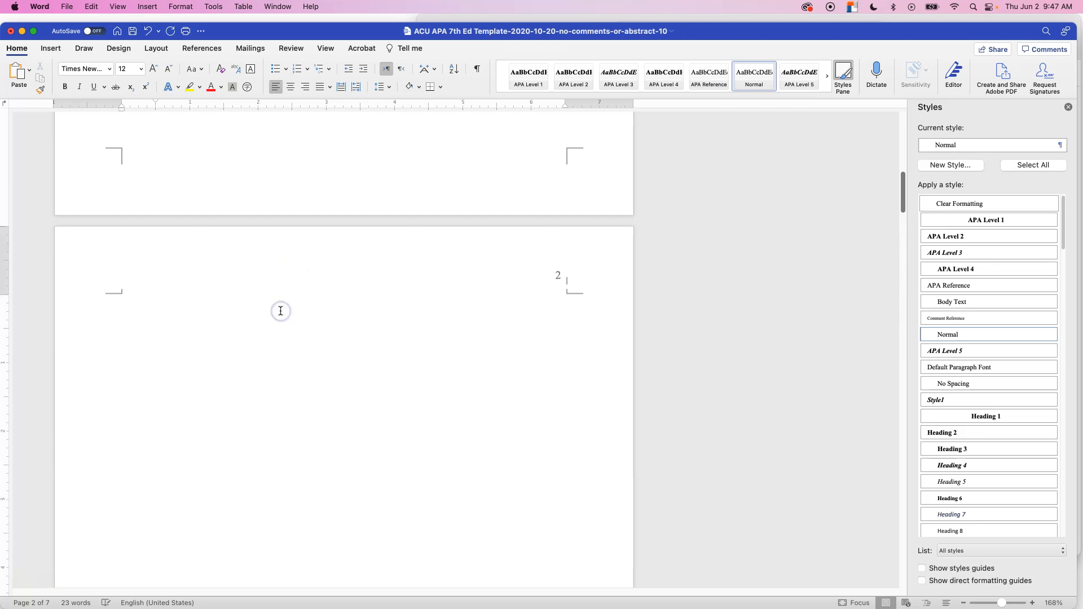
scroll(280, 311, up, 5)
click(305, 235)
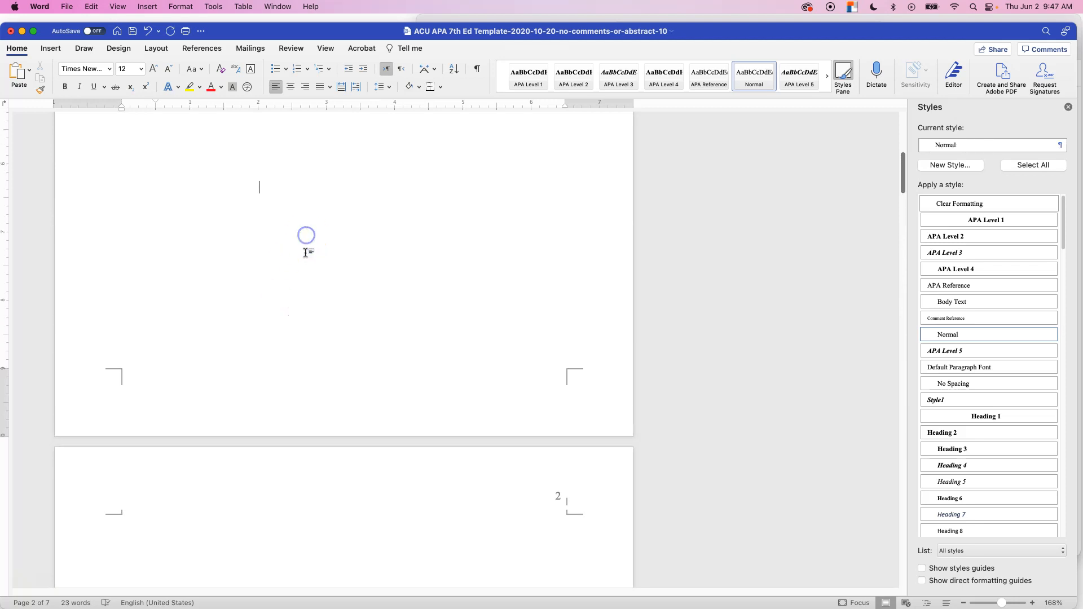
key(Down)
key(Down)
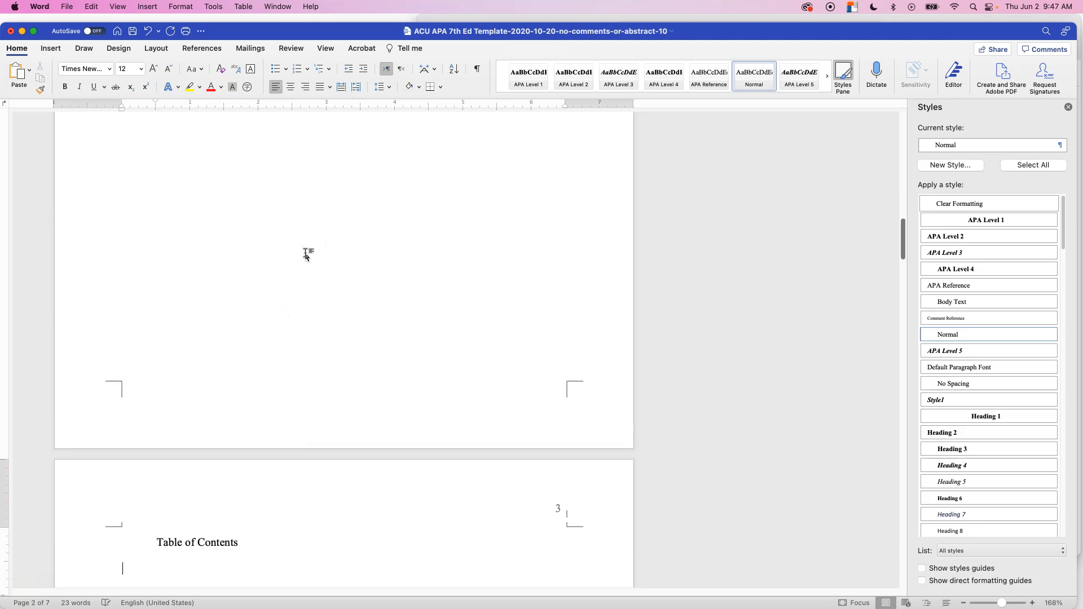
key(shift+Down)
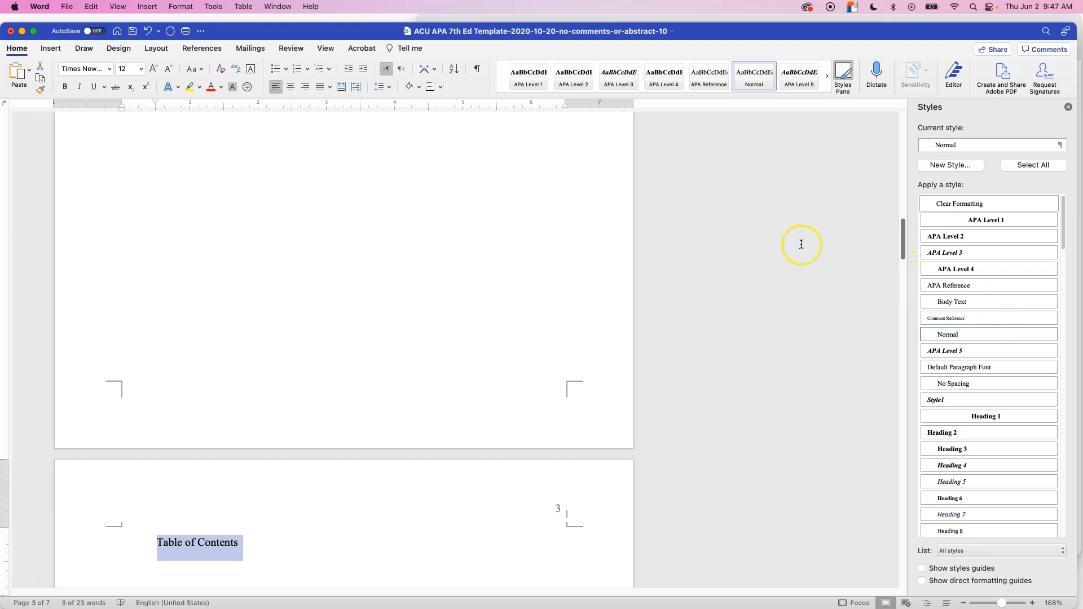
click(291, 87)
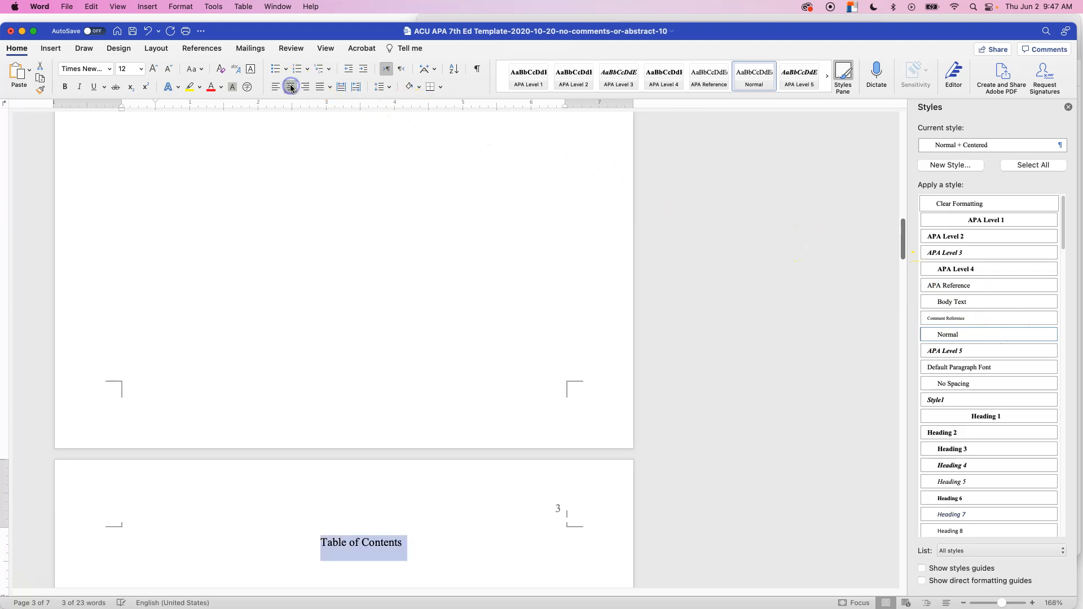
drag(156, 102, 122, 104)
key(super+b)
scroll(254, 266, down, 2)
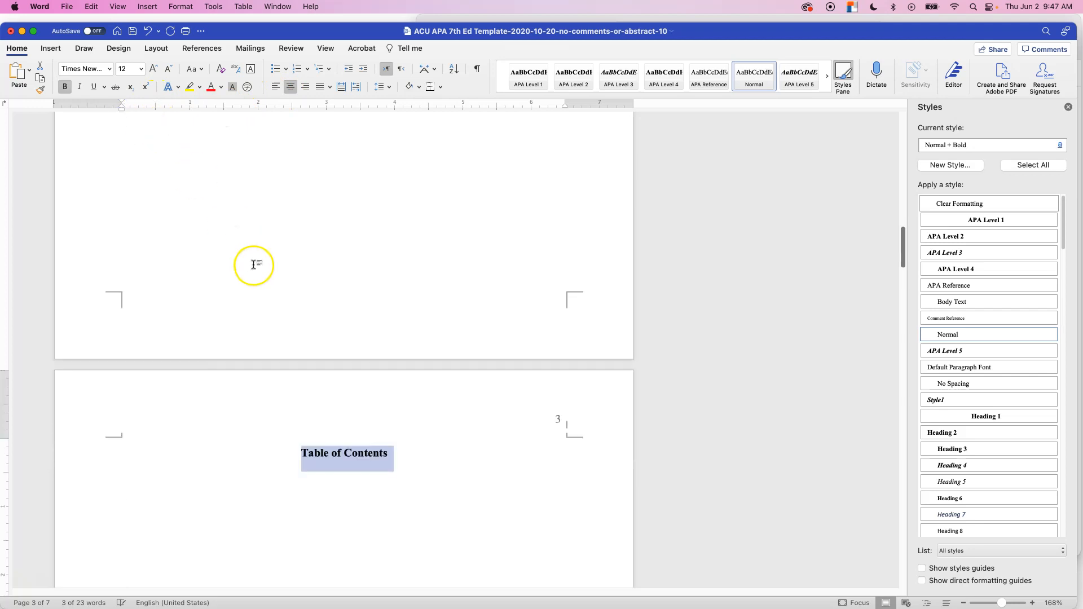
Step: Insert a page break directly before Action Plan so it starts on the page after the Table of Contents title
scroll(254, 264, down, 2)
click(311, 401)
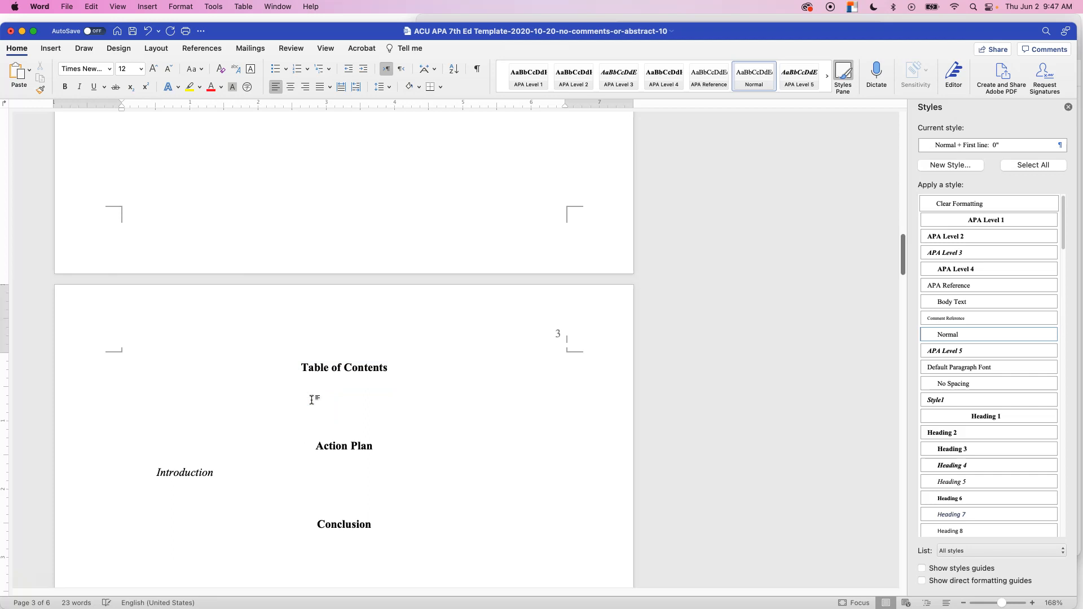
key(Down)
key(super+Return)
scroll(313, 392, up, 1)
scroll(313, 393, up, 15)
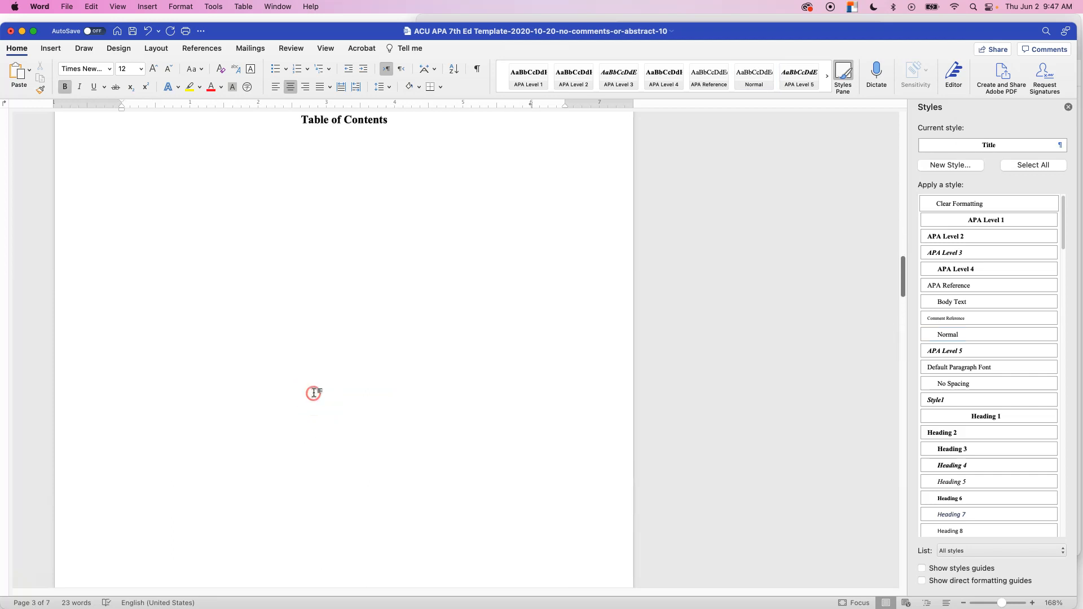
Step: Insert a custom table of contents in the From template format on the line below the Table of Contents title
click(237, 480)
click(237, 481)
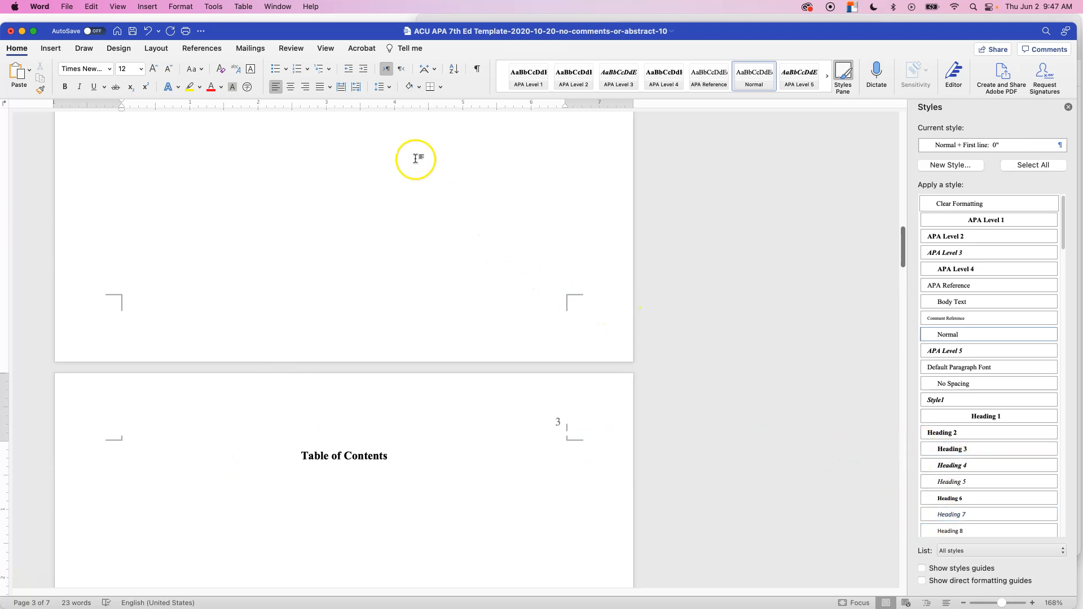
drag(1002, 602, 1004, 602)
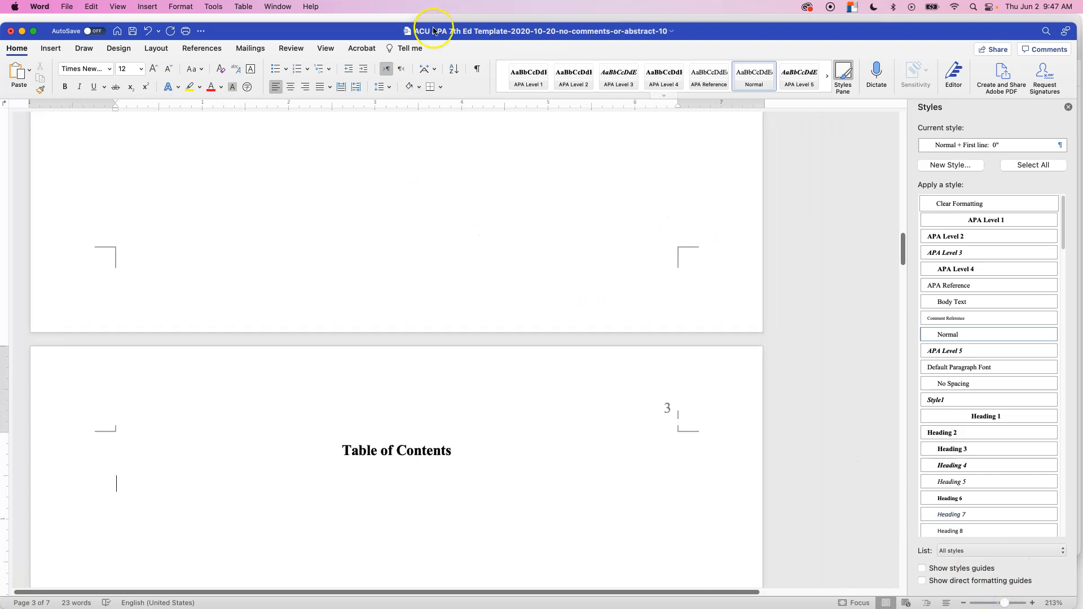
click(207, 50)
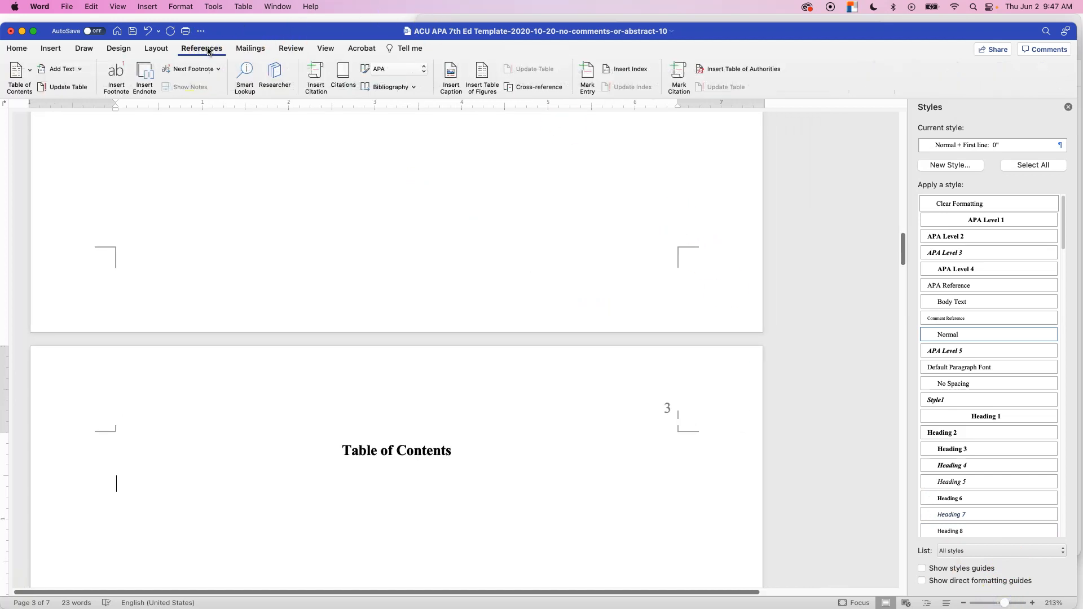
click(162, 511)
click(21, 75)
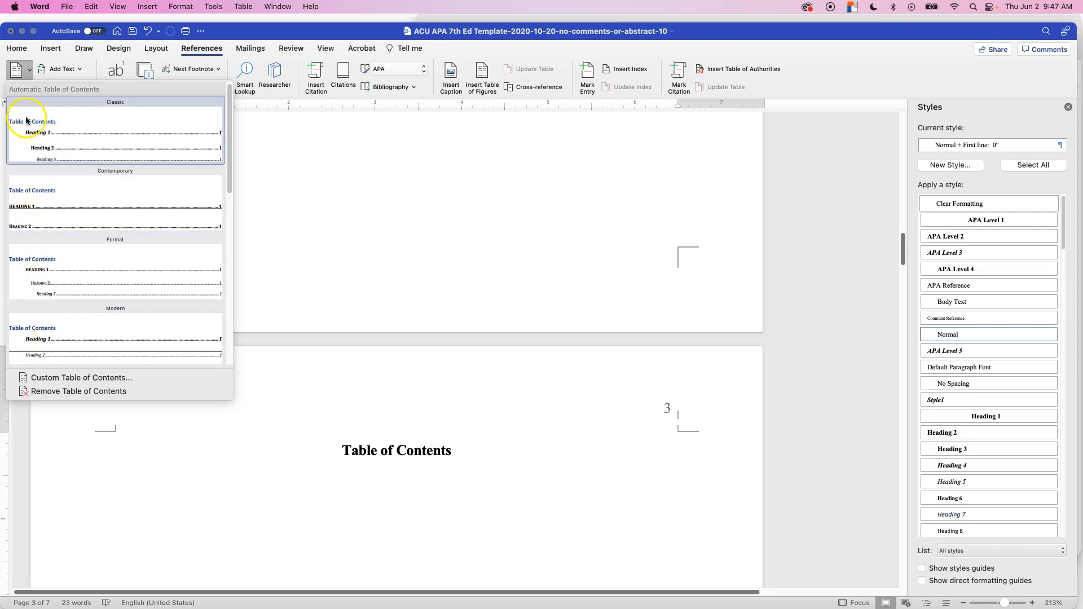
scroll(74, 296, down, 3)
scroll(73, 296, down, 5)
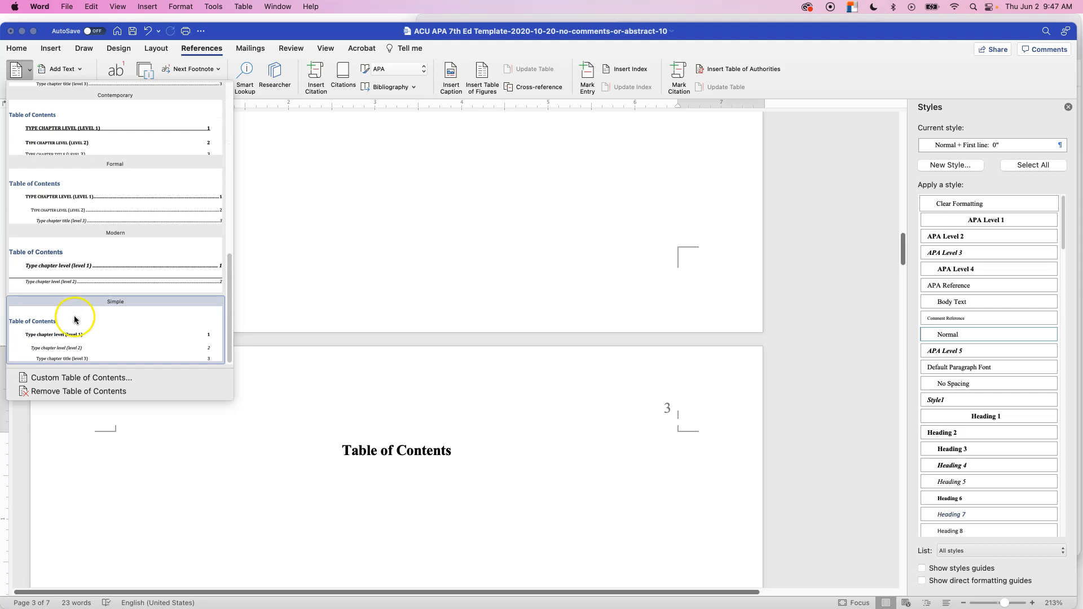
click(80, 379)
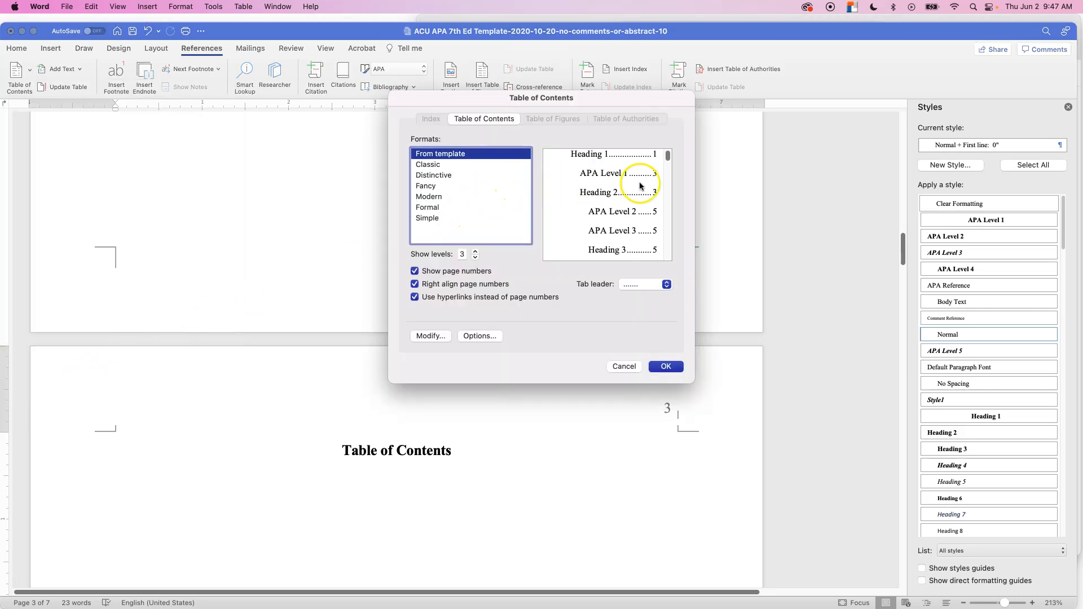
scroll(640, 186, down, 2)
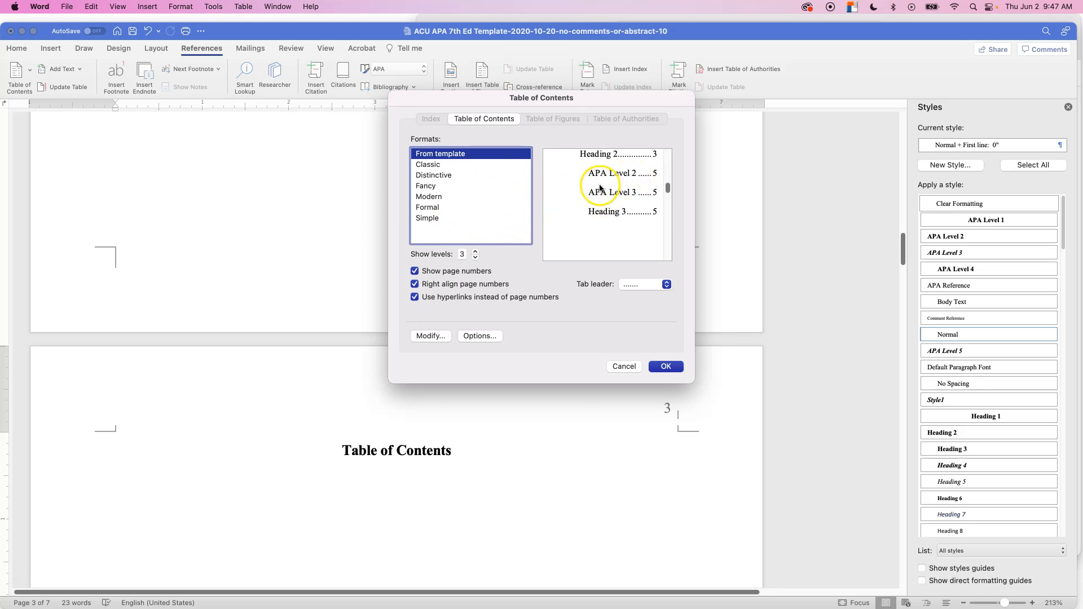
click(668, 367)
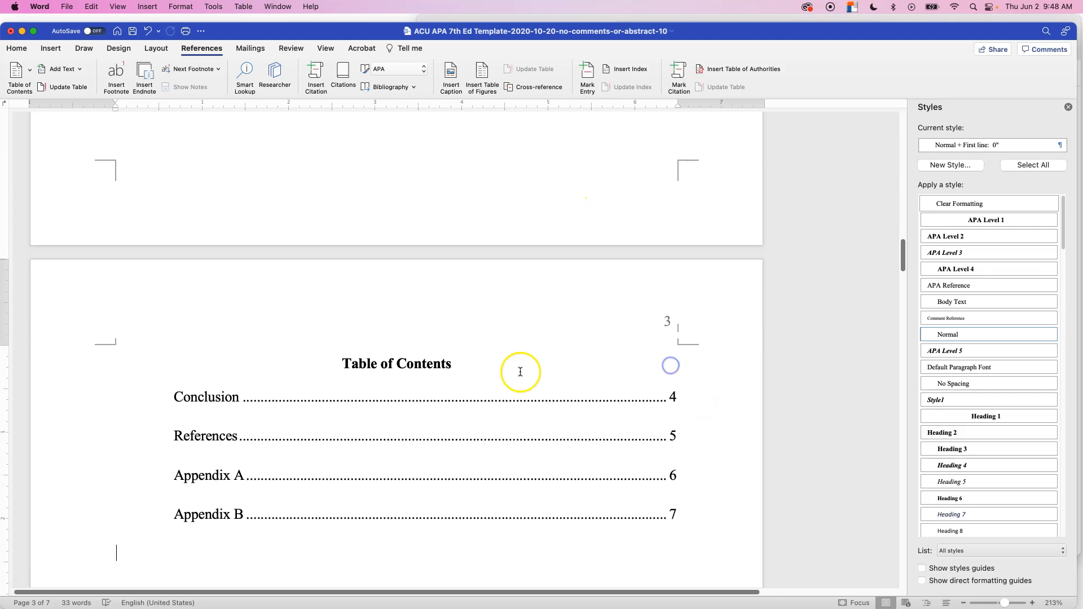
scroll(337, 375, down, 1)
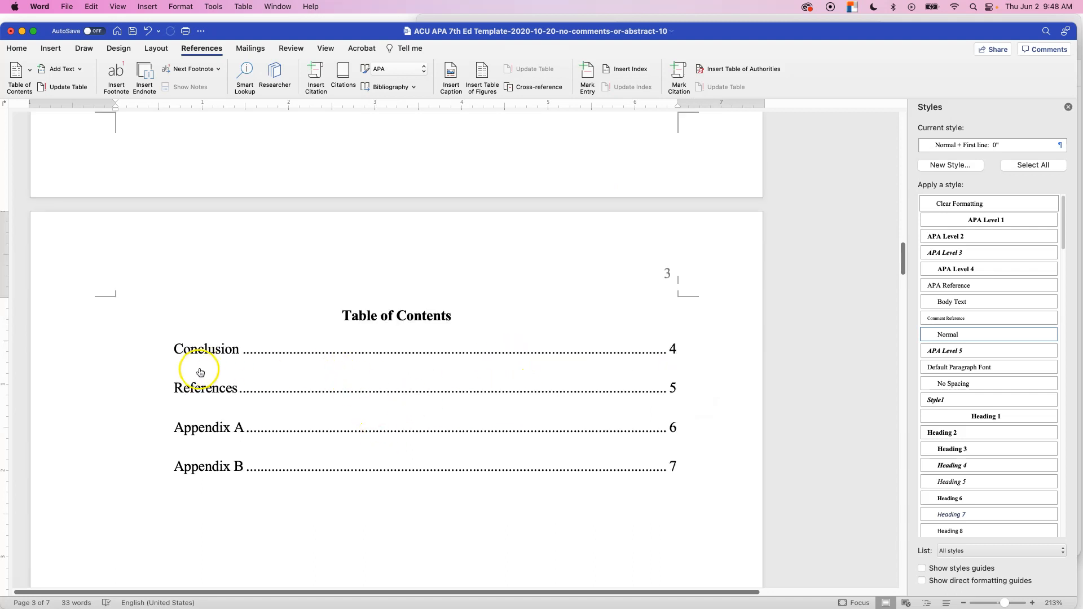
click(275, 487)
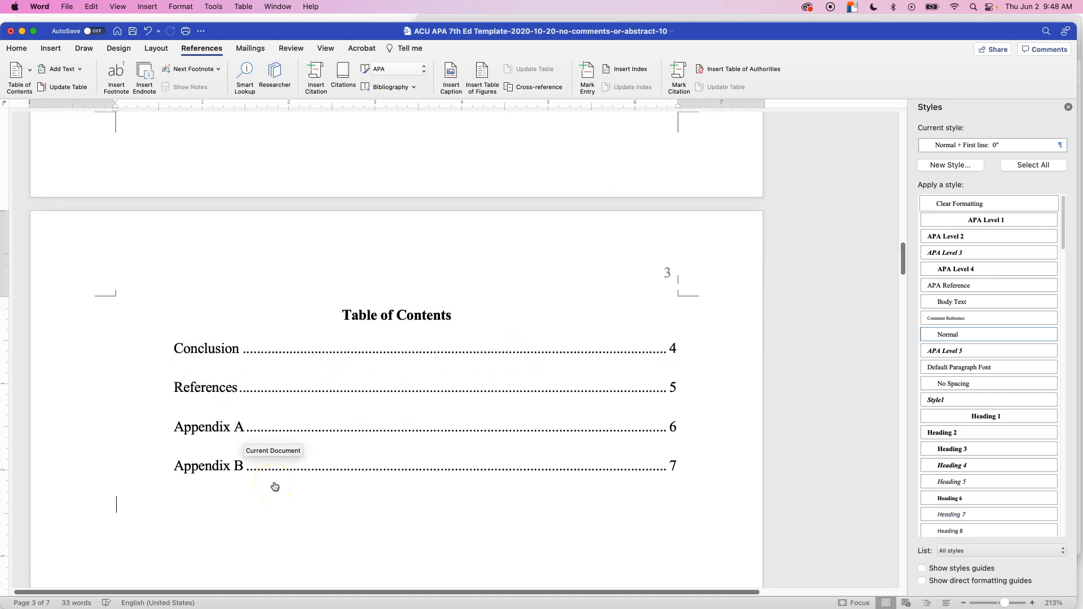
scroll(275, 486, down, 2)
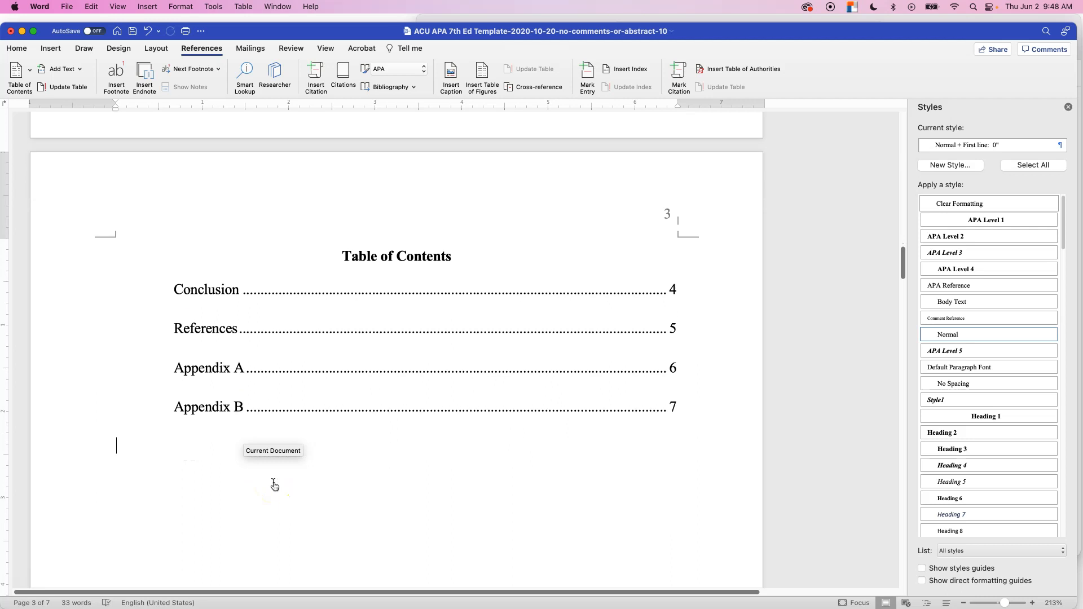
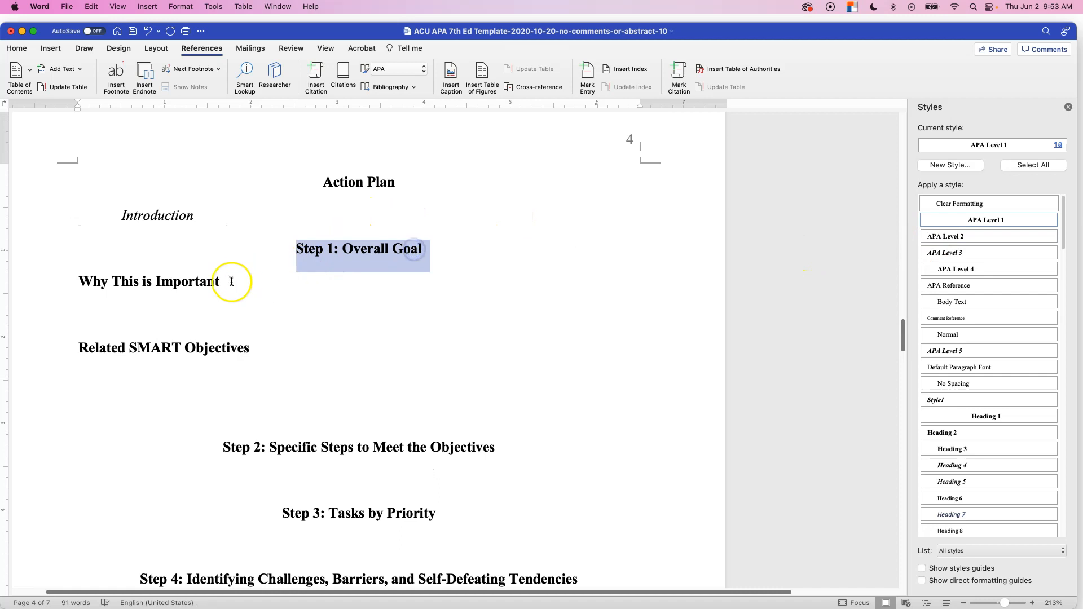
drag(248, 337, 92, 351)
click(215, 394)
click(228, 476)
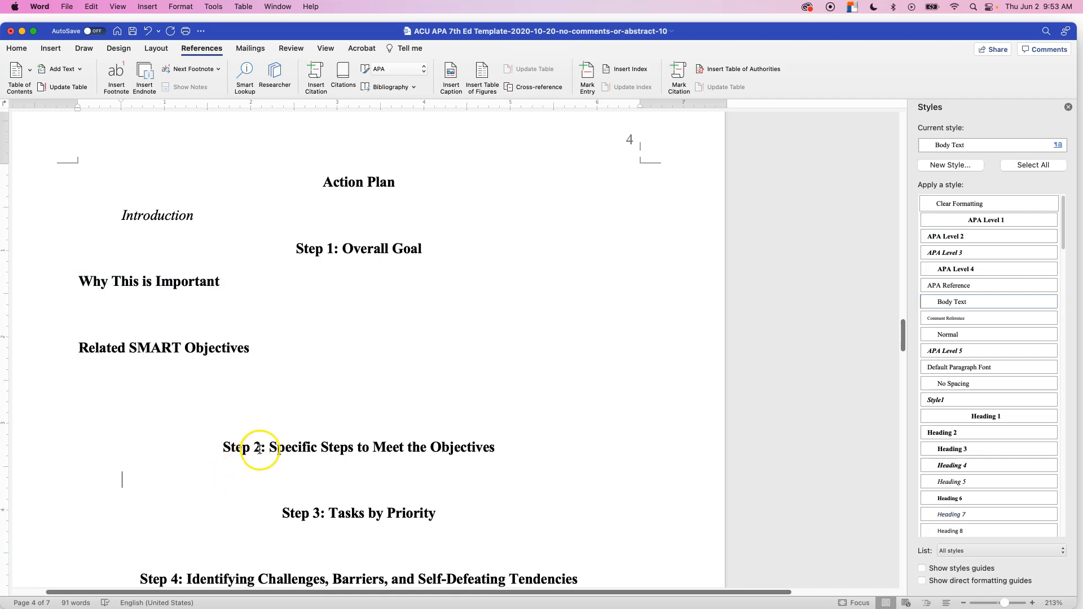
Step: Enter "Objective 1", "Objective 2" and "Objective 3" on separate lines under the Related SMART Objectives heading
click(247, 368)
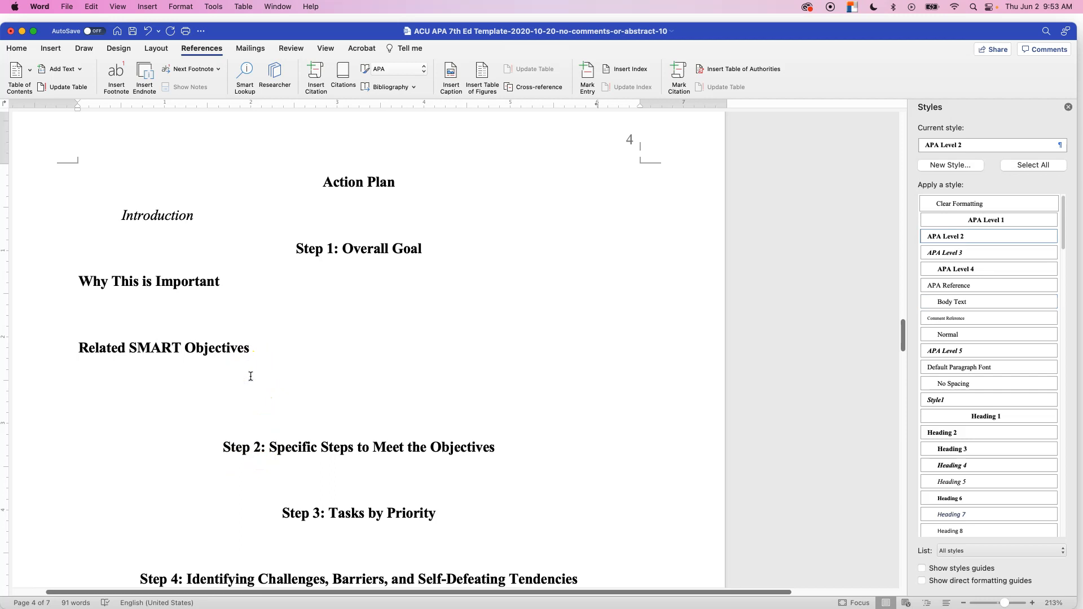
key(Return)
text(Objectiv)
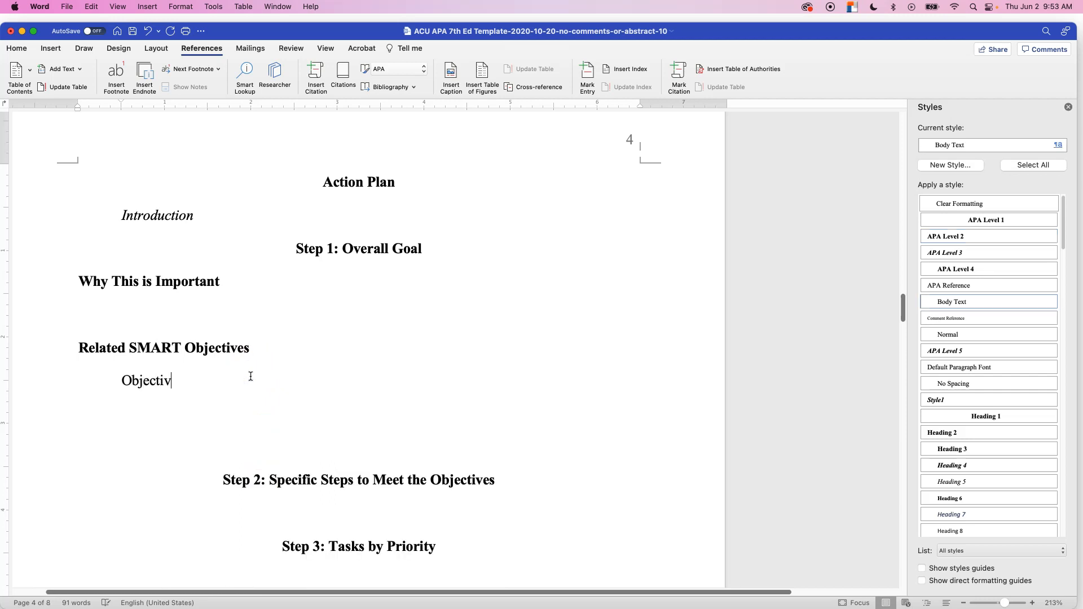
text(e 1)
key(Return)
text(Obe)
key(BackSpace)
text(jective 2)
key(Return)
text(Objective)
key(Return)
Step: Add a blank line after Objective 1
key(Up)
key(Up)
key(Up)
key(Up)
click(250, 376)
key(Return)
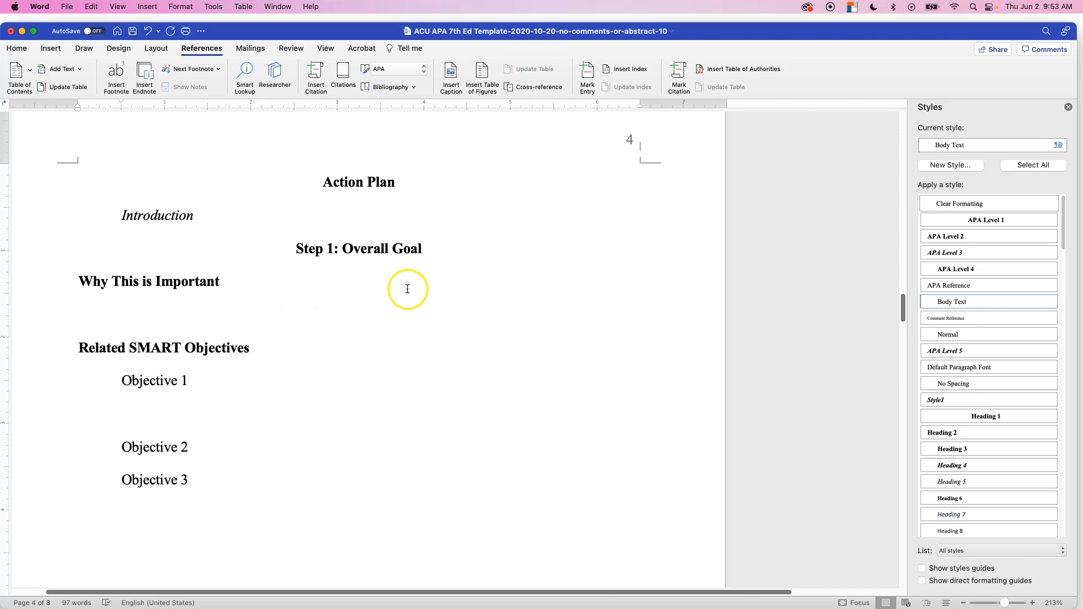
Step: Format Objective 1, Objective 2 and Objective 3 as a bulleted list and decrease its indent by one level
drag(219, 481, 114, 375)
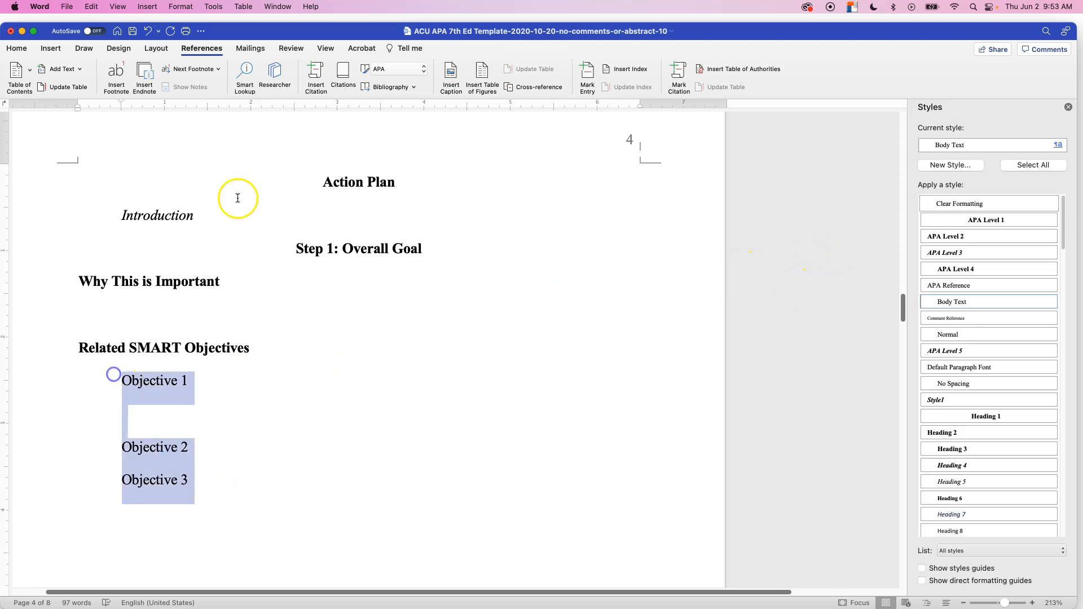
click(19, 48)
click(278, 70)
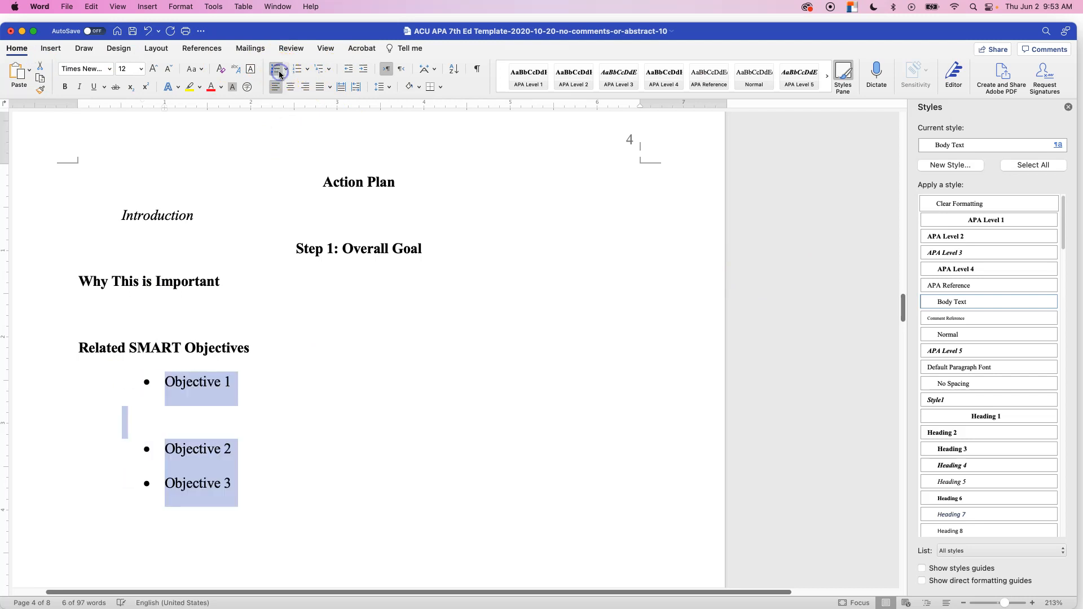
click(346, 70)
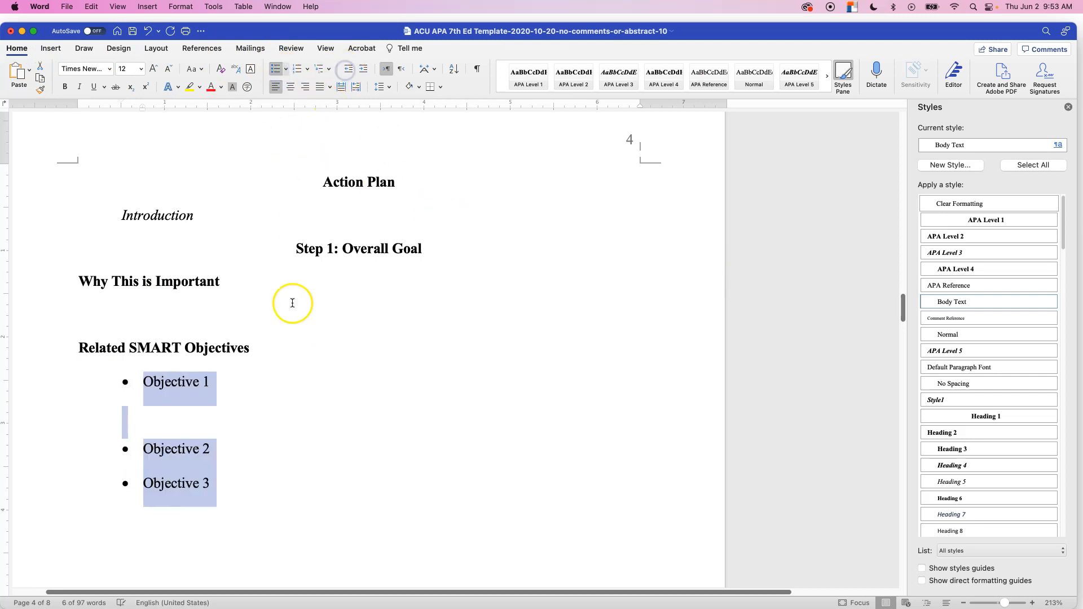
Step: Replace the blank line below Objective 1 with sub-bullets "S:", "M:", "A:", "R:" and "T:"
click(222, 422)
key(BackSpace)
key(Return)
key(Tab)
text(S)
key(Return)
text(M)
key(Return)
text(A)
key(Return)
text(R)
key(Return)
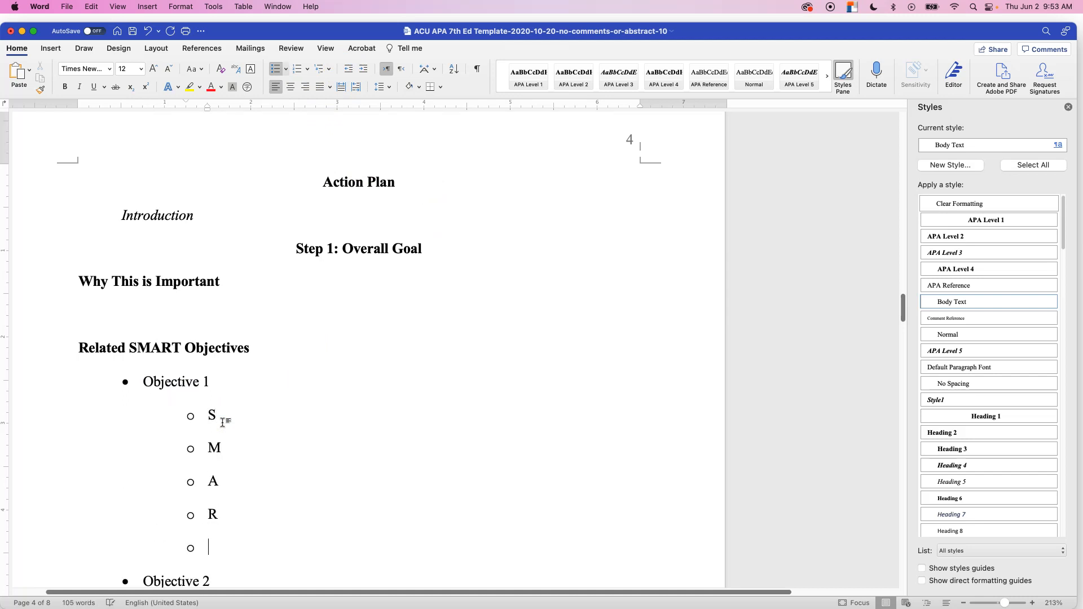
key(shift+Up)
key(Down)
key(Up)
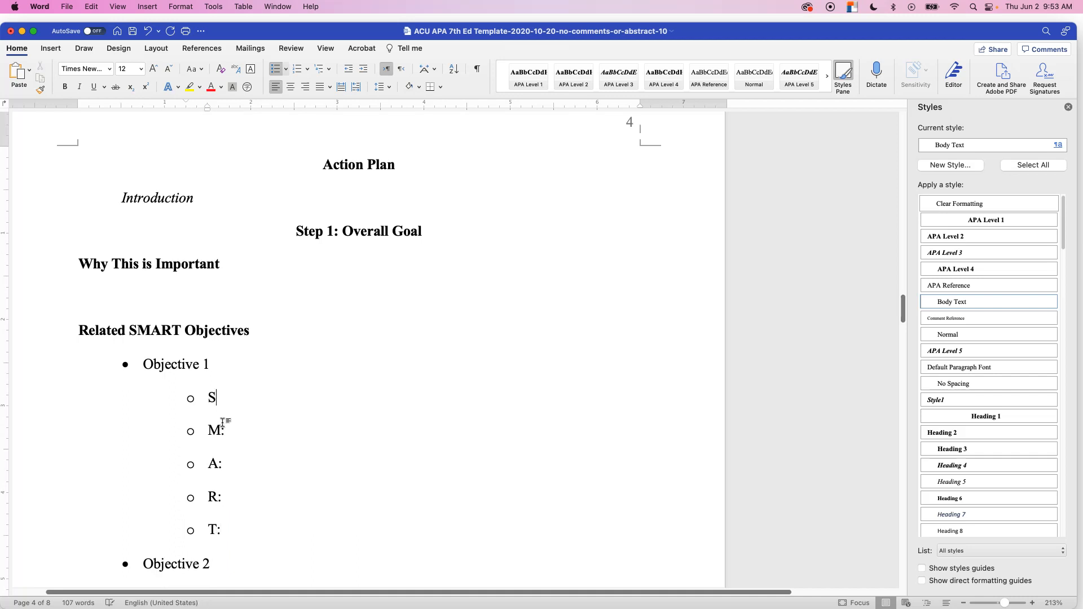
Step: Copy the five S to T sub-bullets from Objective 1 to below Objective 2, leaving no empty bullet before Objective 3
key(Down)
key(shift+Up)
key(shift+Up)
key(shift+Up)
key(shift+Up)
key(super+c)
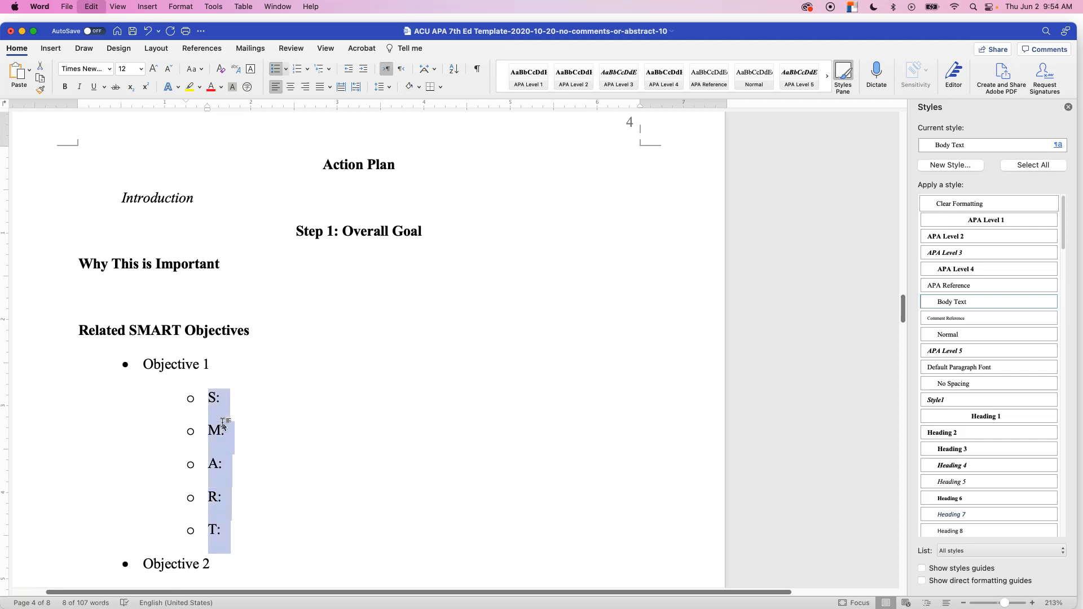
key(Down)
key(Return)
key(super+v)
key(Down)
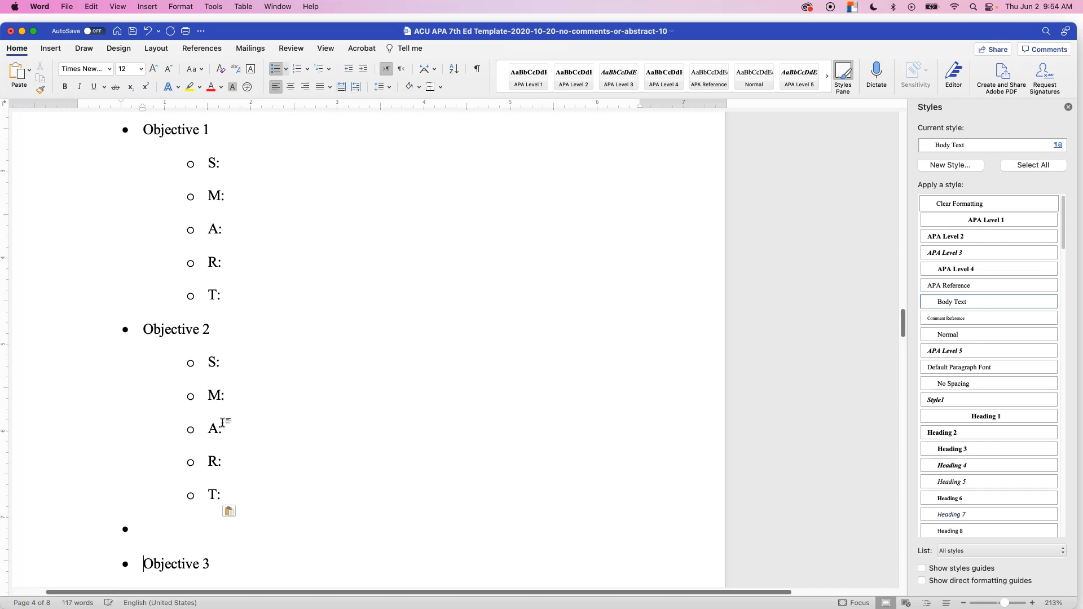
key(BackSpace)
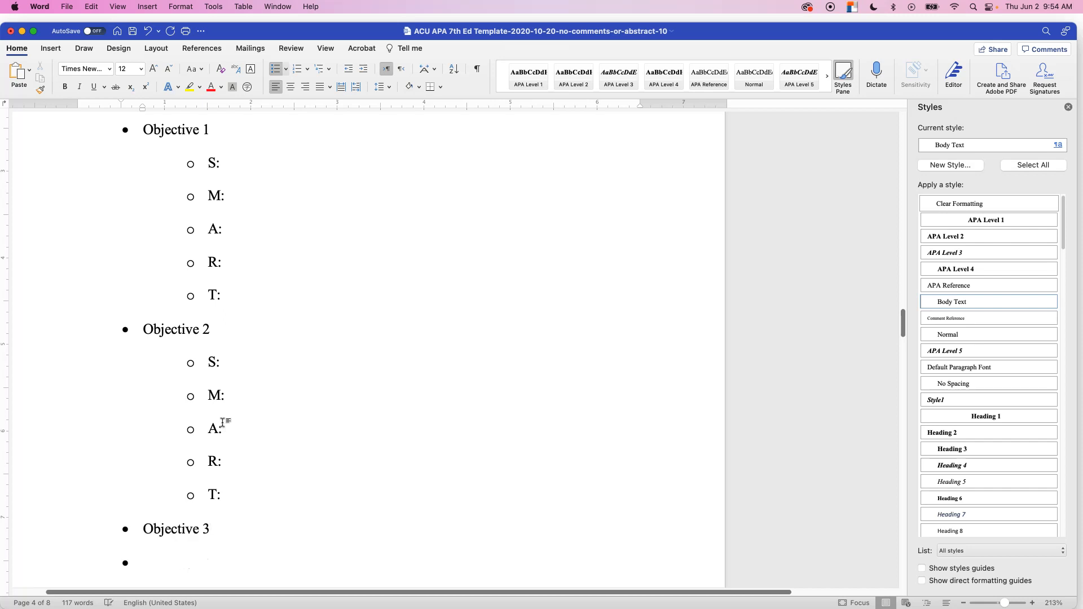
Step: Paste the S to T sub-bullets below Objective 3 and remove the surplus bullet and blank lines before the Step 2 heading
key(super+v)
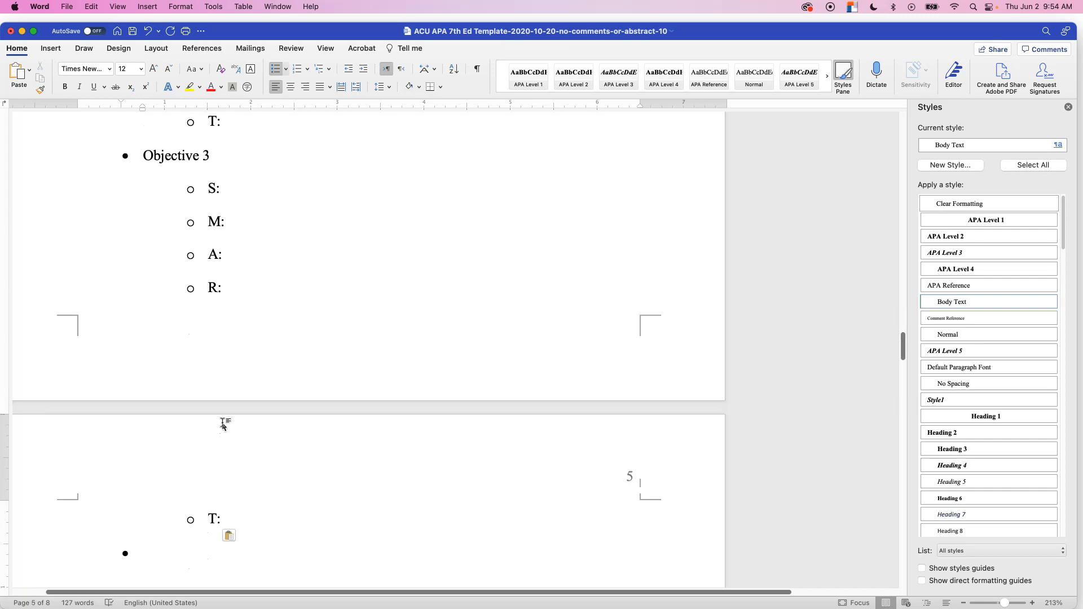
key(BackSpace)
scroll(237, 442, down, 3)
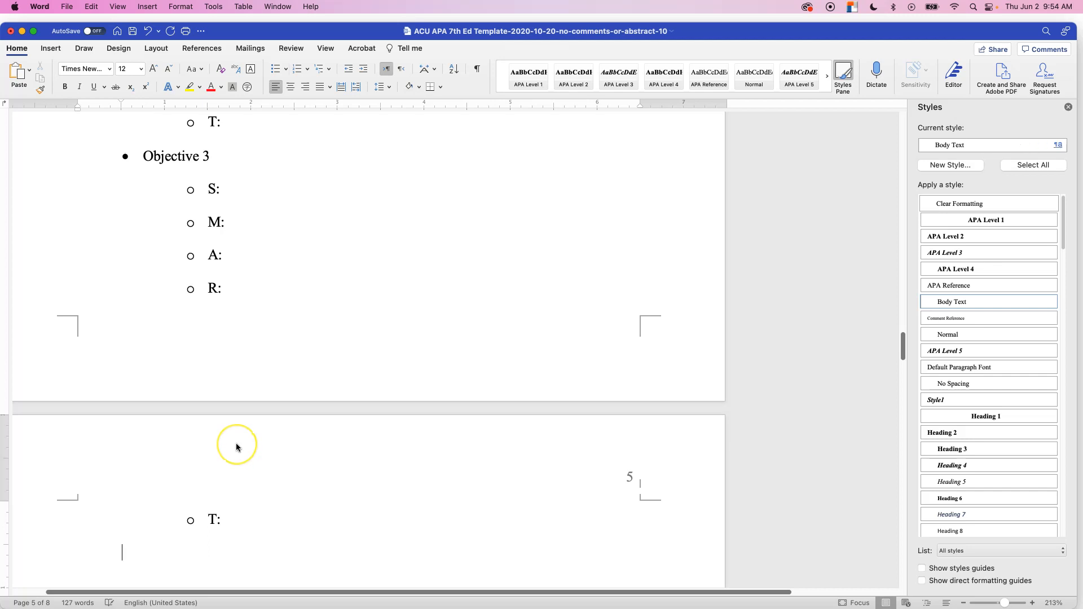
key(Delete)
key(Delete)
key(Delete)
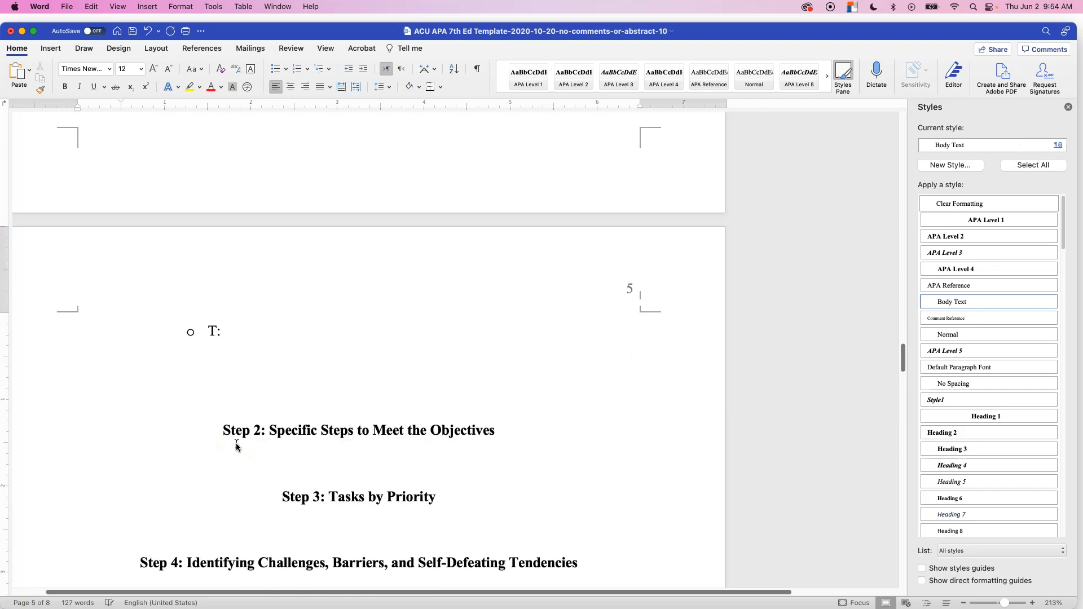
Step: Switch to the PowerPoint slideshow and review the Action Plan Elements slides for the steps after Step 1
key(Down)
key(Down)
key(ctrl+Right)
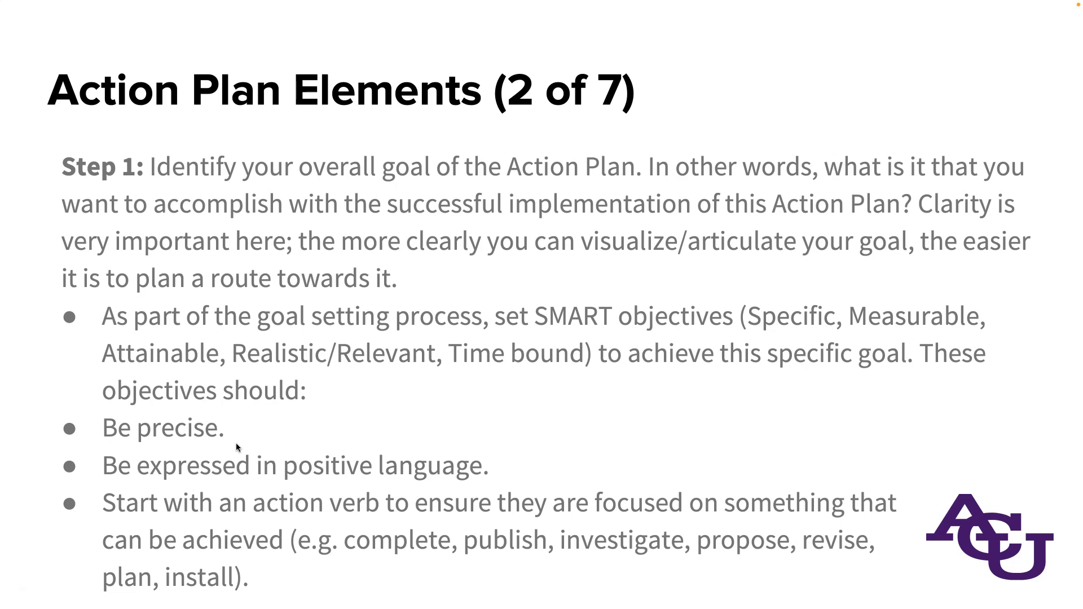
key(Right)
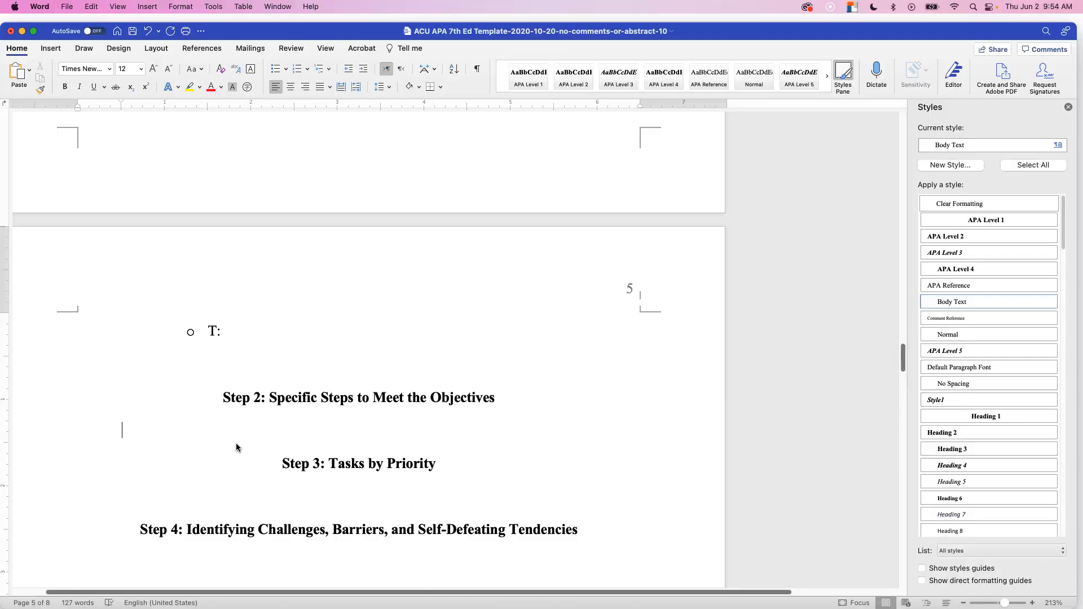
Step: Back in the Word document, enter "Most important / do first" under the Step 3: Tasks by Priority heading
key(Down)
key(Down)
text(Most important / do first)
Step: Enter "Challenges", "Barriers" and "Self-Defeating Tendencies" under the Step 4 heading, separated by blank lines
key(Down)
key(Down)
text(Challenges)
key(Return)
text(Barriers)
key(Return)
text(Self-Defeating Tendencies)
key(Return)
key(Up)
key(Return)
key(Up)
key(Up)
key(Return)
key(Up)
Step: Apply the APA Level 2 style to the Challenges, Barriers and Self-Defeating Tendencies lines under Step 4
key(shift+Up)
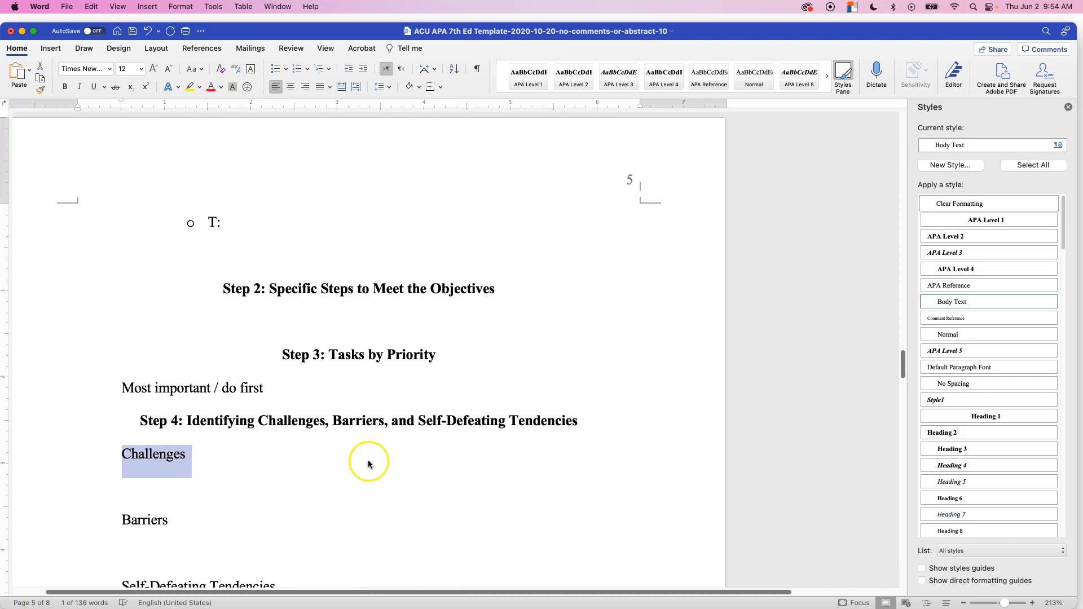
scroll(368, 461, down, 3)
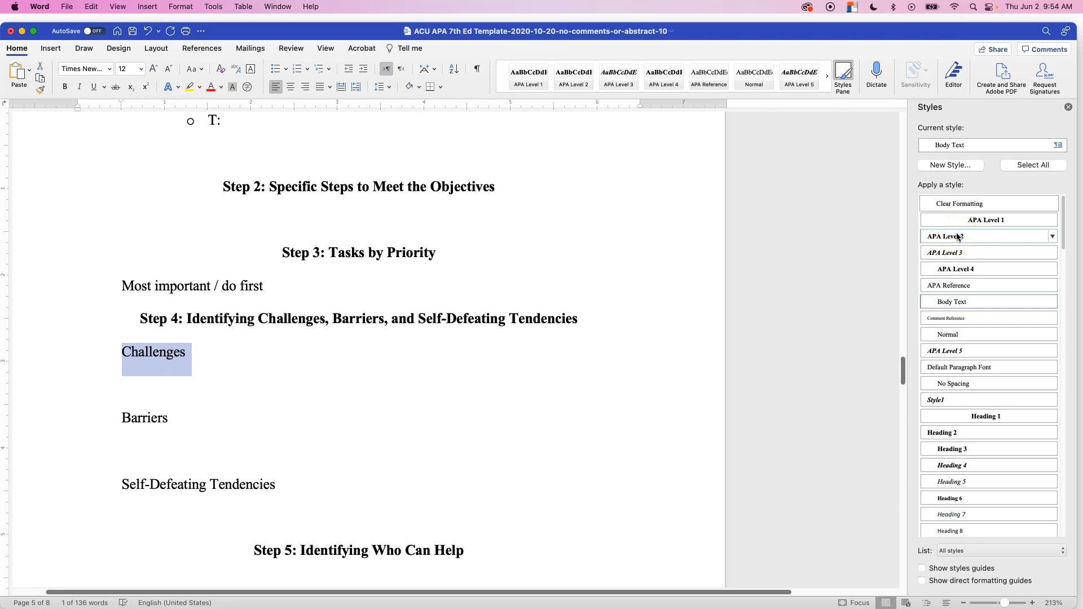
mouse_move(1005, 583)
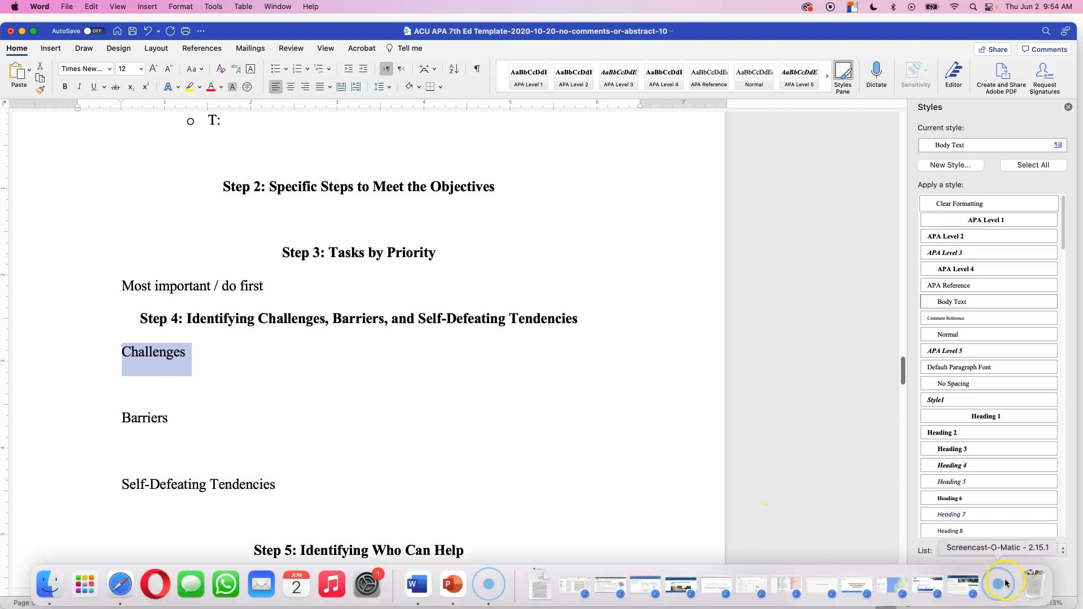
click(1010, 601)
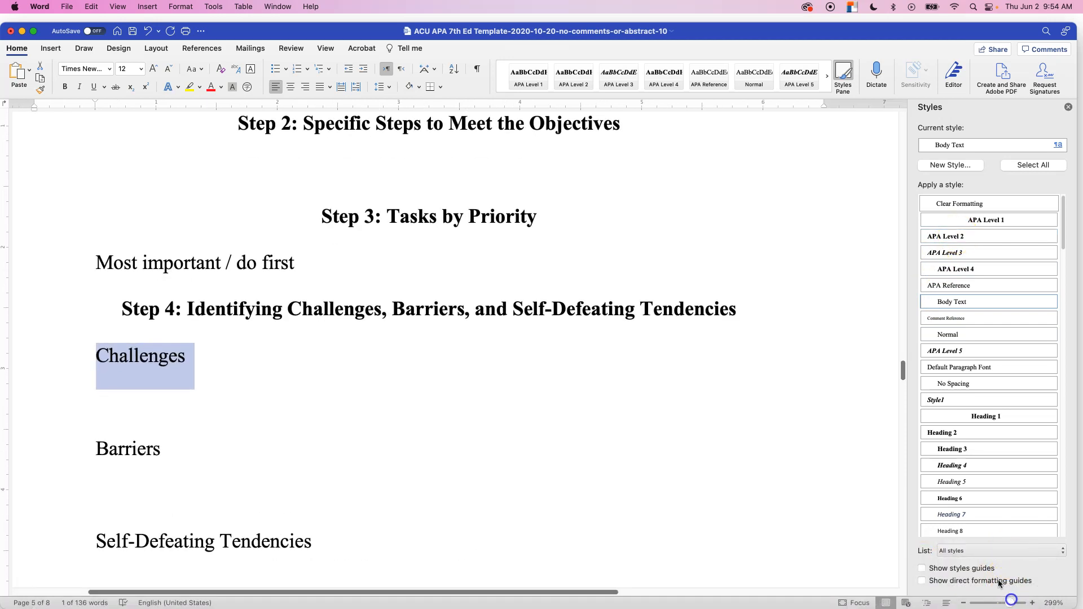
click(944, 237)
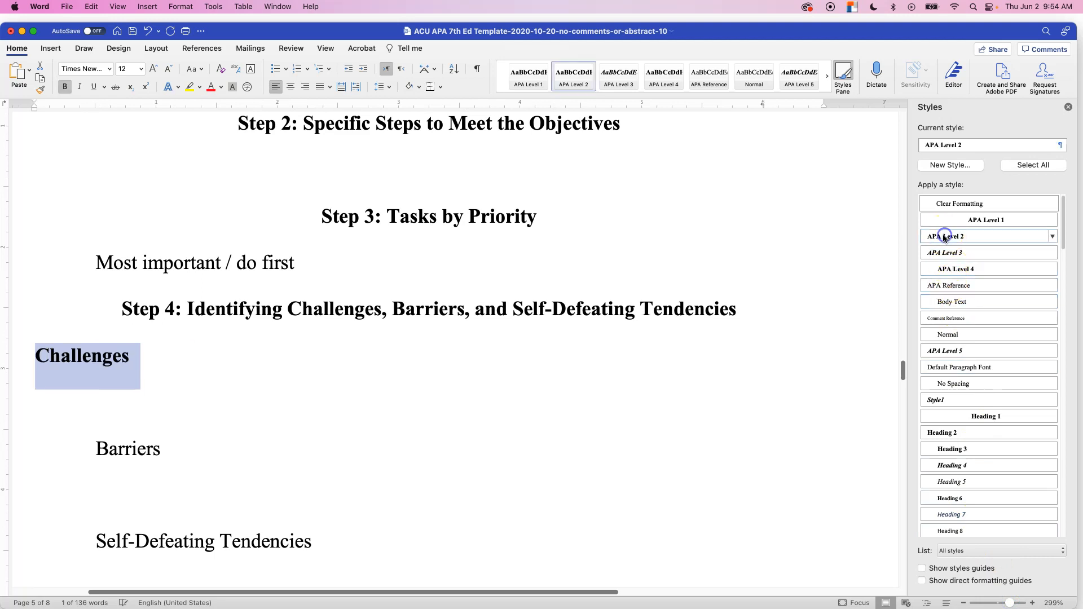
key(Down)
key(Up)
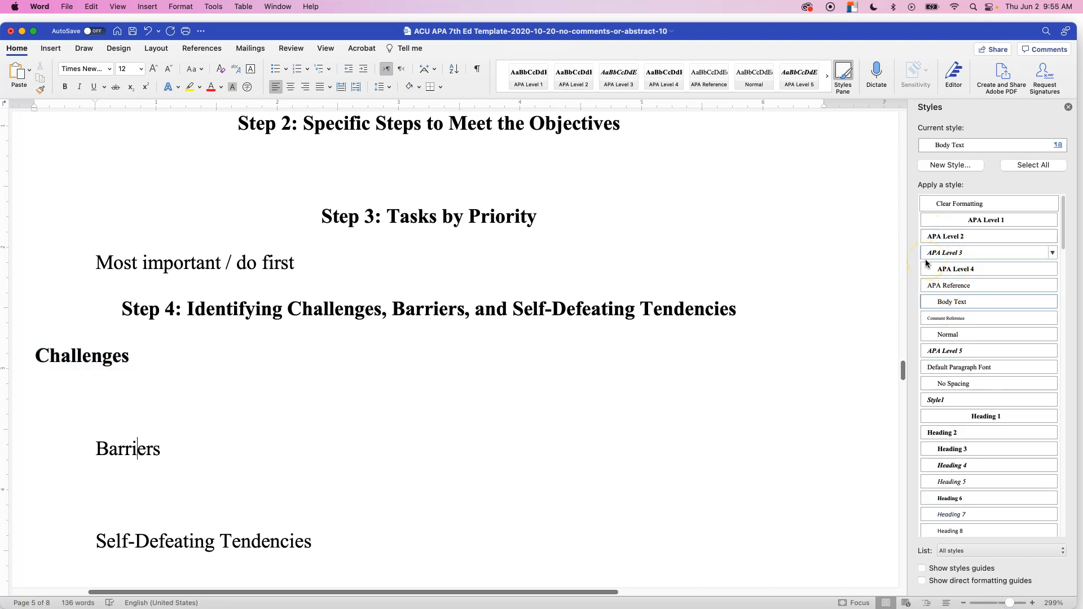
key(shift+Down)
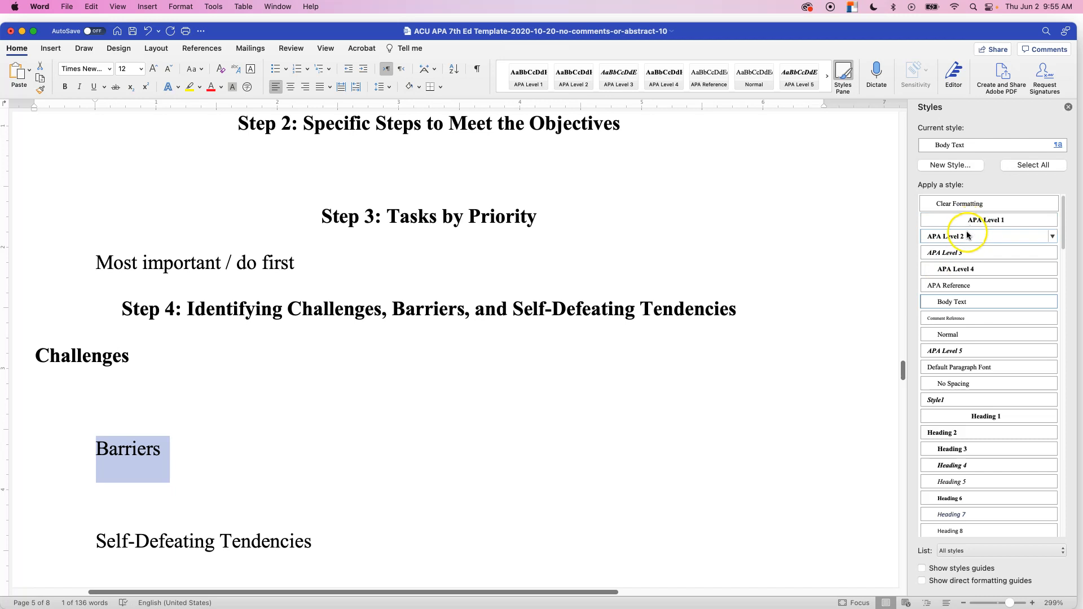
click(966, 235)
click(676, 541)
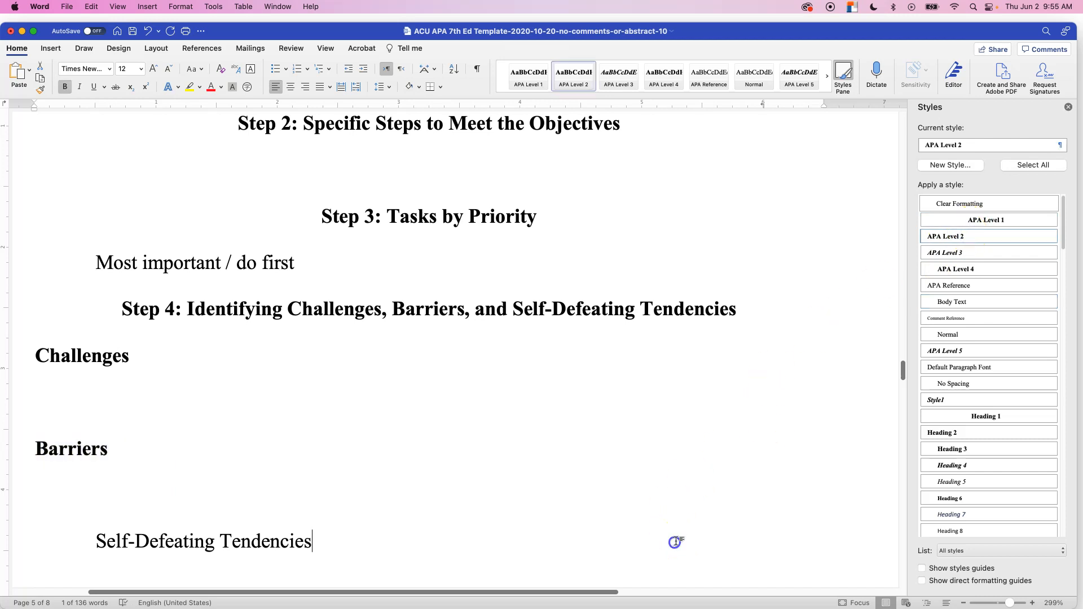
double_click(675, 541)
click(938, 235)
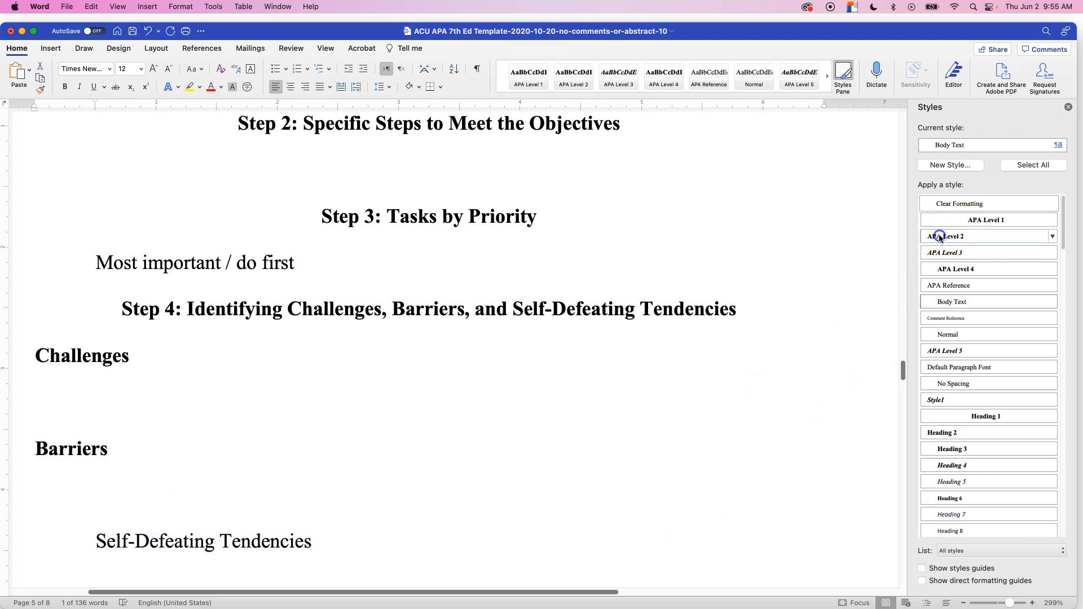
Step: Enter "June 2022" and "July 2022" on separate lines under the Step 7: Timeline and Key Milestones heading
scroll(703, 428, down, 5)
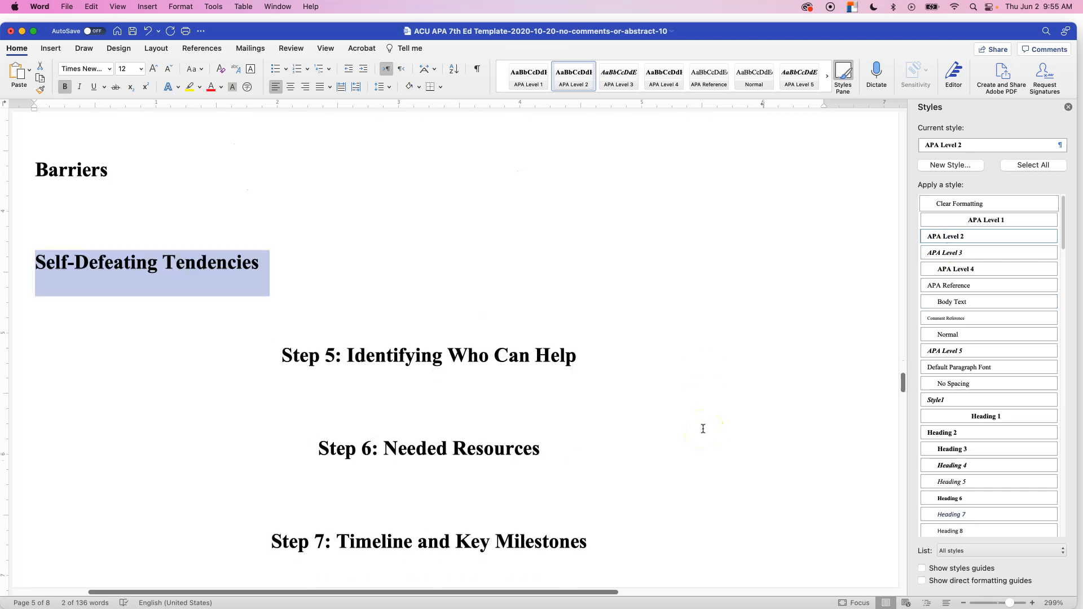
click(618, 408)
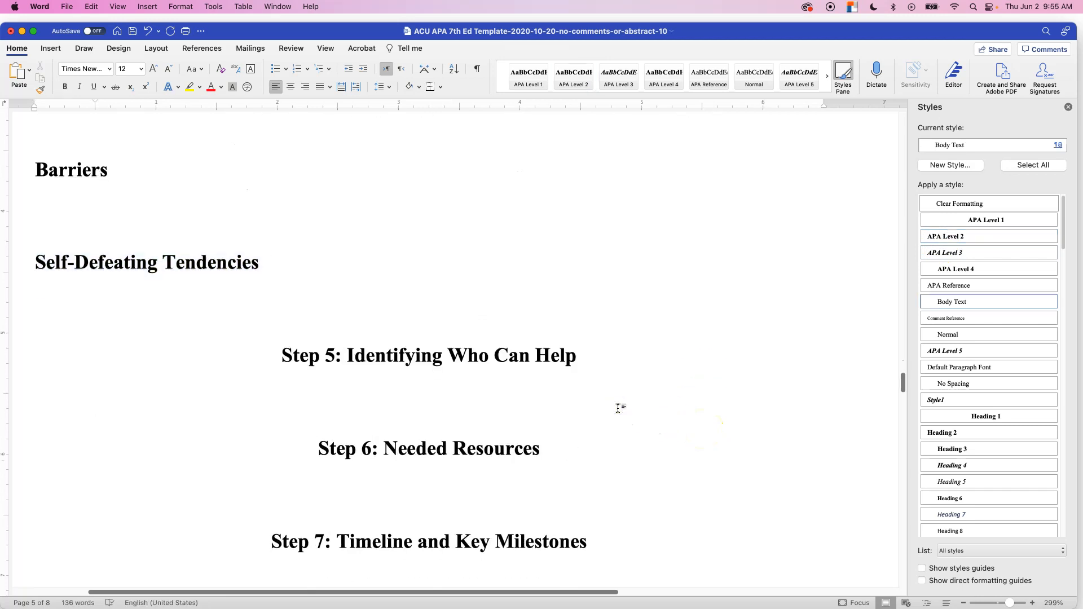
click(587, 491)
scroll(588, 490, down, 2)
click(570, 459)
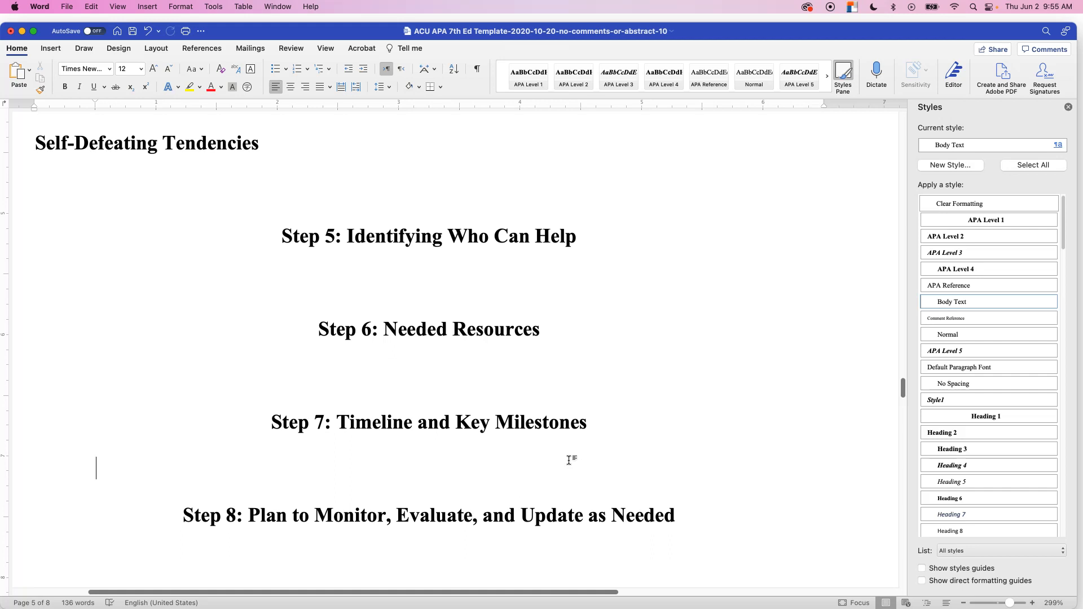
text(June )
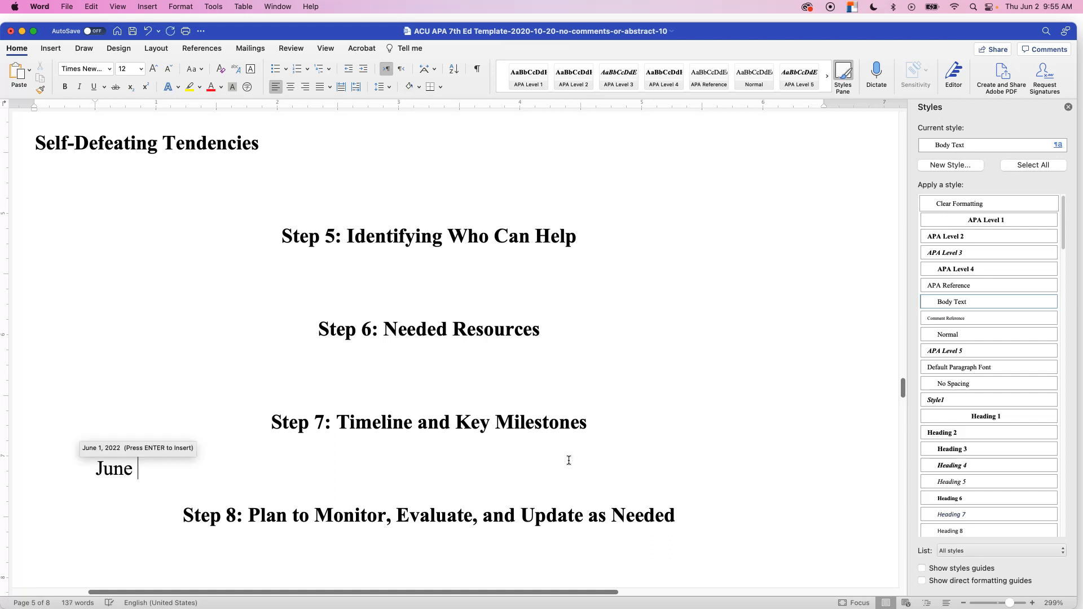
text(2022)
key(Return)
text(July 2022)
key(Return)
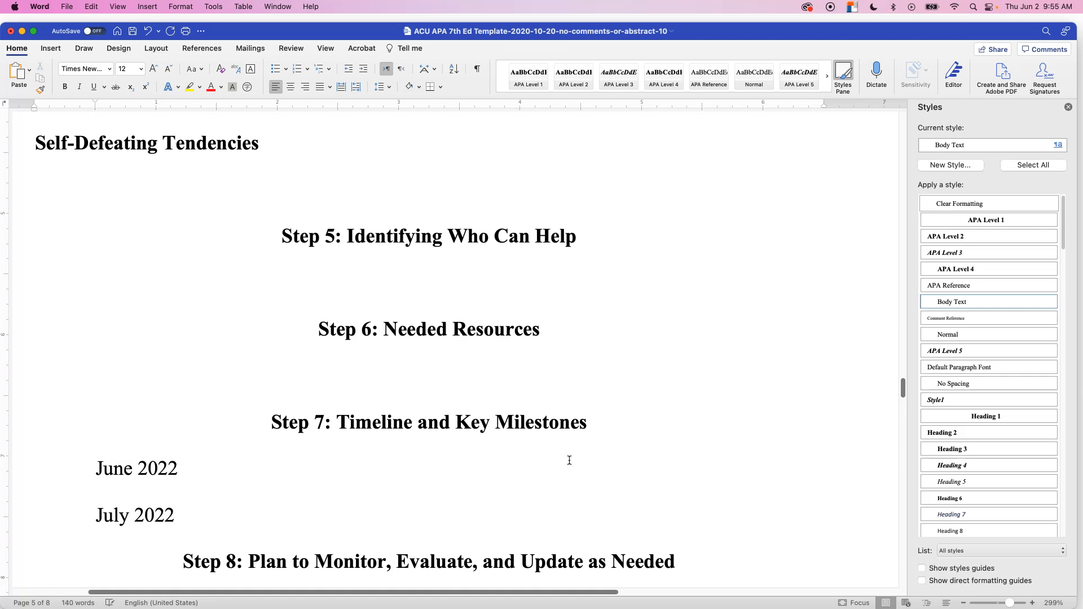
text(July 203)
key(BackSpace)
key(BackSpace)
key(BackSpace)
key(BackSpace)
key(BackSpace)
key(BackSpace)
key(BackSpace)
key(BackSpace)
Step: Add "August 2022" and "September 2022" on separate lines below July 2022 in the Step 7 timeline
text(August 2022)
key(Return)
text(September 2022)
key(Return)
click(467, 421)
Step: Review the Action Plan Elements slide on Steps 5 to 7 in the PowerPoint slideshow and return to the Word document
key(super+Tab)
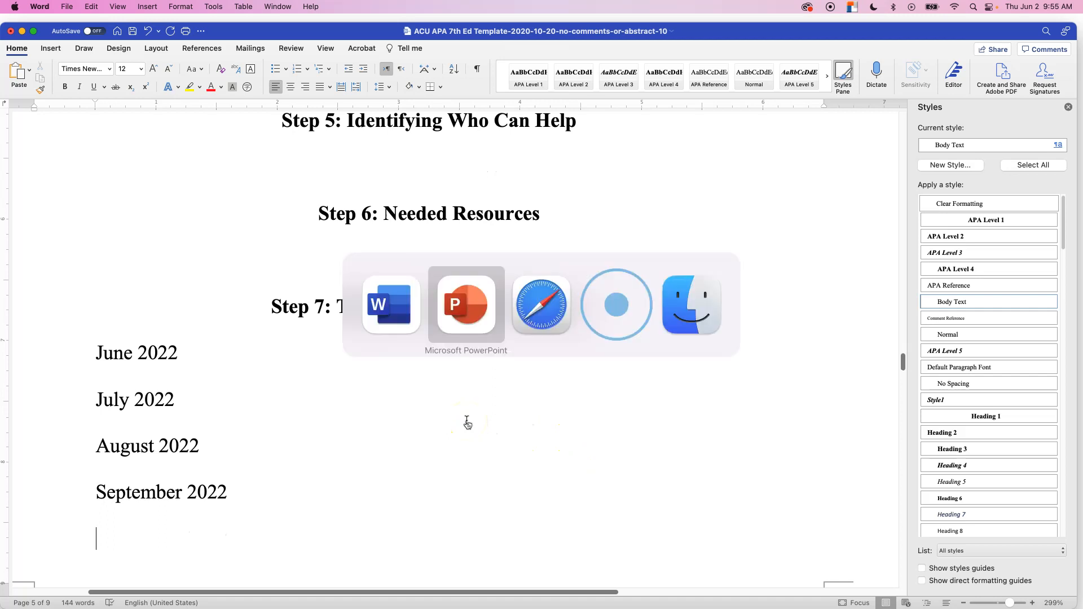
key(Right)
key(Right)
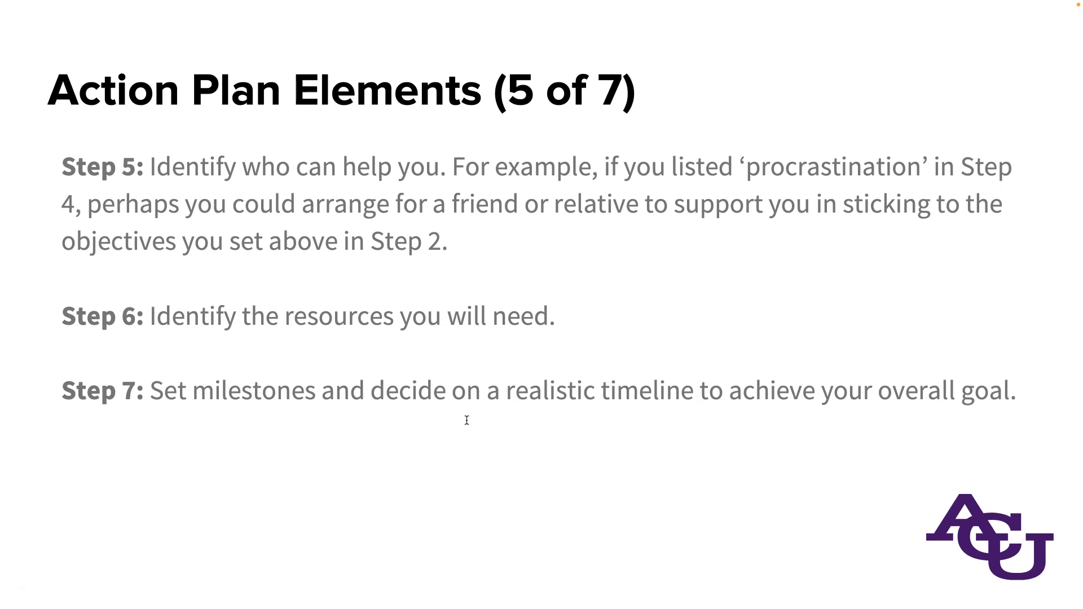
key(super+Tab)
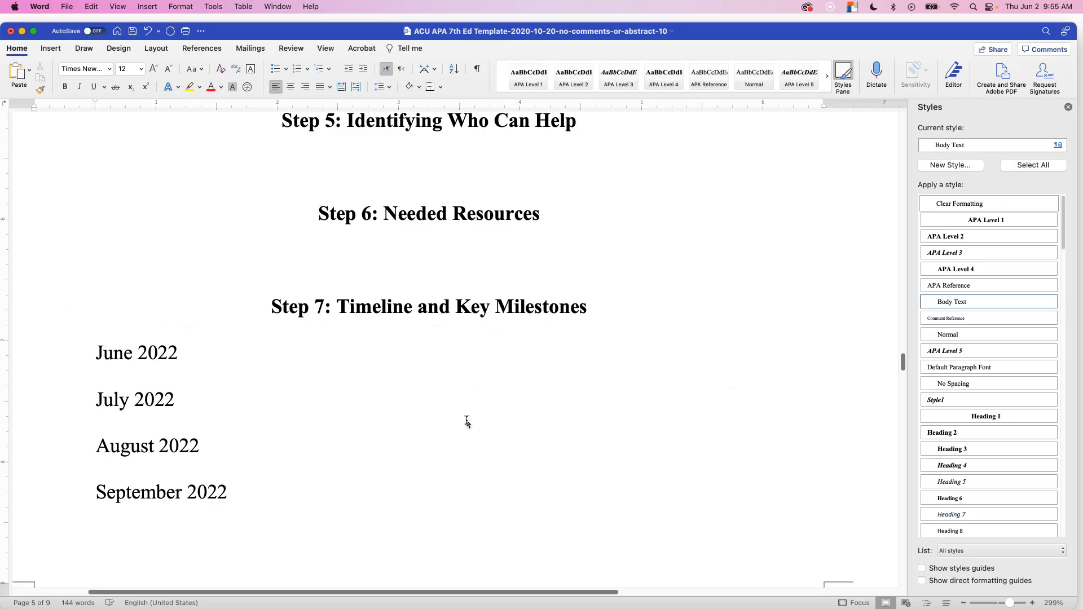
Step: Format the four months from June 2022 to September 2022 under Step 7 as a bulleted list
key(Up)
key(Up)
key(Up)
key(shift+Down)
key(shift+Down)
key(shift+Down)
key(shift+Down)
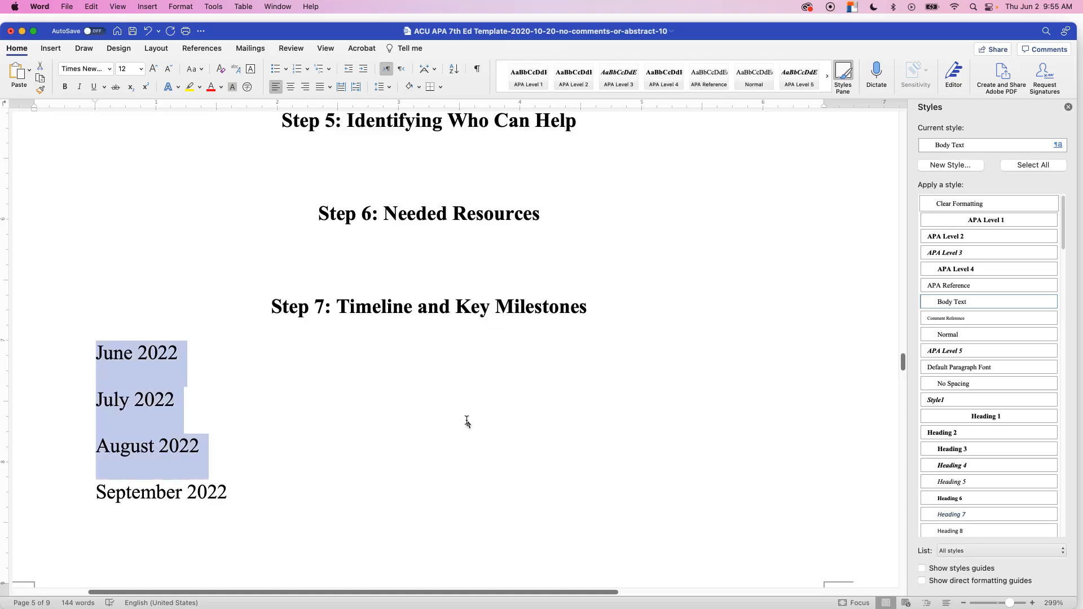
click(275, 68)
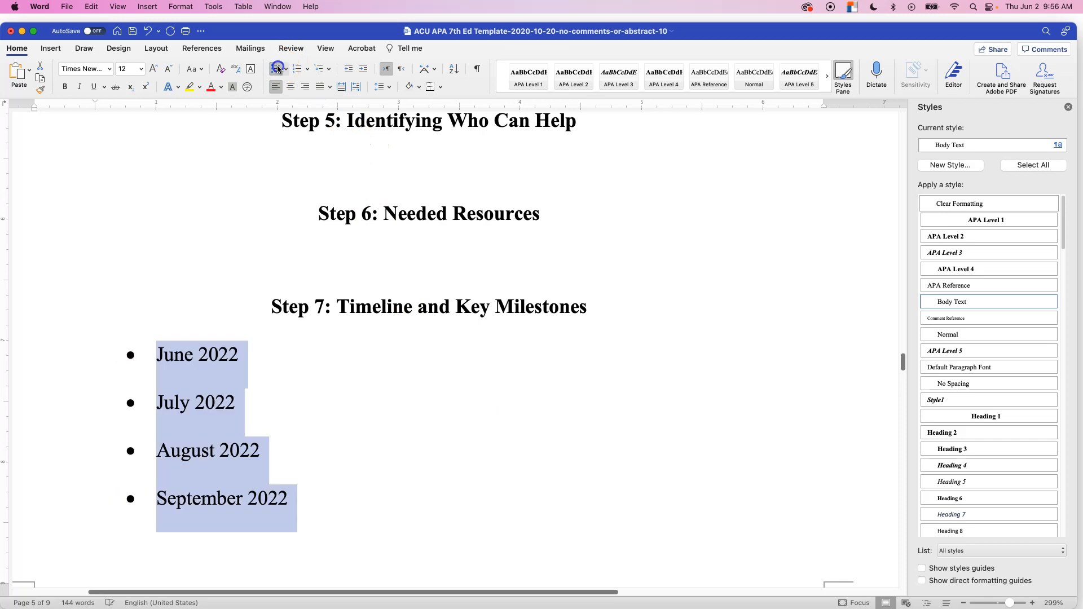
Step: Add an "Actions:" sub-bullet below June 2022 in the Step 7 timeline
click(286, 360)
key(Return)
key(Tab)
text(Action:)
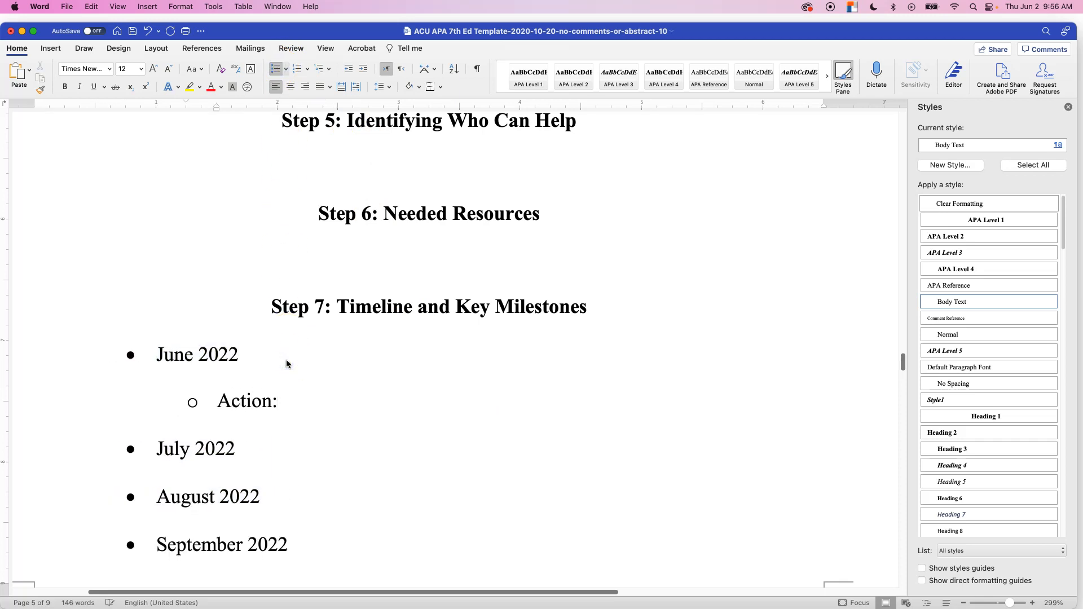
key(BackSpace)
text(s:)
Step: Copy the "Actions:" text into a sub-bullet below July 2022 and add an empty sub-bullet after it
key(shift+super+Left)
key(super+c)
key(Down)
key(Return)
key(Tab)
key(super+v)
key(Return)
Step: Paste the copied "Actions:" text as a sub-bullet below August 2022
key(Down)
key(Down)
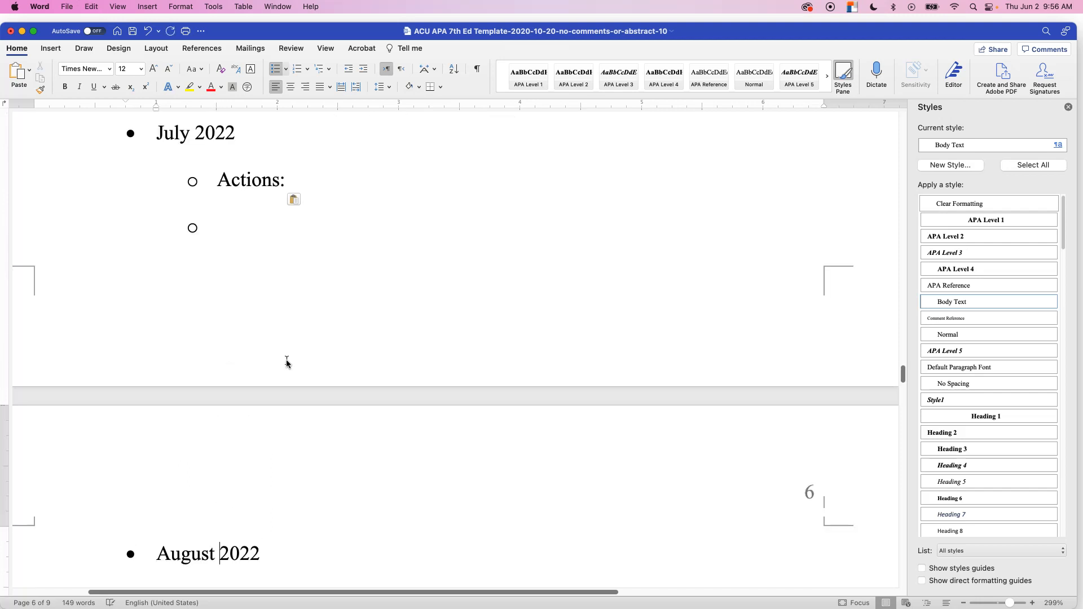
key(Up)
key(super+Right)
key(Return)
key(super+v)
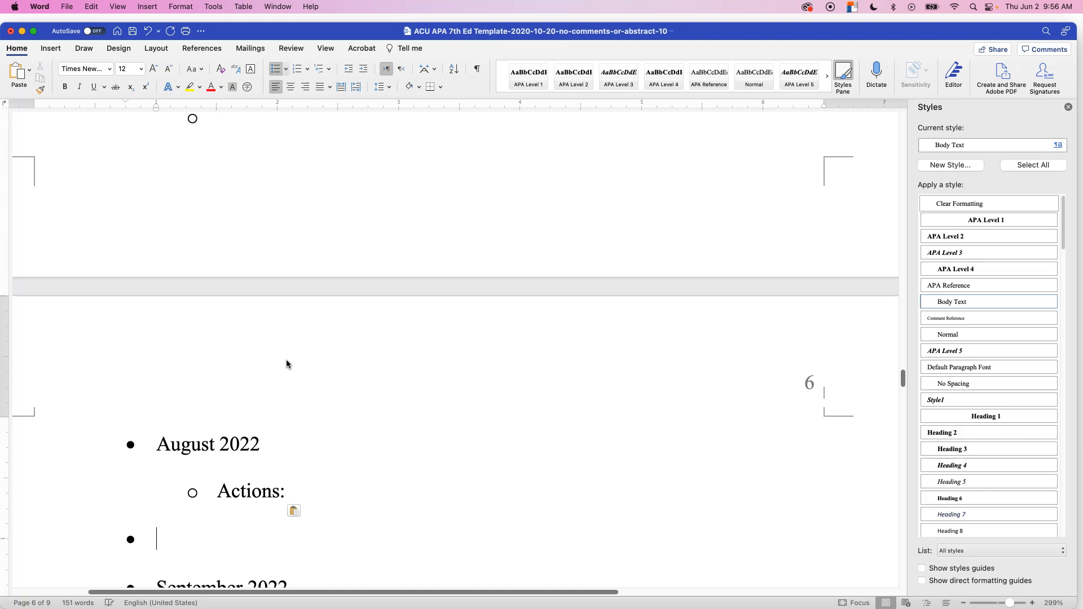
Step: Paste "Actions:" as a sub-bullet below September 2022, and indent the empty bullets following the August and September "Actions:" lines
key(Down)
key(super+Right)
key(Return)
key(super+v)
key(Tab)
key(Up)
key(Up)
key(Tab)
Step: Enter "Milestone:" in the empty sub-bullet under August 2022 in the Step 7 timeline
key(Up)
key(Up)
key(Up)
key(Up)
key(Up)
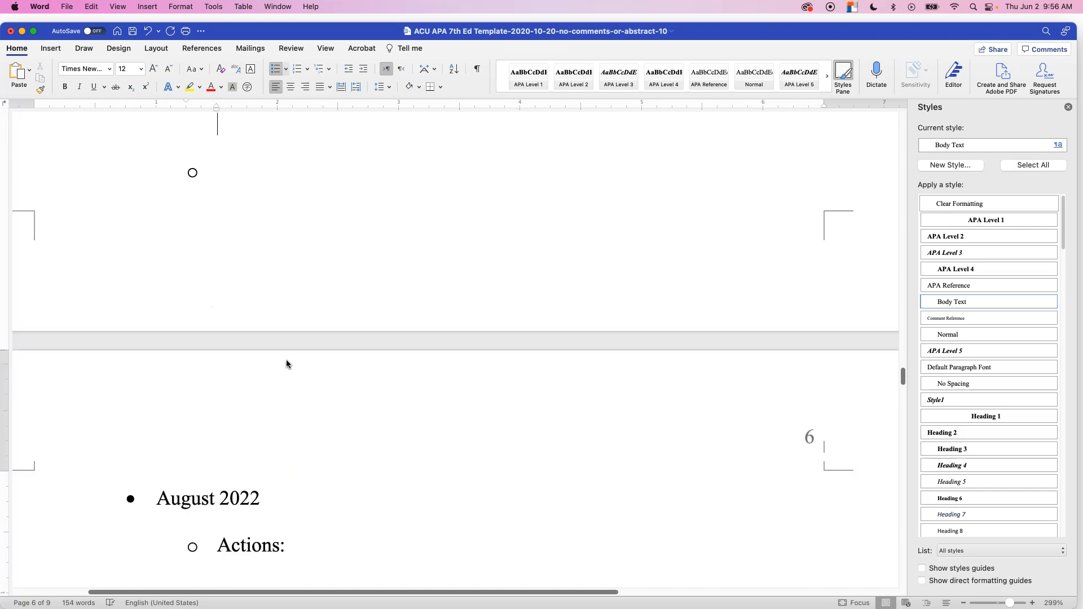
key(Up)
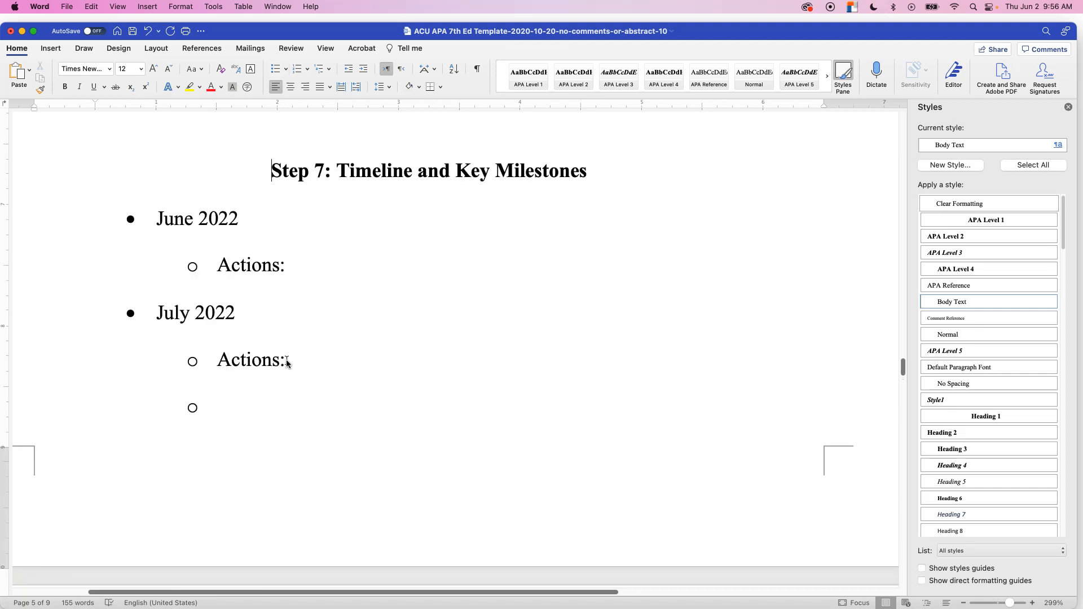
key(Down)
key(Down)
key(Down)
key(Down)
key(Down)
key(Down)
key(Down)
key(Down)
key(Up)
key(Up)
key(Up)
text(Milestone:)
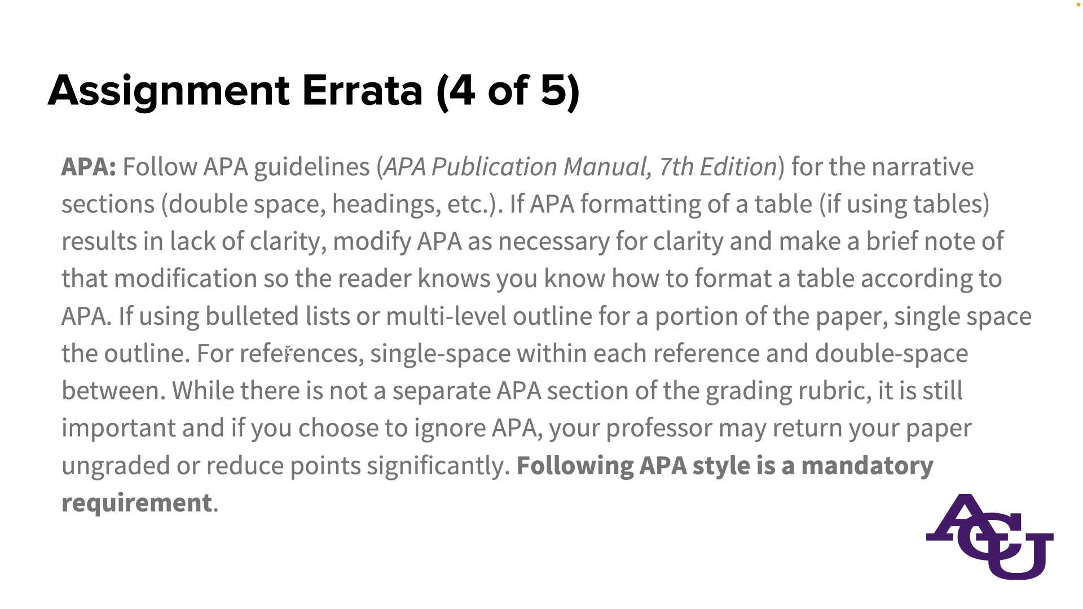
Step: Set the line spacing of the bulleted timeline from June 2022 through September 2022 to 1.0
key(super+Tab)
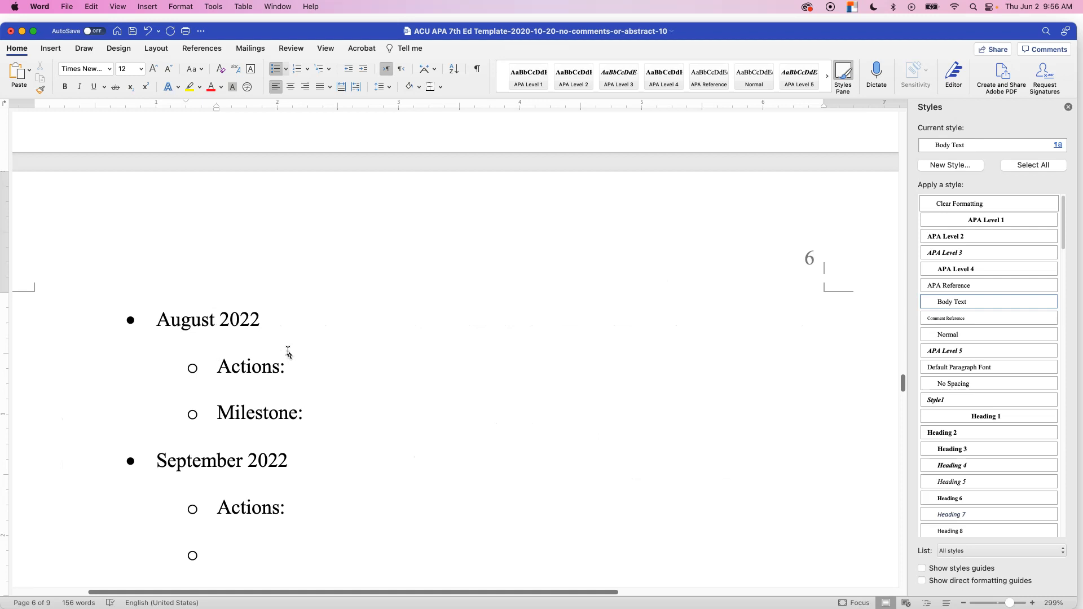
scroll(225, 515, up, 2)
scroll(225, 515, up, 8)
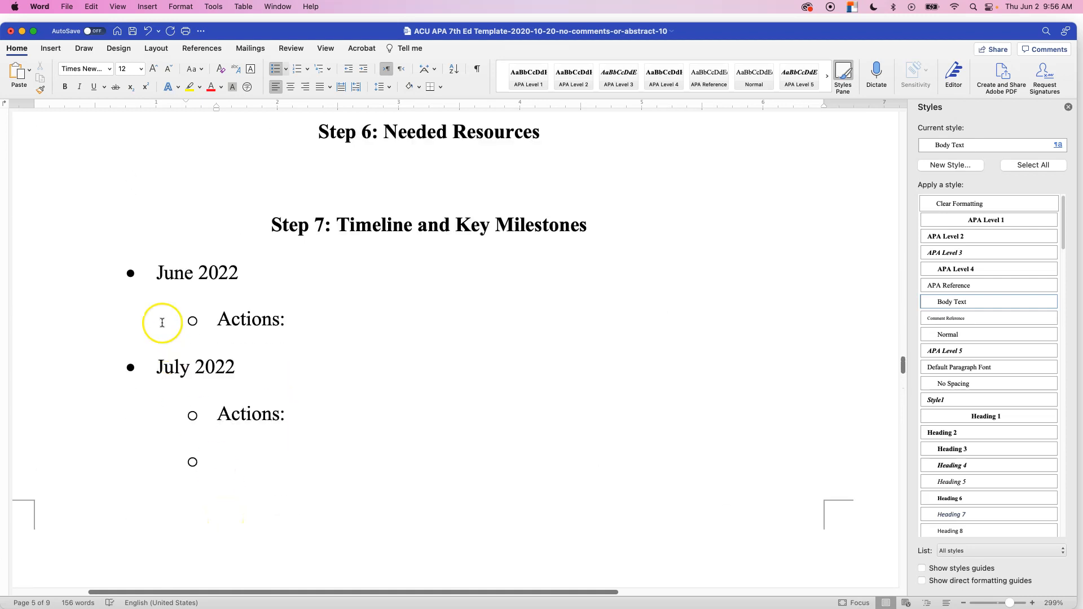
shift+click(153, 270)
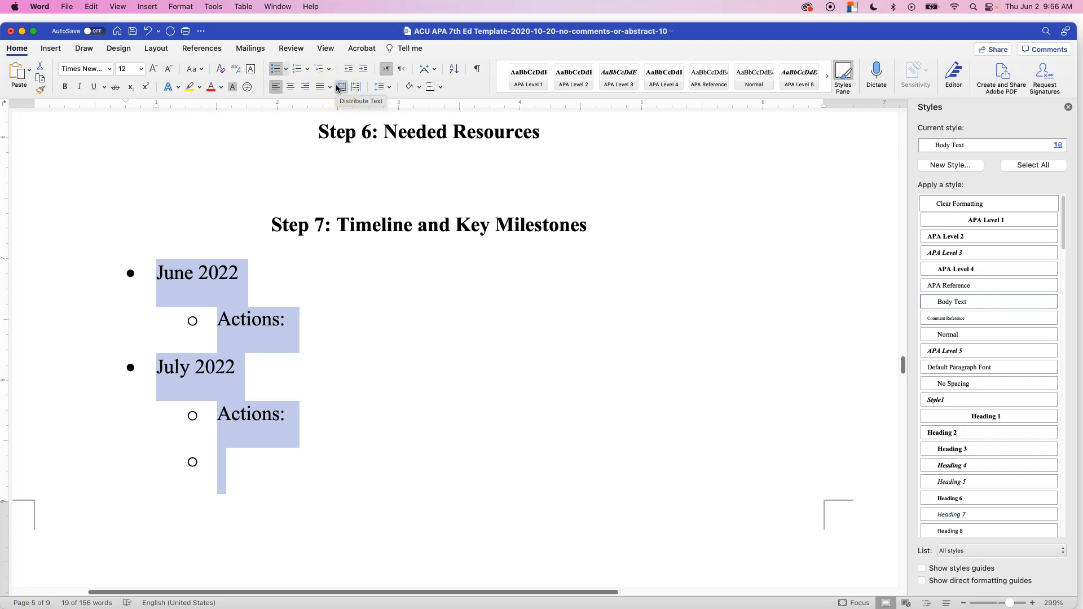
click(389, 88)
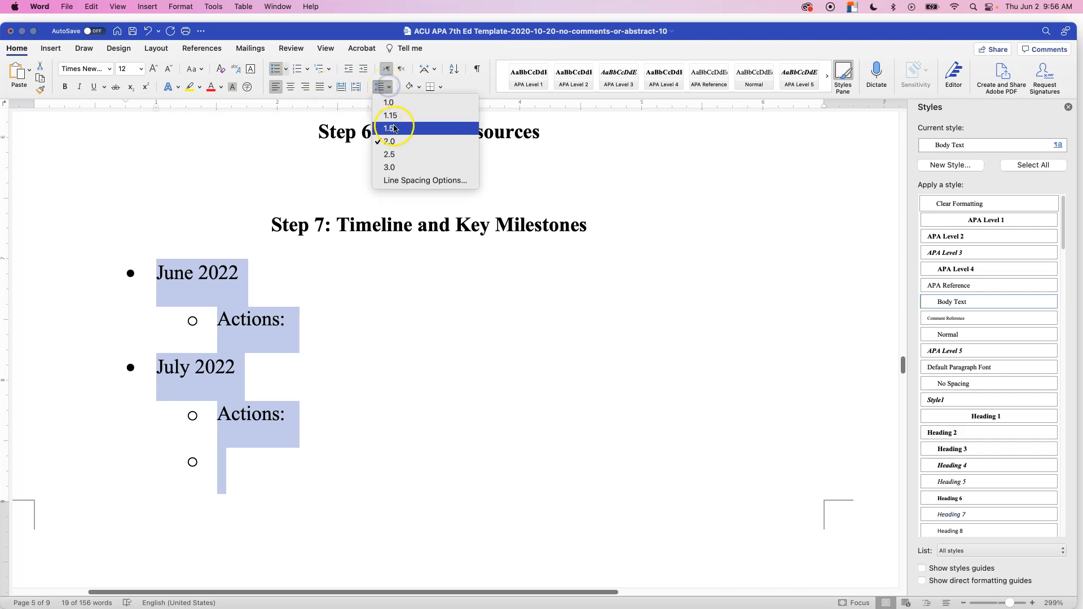
click(392, 104)
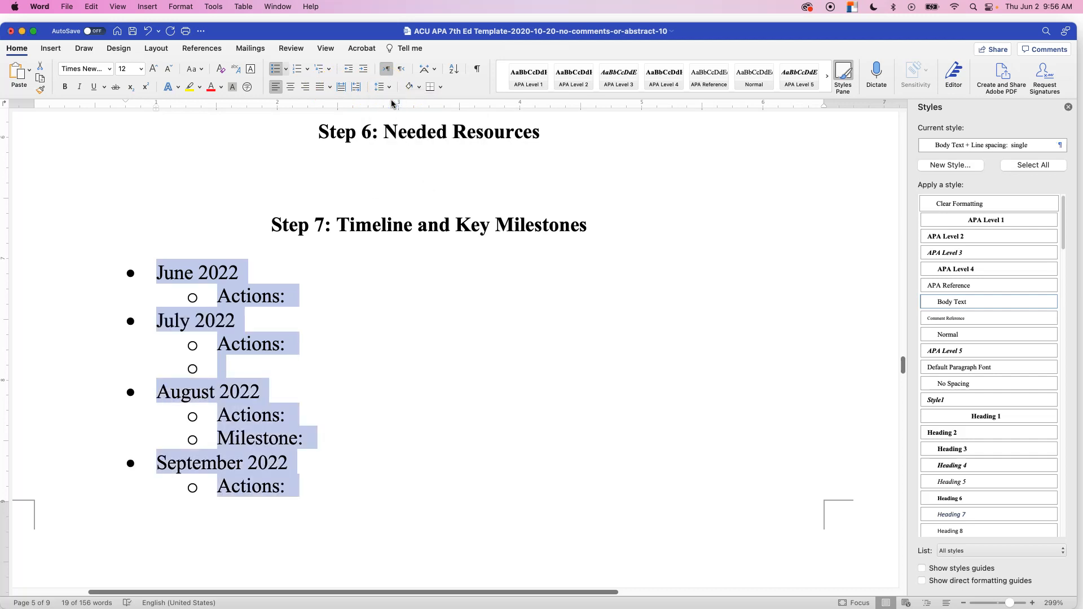
Step: Remove the empty sub-bullet and its indentation from the line between the September 2022 list and the Step 8 heading
scroll(334, 281, down, 5)
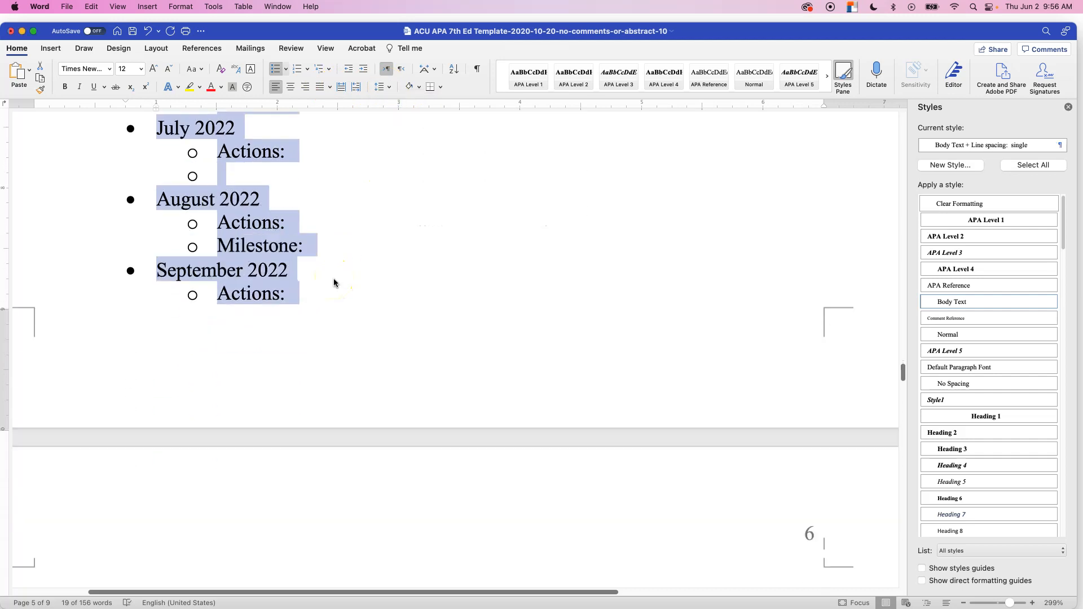
scroll(334, 280, down, 2)
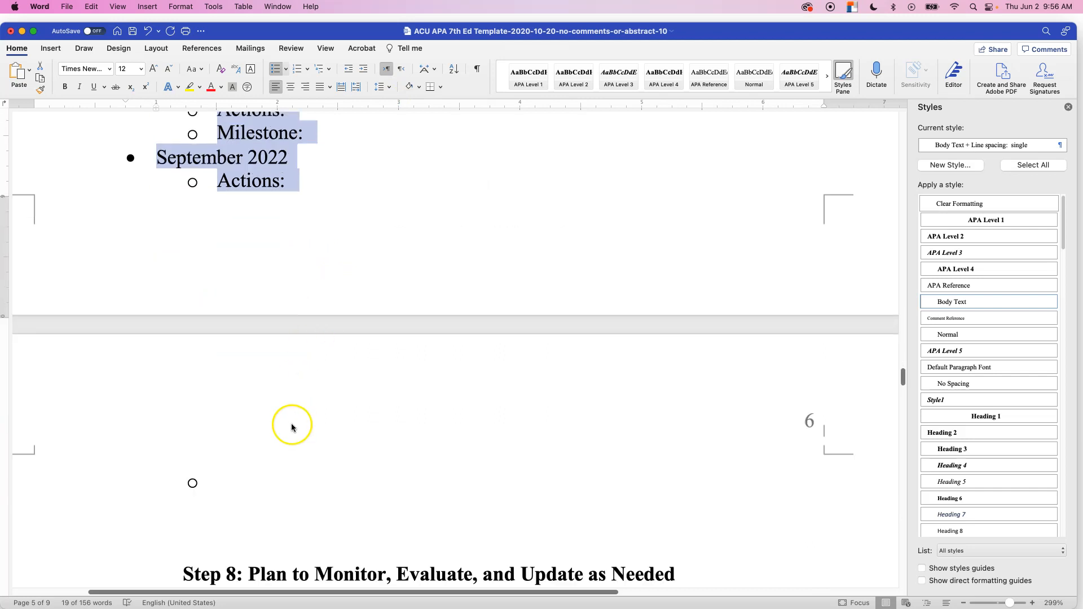
click(281, 483)
key(BackSpace)
key(BackSpace)
key(BackSpace)
key(BackSpace)
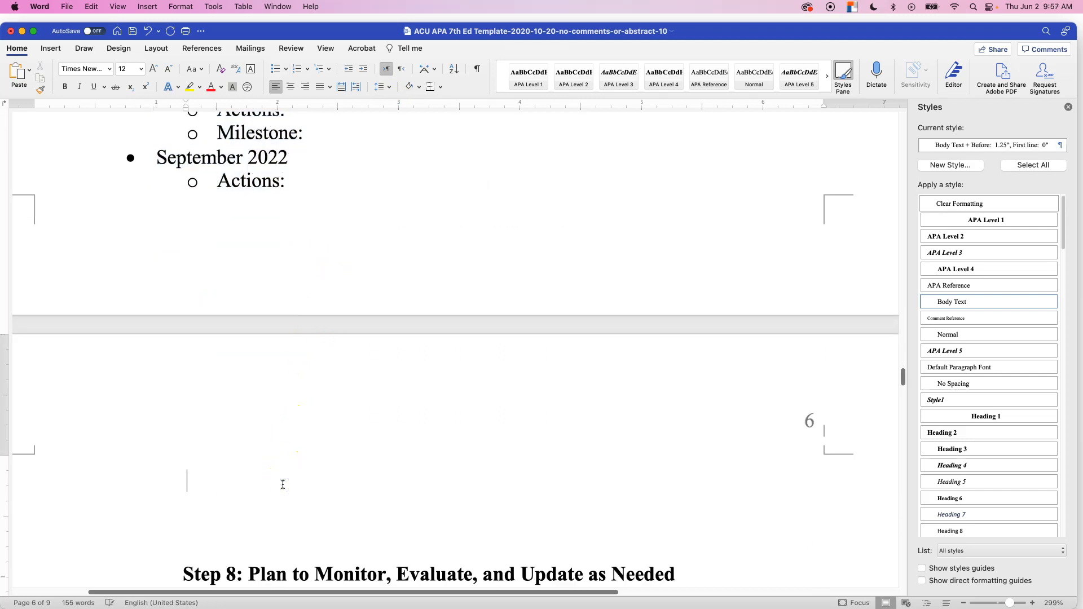
click(306, 432)
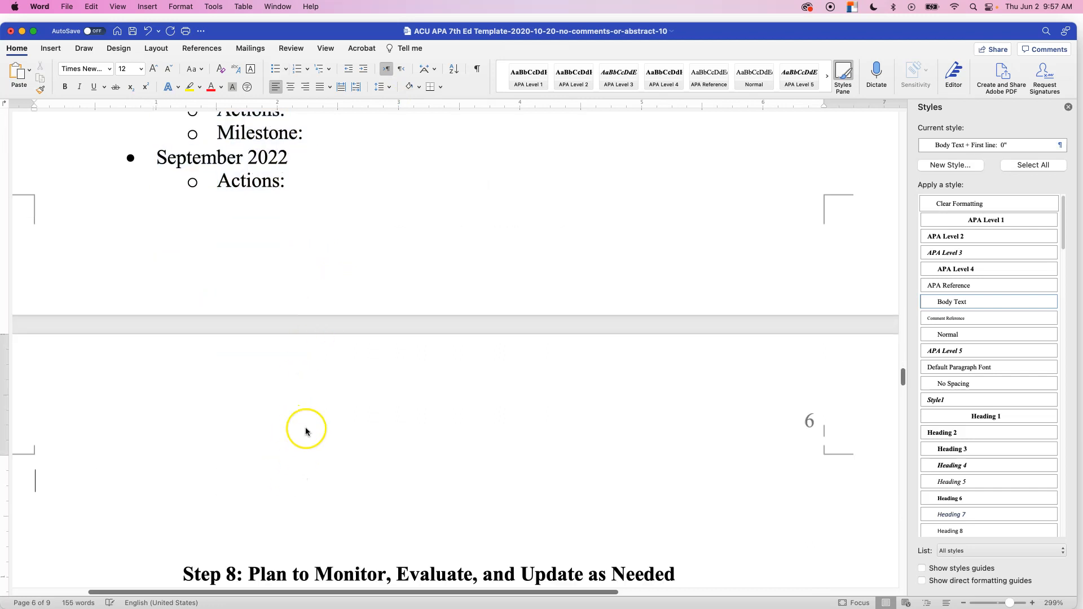
Step: Comment on "June 2022" in Step 7: "Make sure that the outline is single-spaced, per the instructions (house rule)."
scroll(362, 282, up, 10)
click(361, 281)
scroll(362, 281, up, 2)
scroll(361, 281, down, 5)
scroll(281, 316, up, 2)
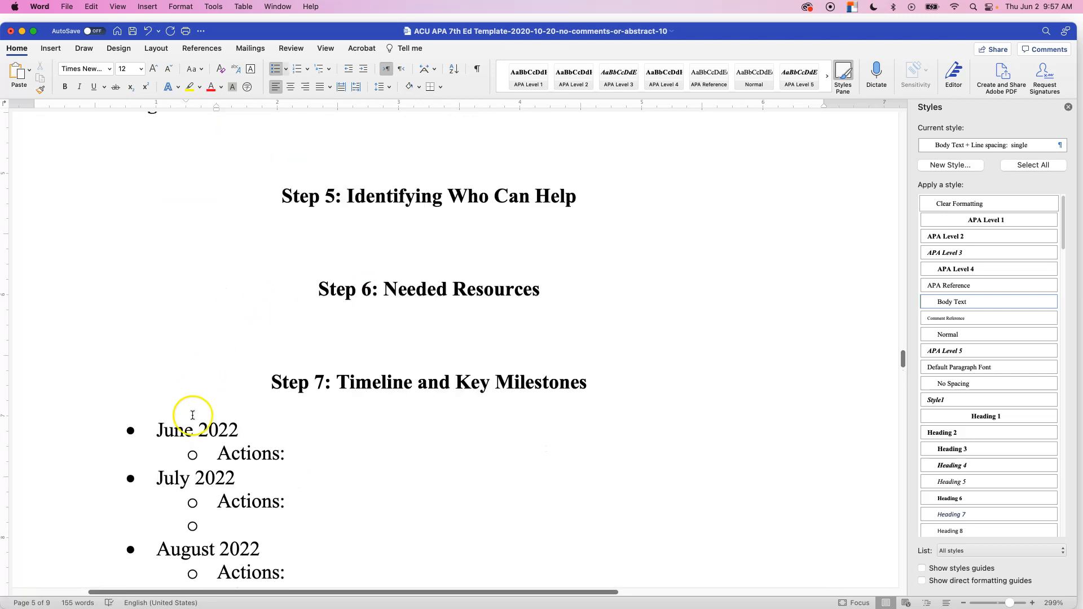
triple_click(212, 430)
key(super+alt+m)
key(Escape)
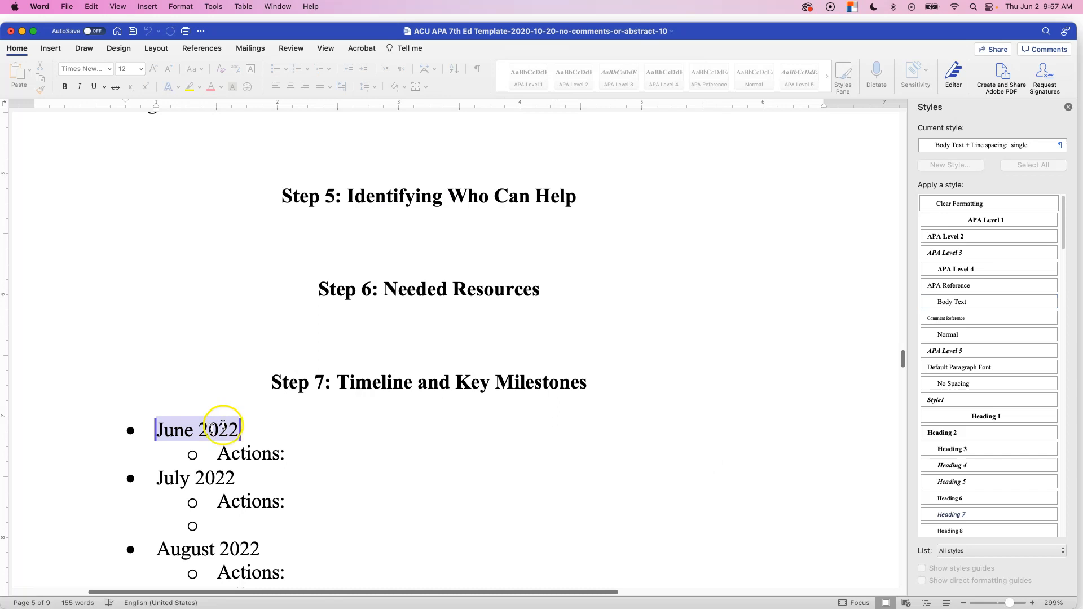
drag(600, 592, 812, 591)
text(Make sure that the outline is single-spaced, per the instructions (house rule).)
key(super+Return)
click(740, 575)
drag(733, 592, 505, 588)
Step: Update the entire table of contents so it includes the headings and page numbers of the action plan
scroll(506, 524, down, 5)
scroll(505, 525, down, 10)
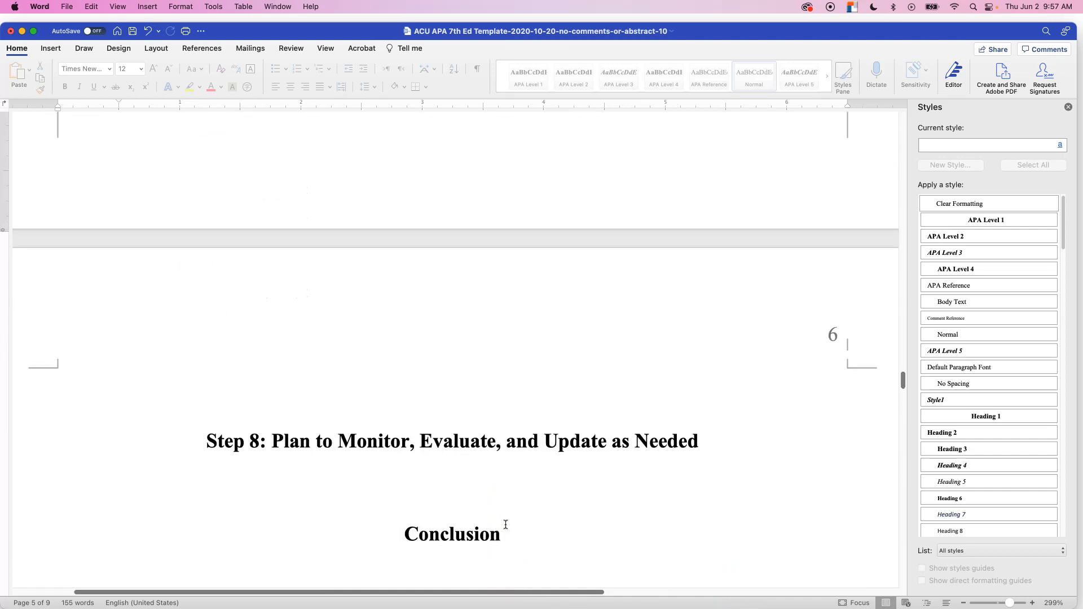
scroll(506, 525, down, 1)
scroll(505, 525, down, 5)
scroll(505, 524, up, 20)
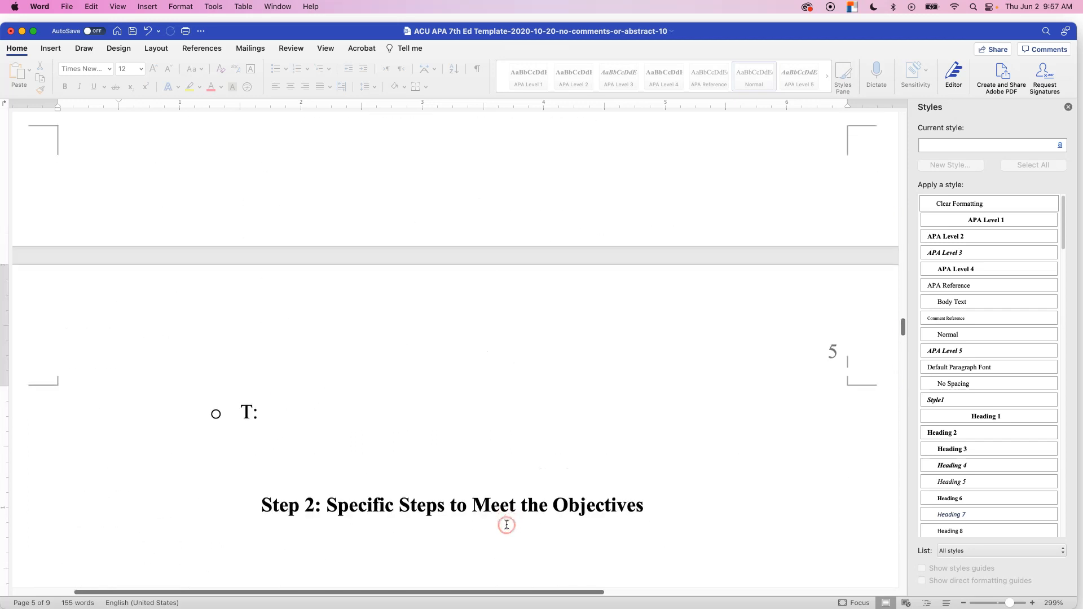
scroll(507, 525, up, 12)
scroll(507, 525, up, 15)
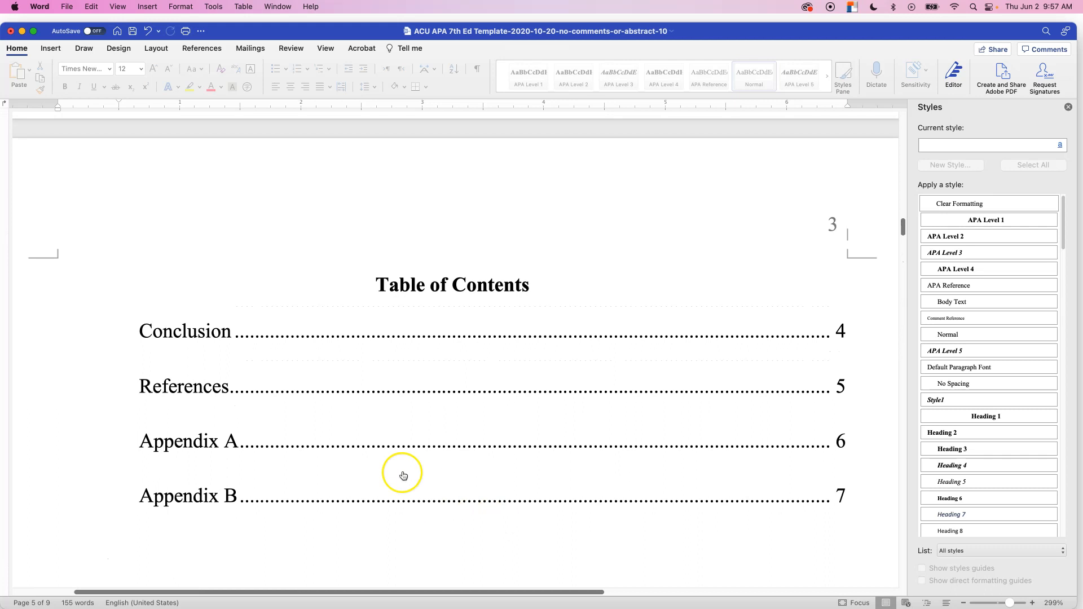
right_click(412, 393)
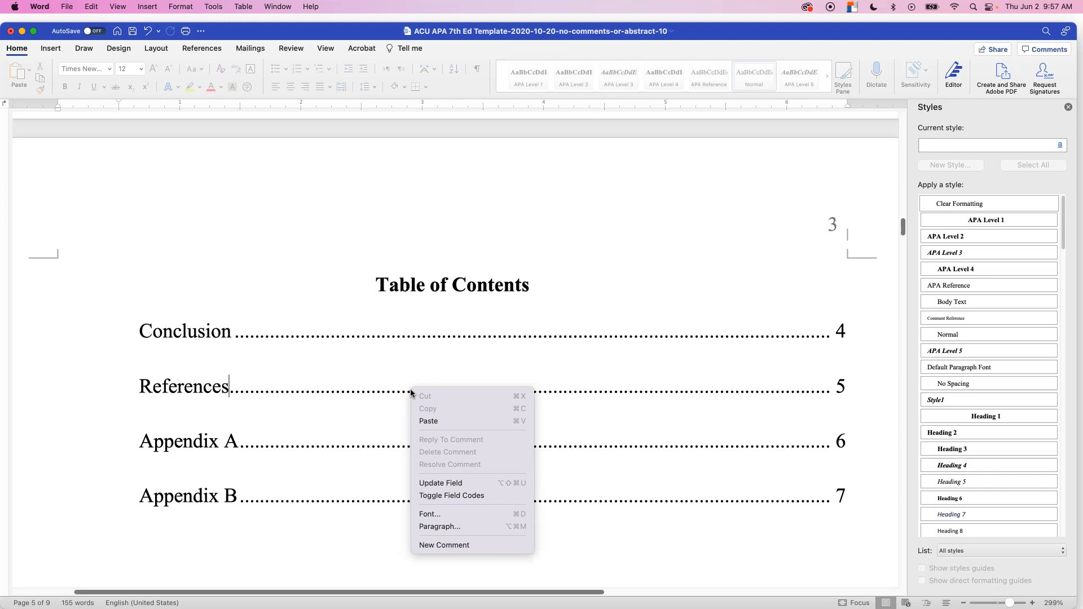
click(468, 485)
click(497, 207)
click(637, 227)
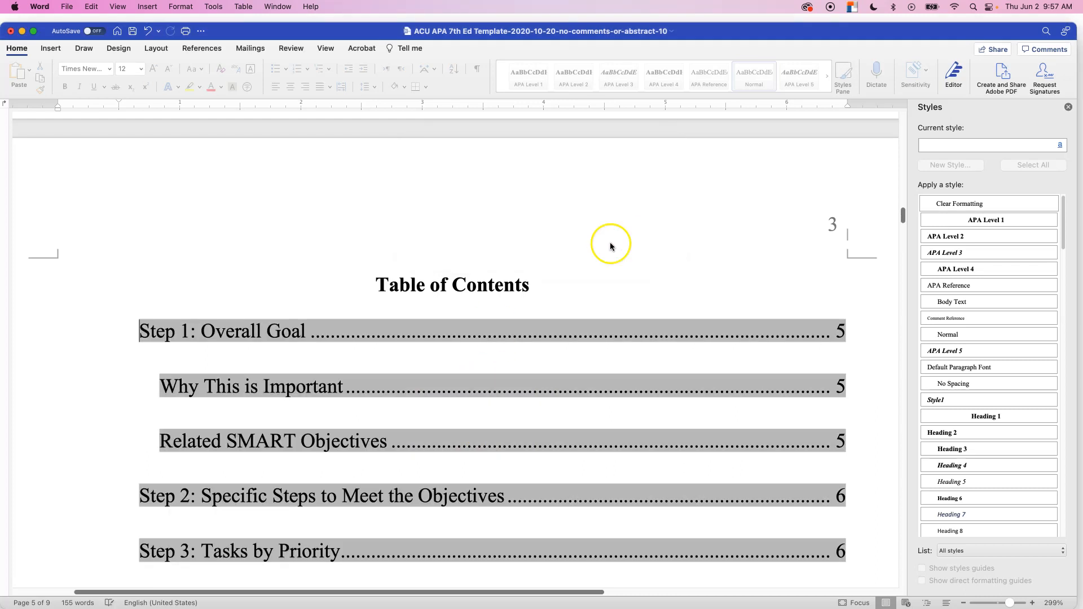
Step: Examine the updated table of contents through Appendix B and the body sections from Action Plan to the Step 7 timeline
scroll(545, 322, down, 5)
scroll(545, 325, down, 5)
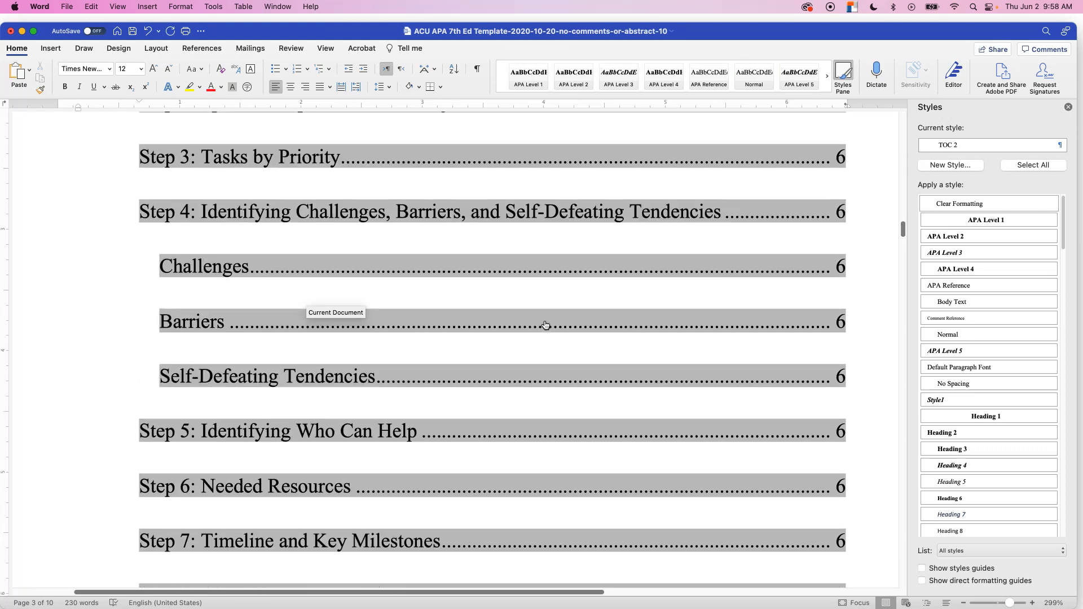
scroll(545, 324, down, 1)
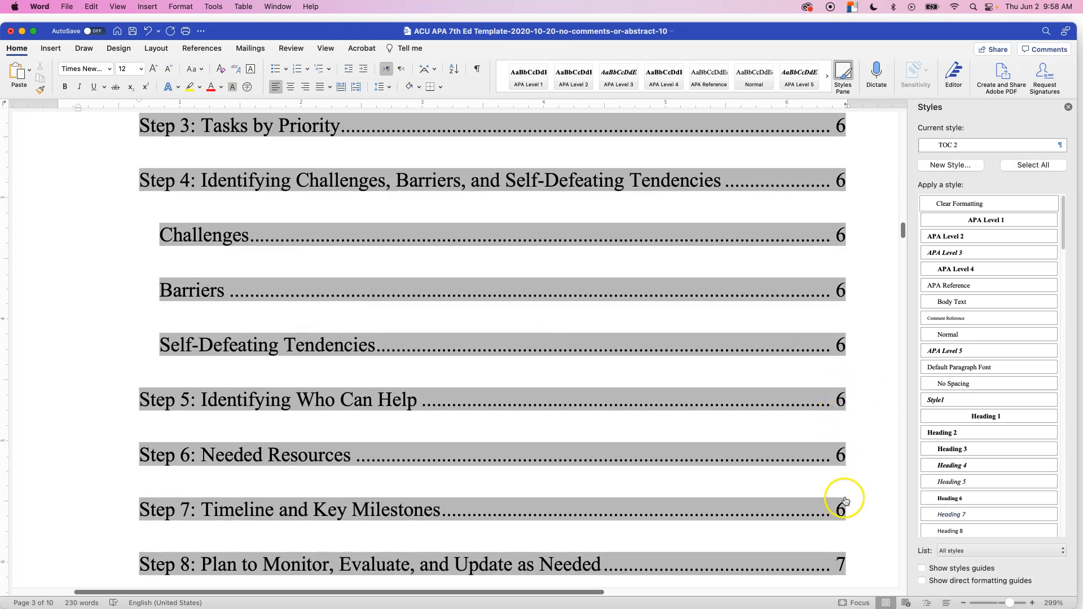
scroll(705, 387, down, 6)
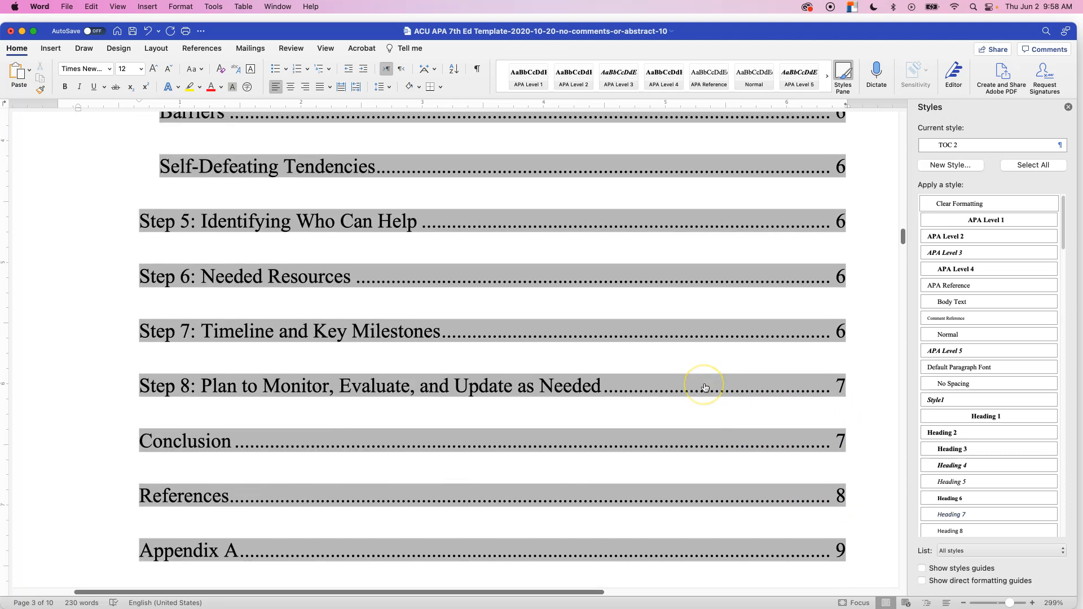
scroll(704, 387, down, 3)
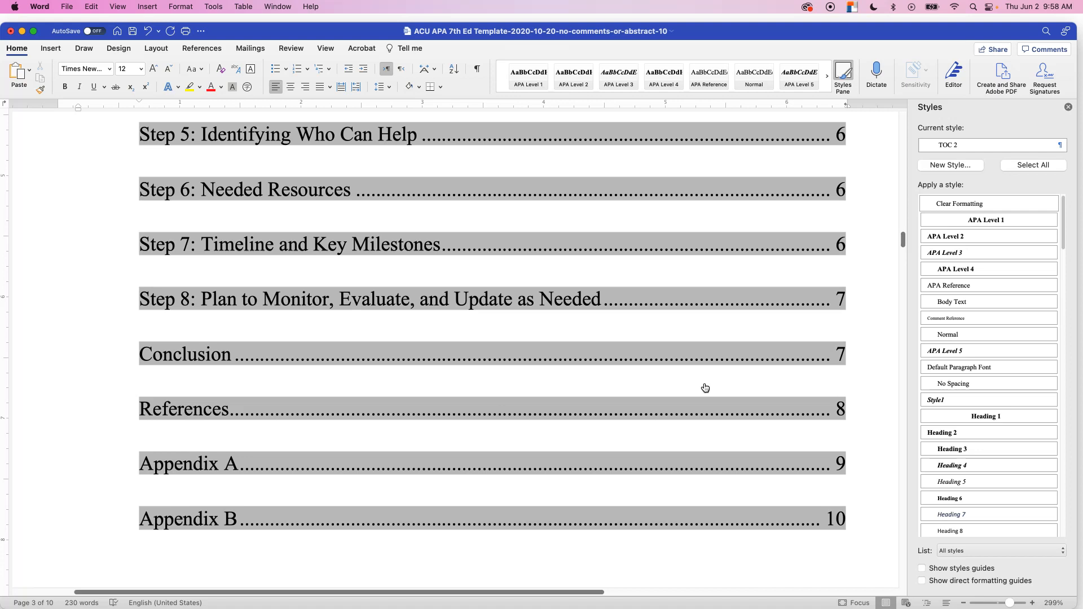
click(705, 388)
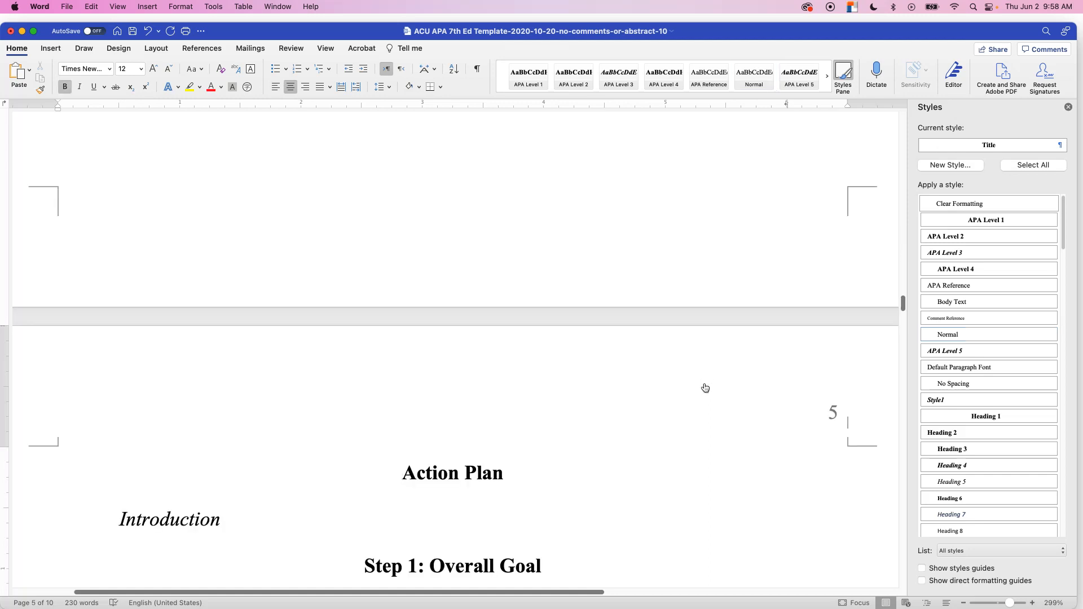
scroll(705, 388, down, 10)
click(704, 382)
scroll(704, 383, down, 10)
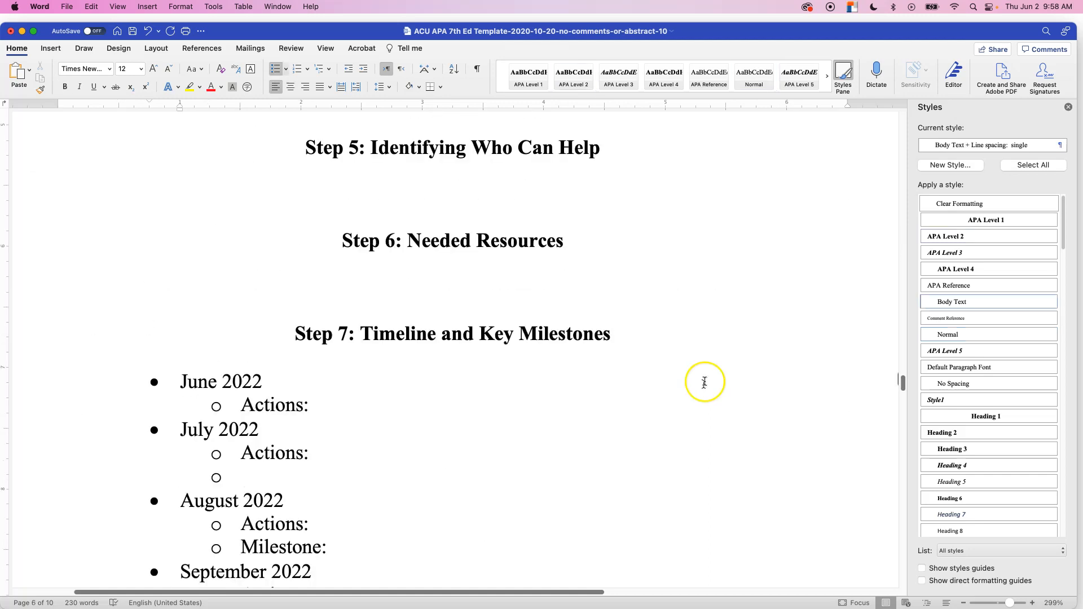
scroll(704, 381, up, 5)
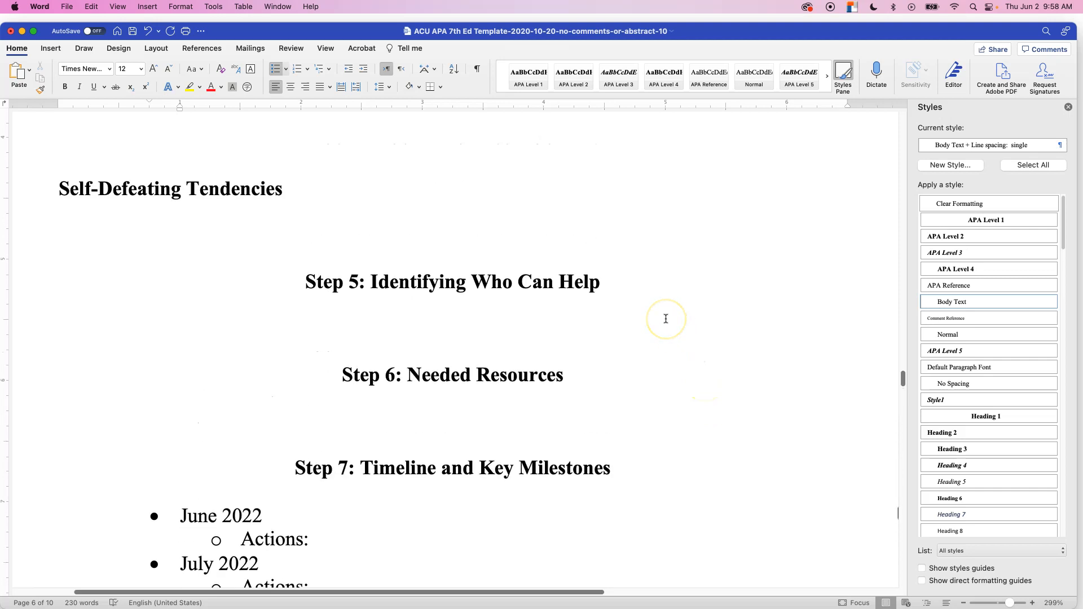
Step: Add the lines "Table 1" and "Title of Table" without a first-line indent under the Step 5 heading, followed by an empty line
click(546, 414)
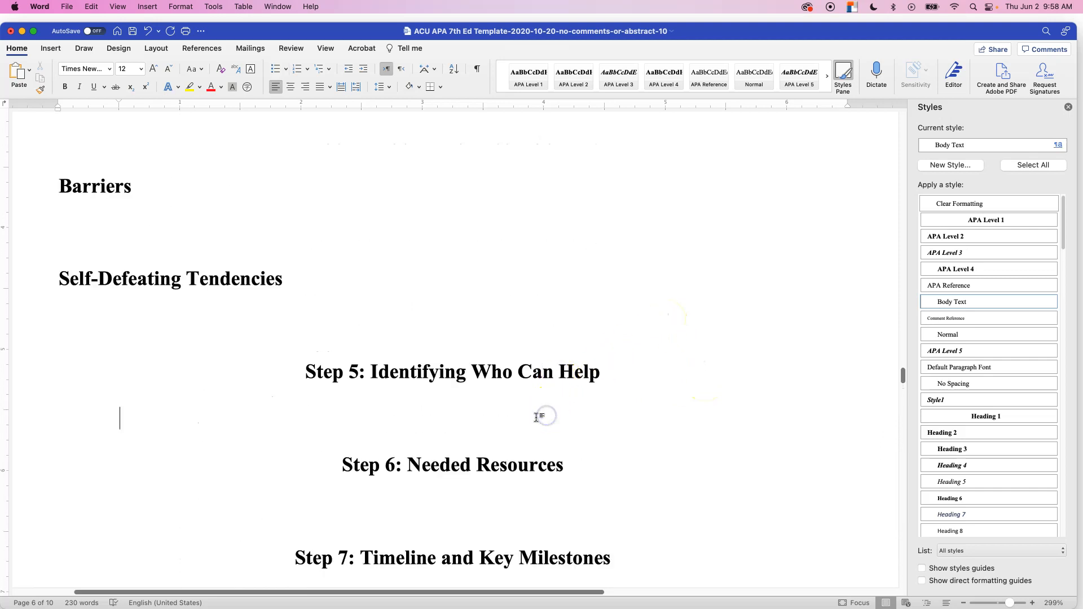
key(super+Tab)
text(Table 1)
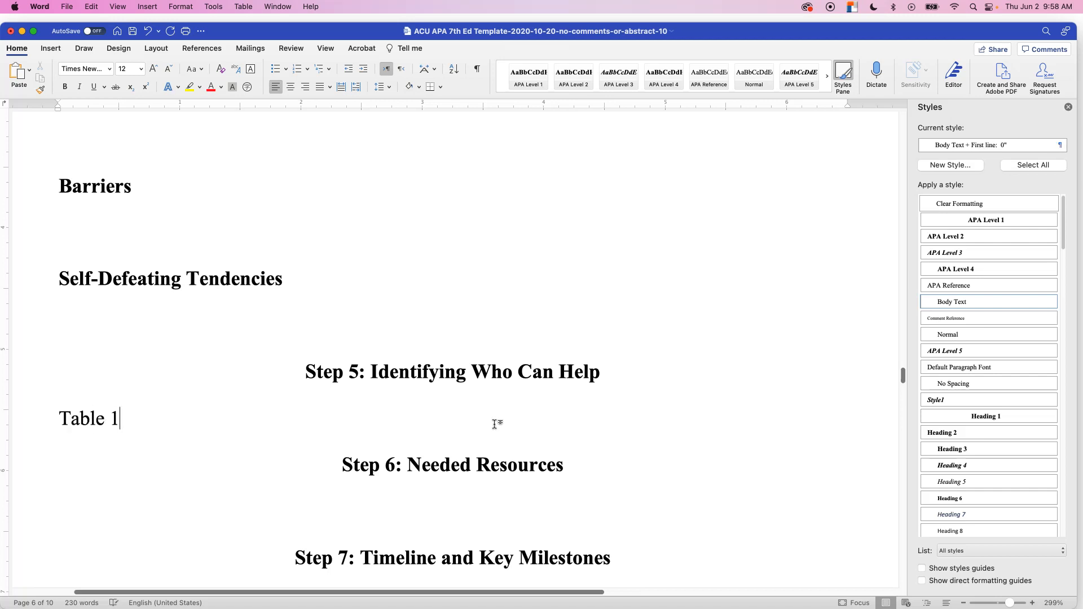
key(Return)
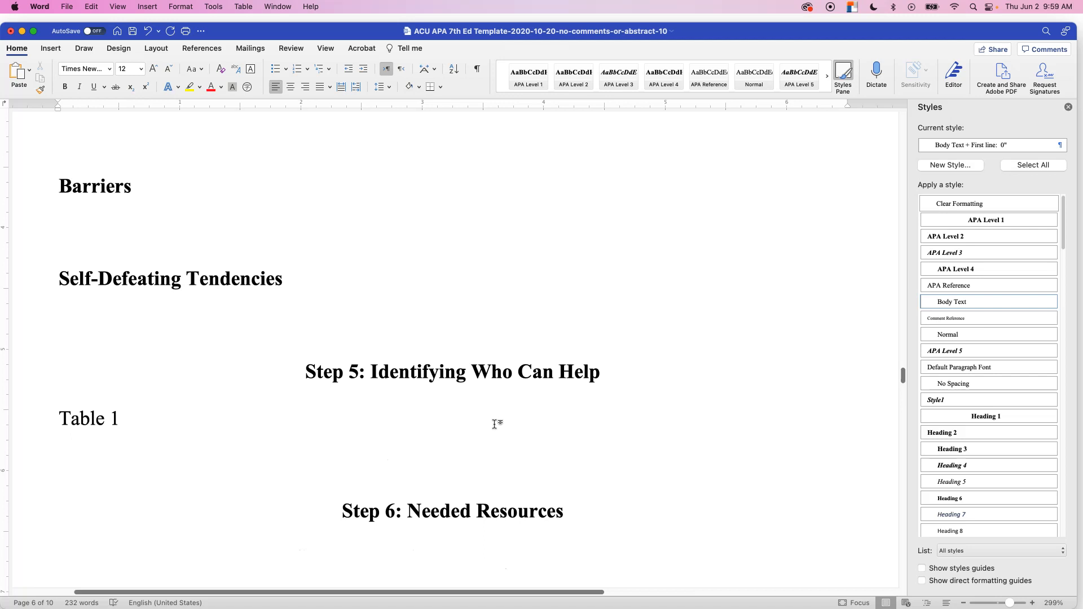
text(Title of Table)
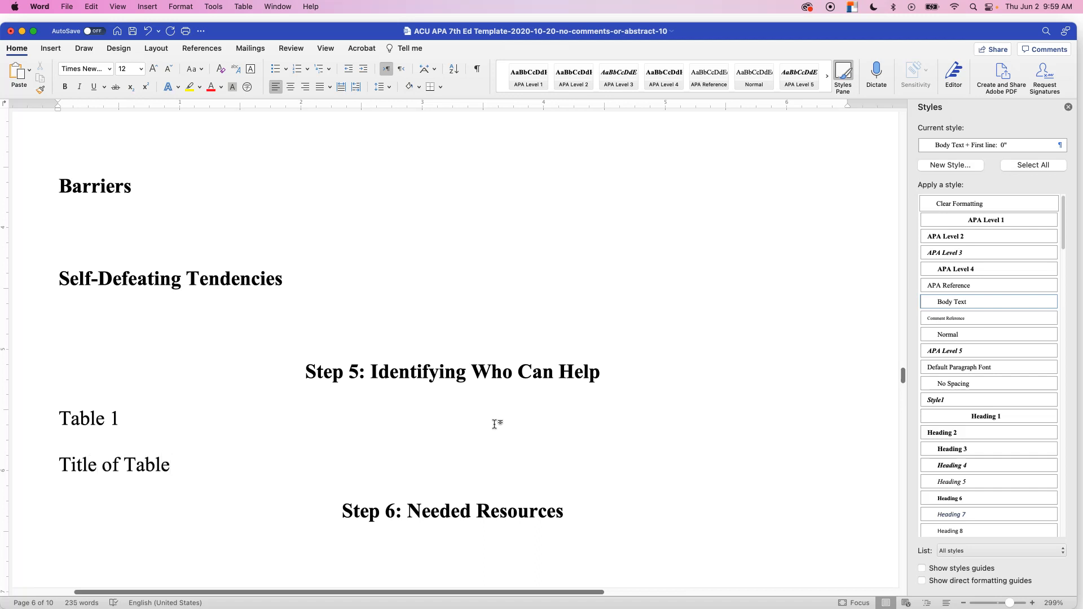
key(Return)
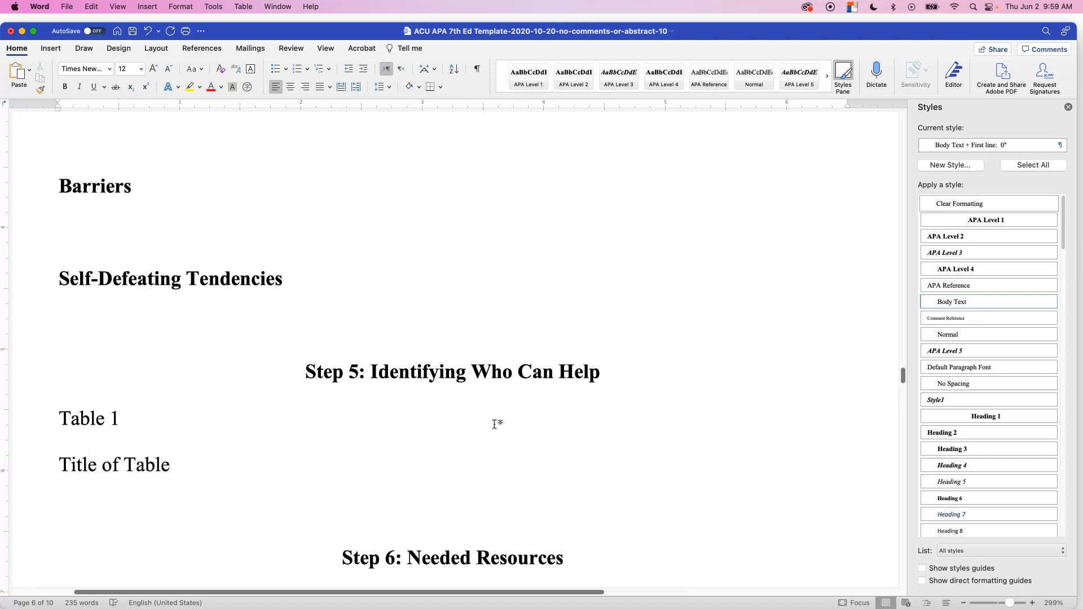
Step: Make the "Table 1" label bold and the "Title of Table" line italic
click(48, 417)
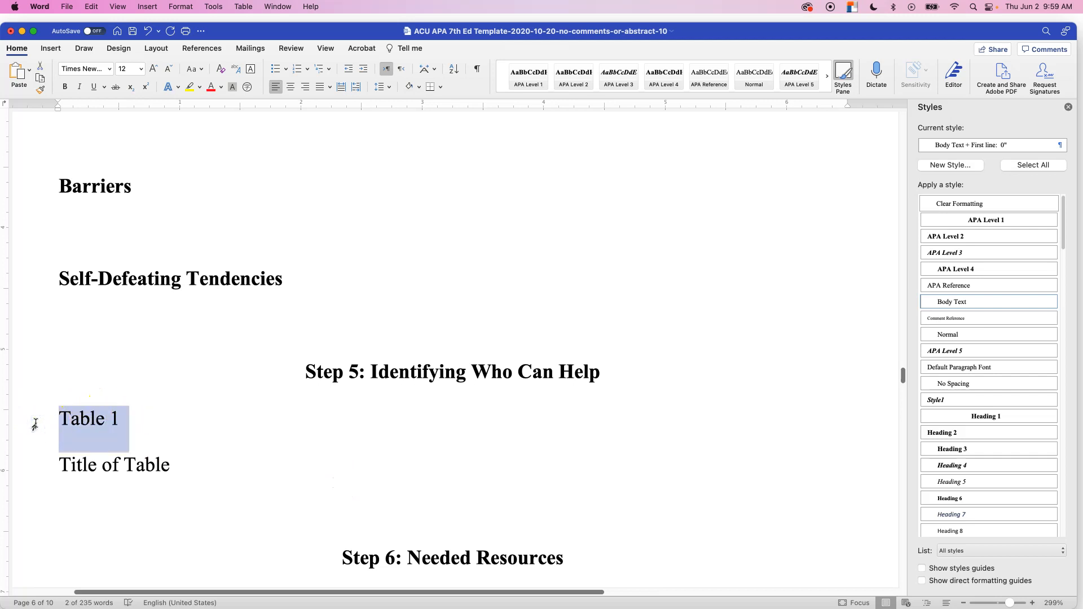
key(cmd+b)
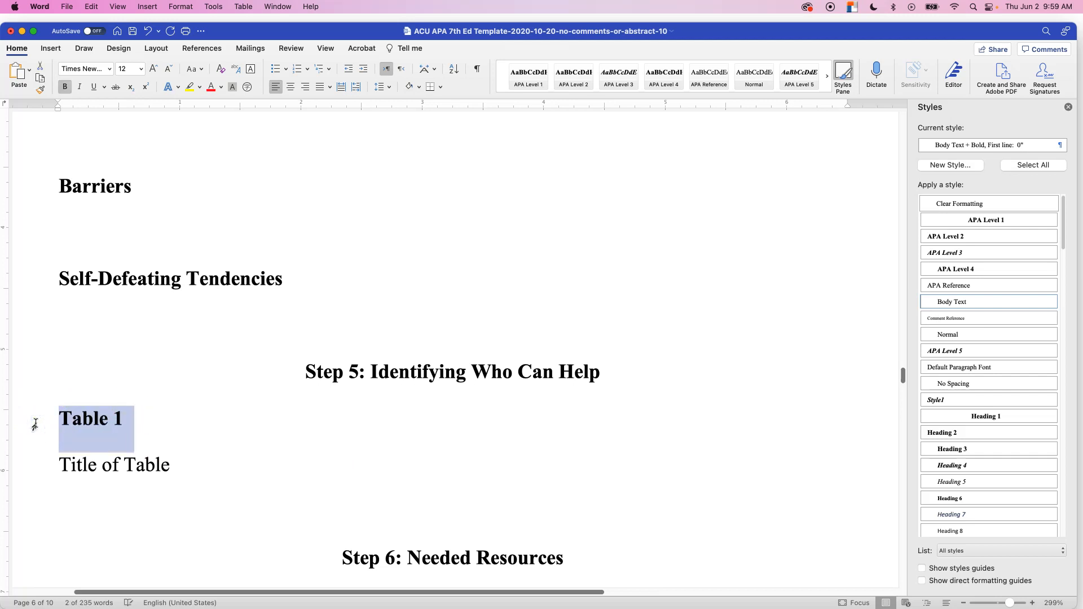
key(Down)
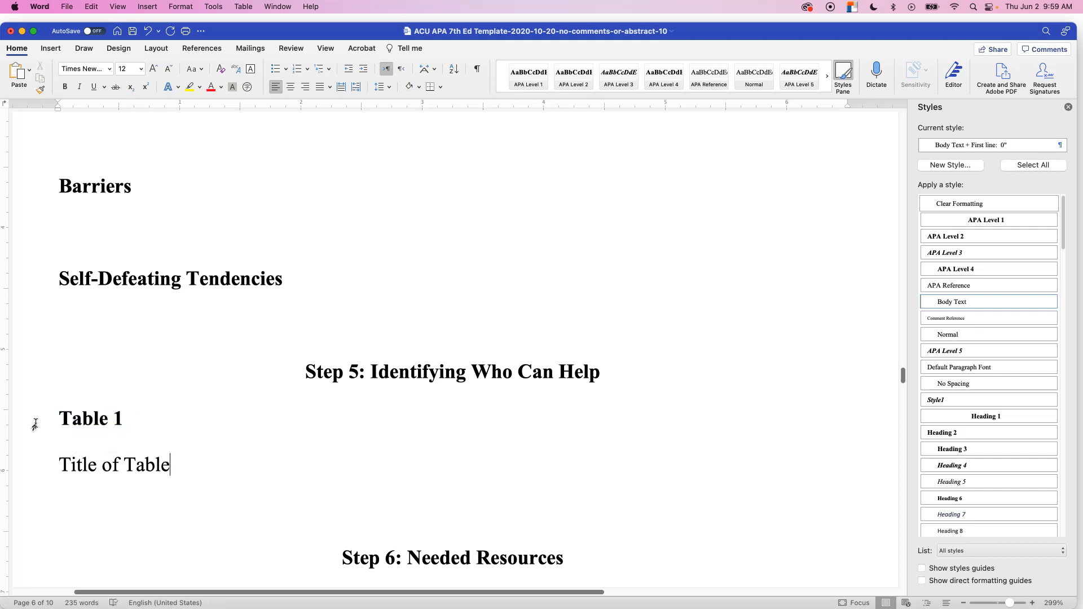
key(cmd+shift+Left)
key(cmd+i)
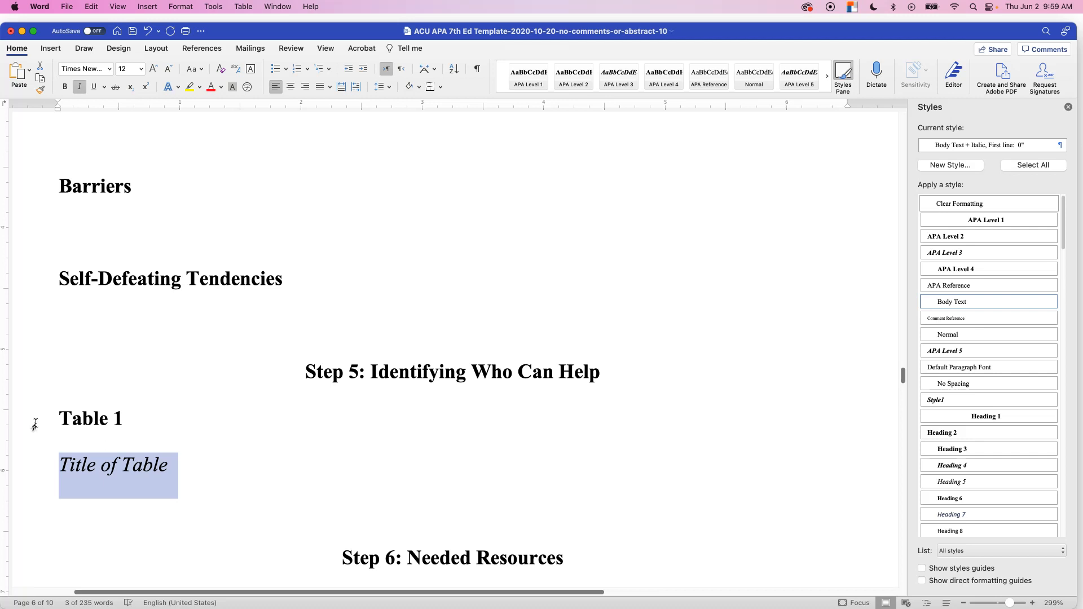
Step: Replace the placeholder title under "Table 1" with "Key Personnel Supplying Help", followed by an empty line
text(Key Personnel )
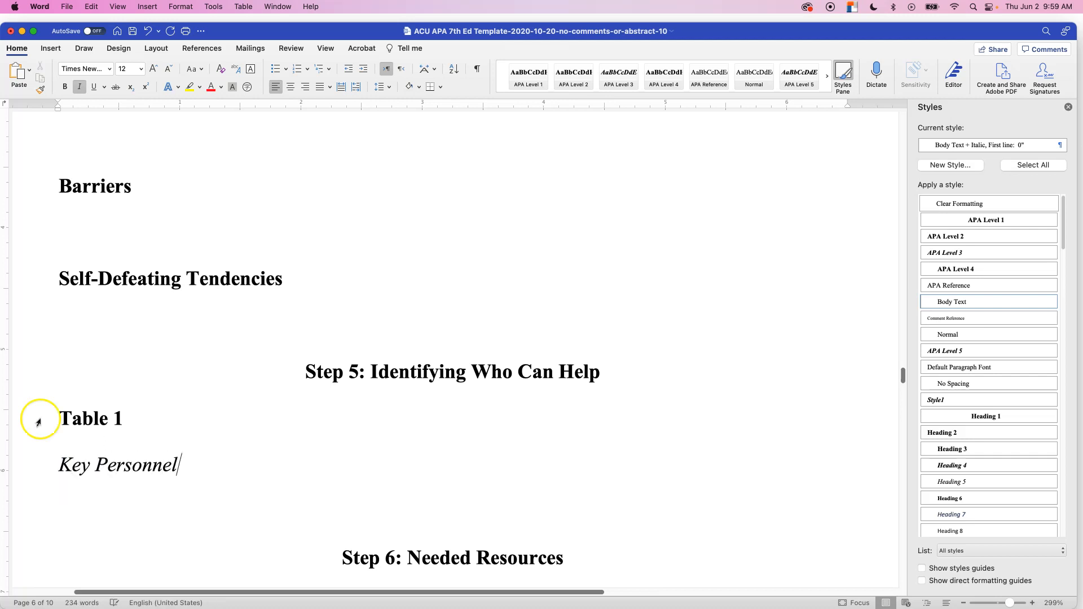
text(Supplying Help)
key(Return)
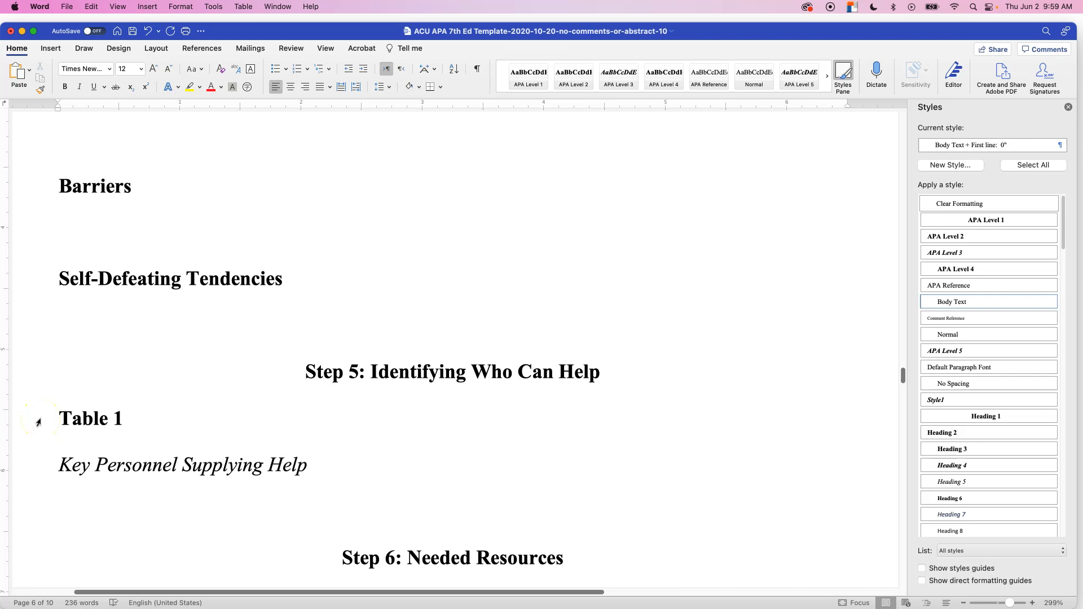
scroll(92, 473, down, 3)
drag(58, 325, 139, 325)
drag(59, 364, 309, 368)
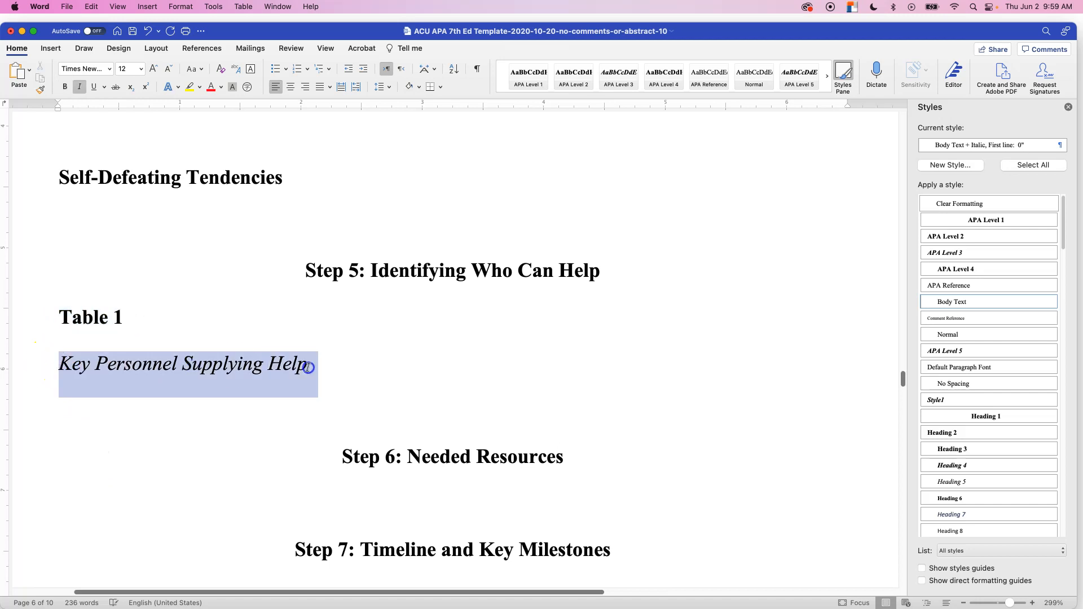
Step: Insert a table with 3 columns and 11 rows on the empty line below the table title
click(167, 406)
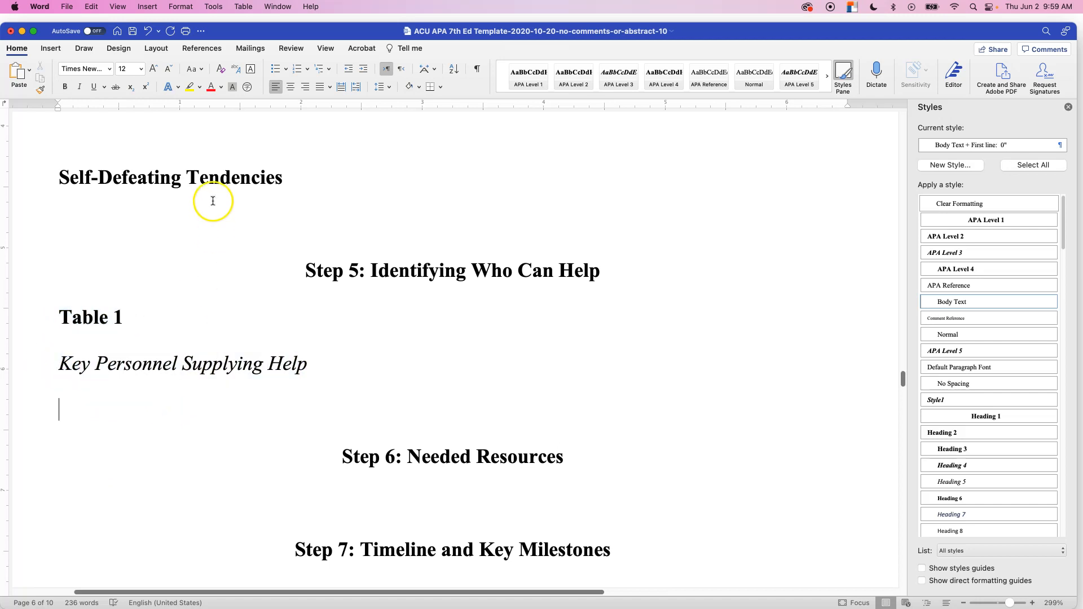
drag(248, 18, 248, 10)
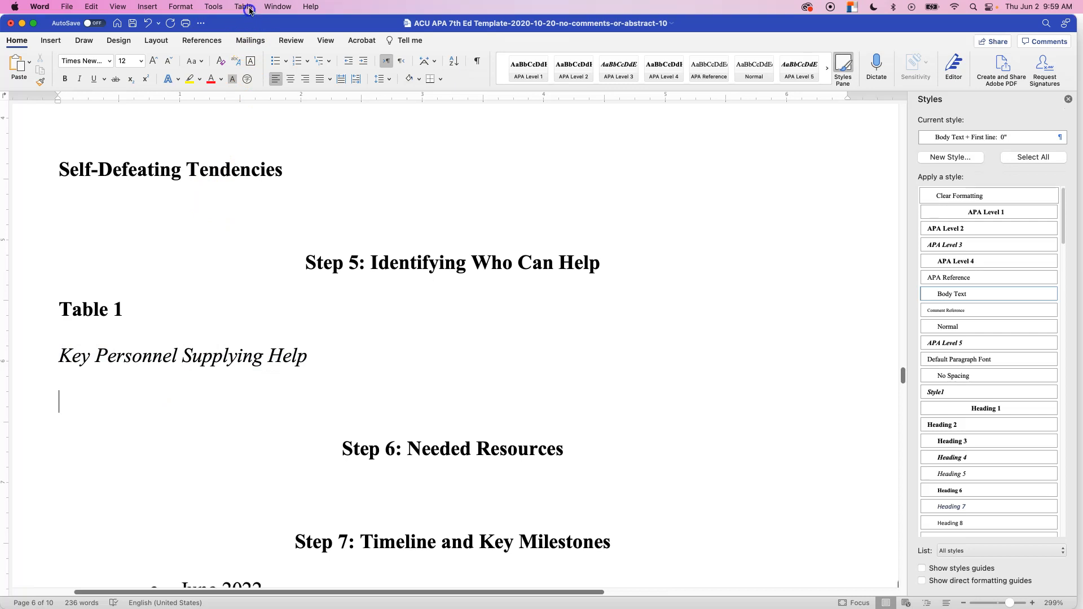
click(244, 7)
mouse_move(251, 43)
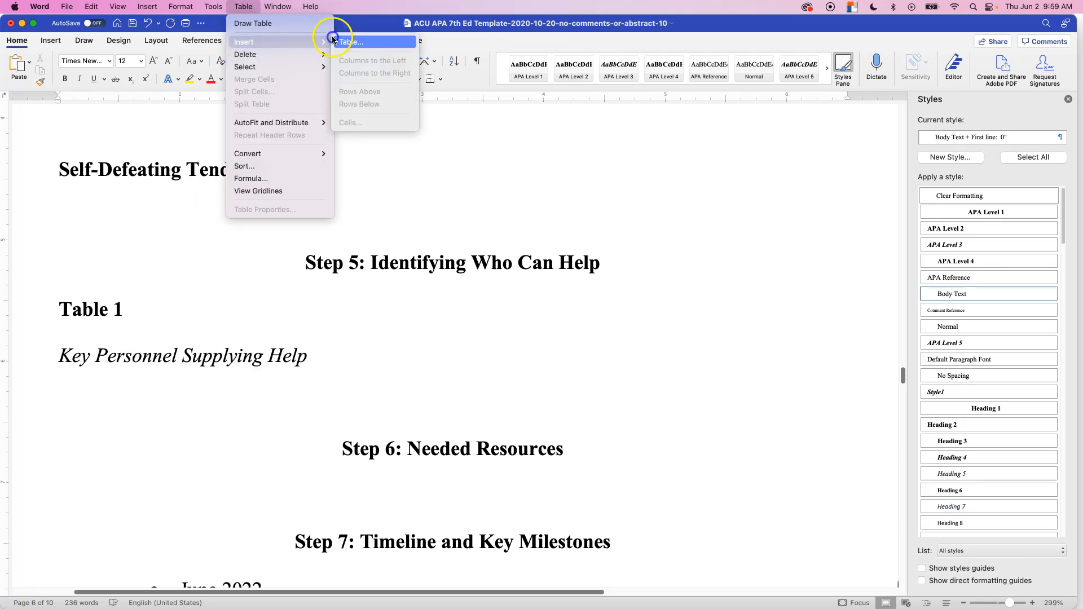
click(358, 37)
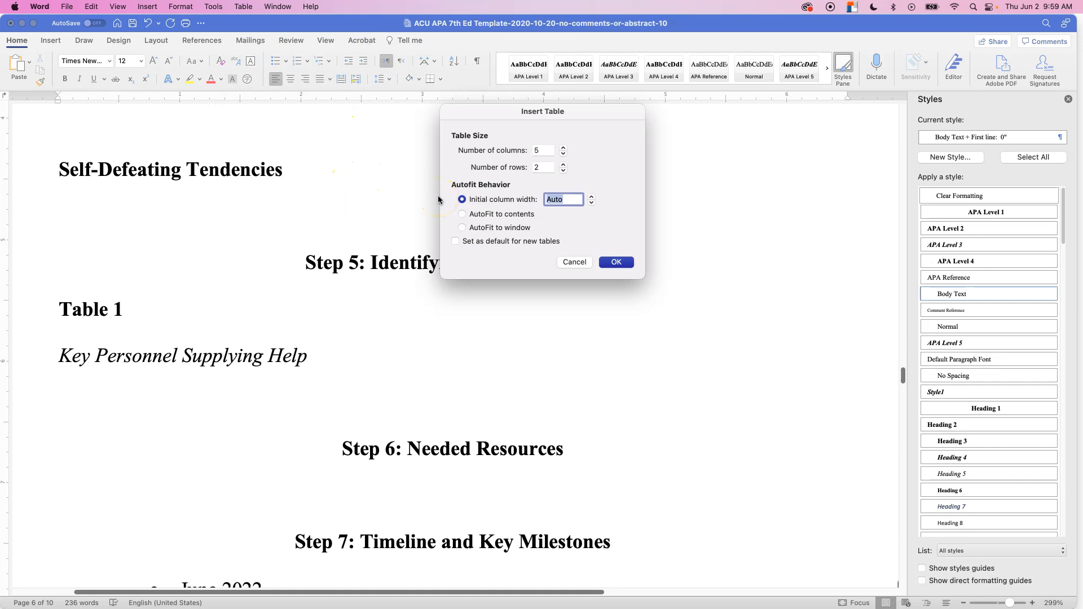
drag(545, 149, 512, 147)
text(3)
key(Tab)
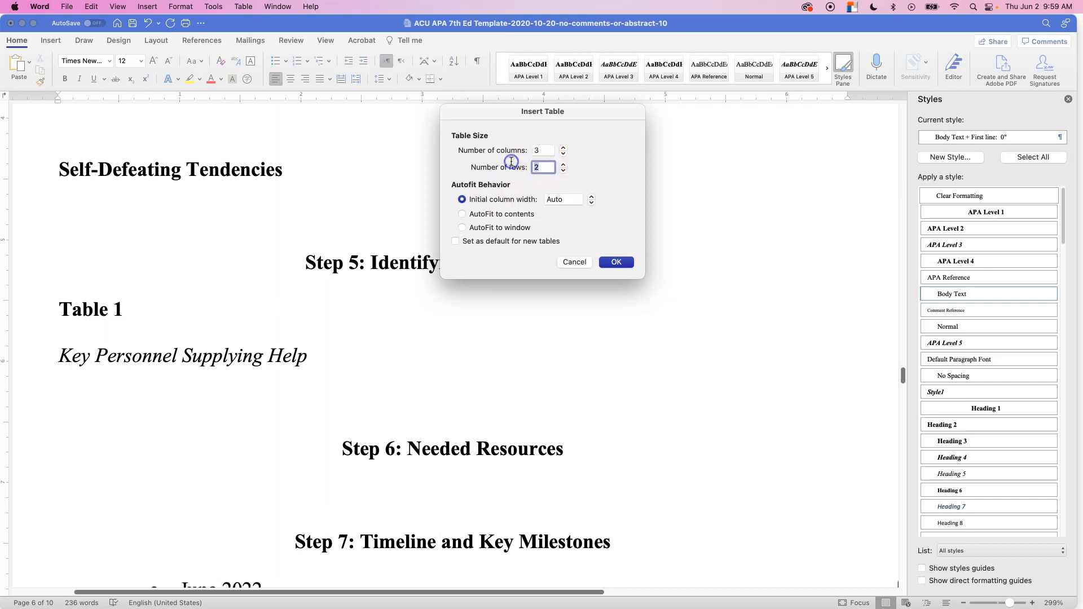
text(11)
key(Return)
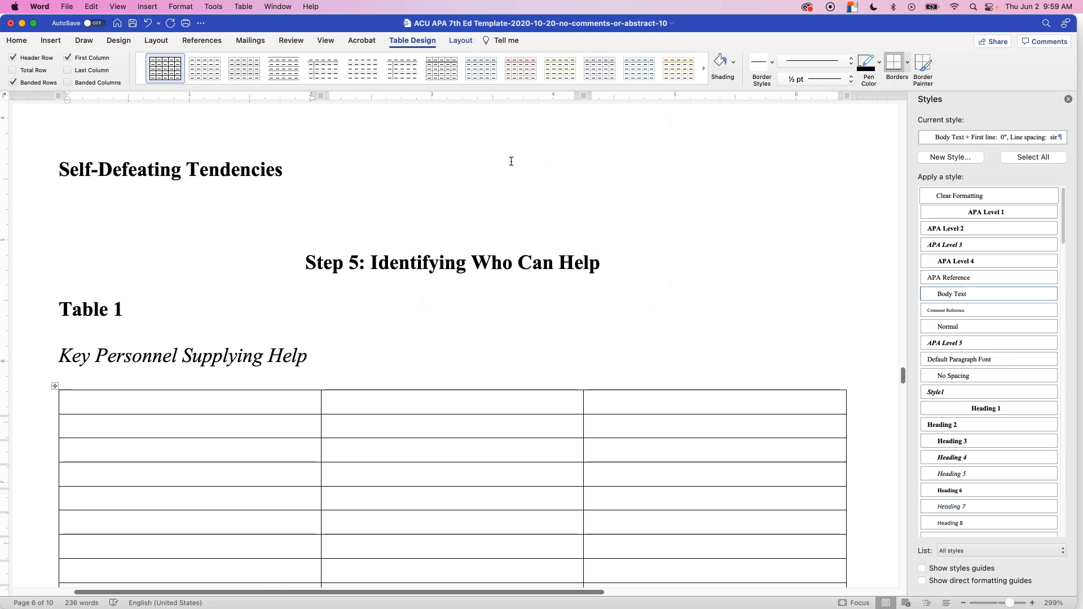
Step: Enter the column headings "Name", "Role" and "Special Skills" in the table's first row
scroll(526, 230, down, 5)
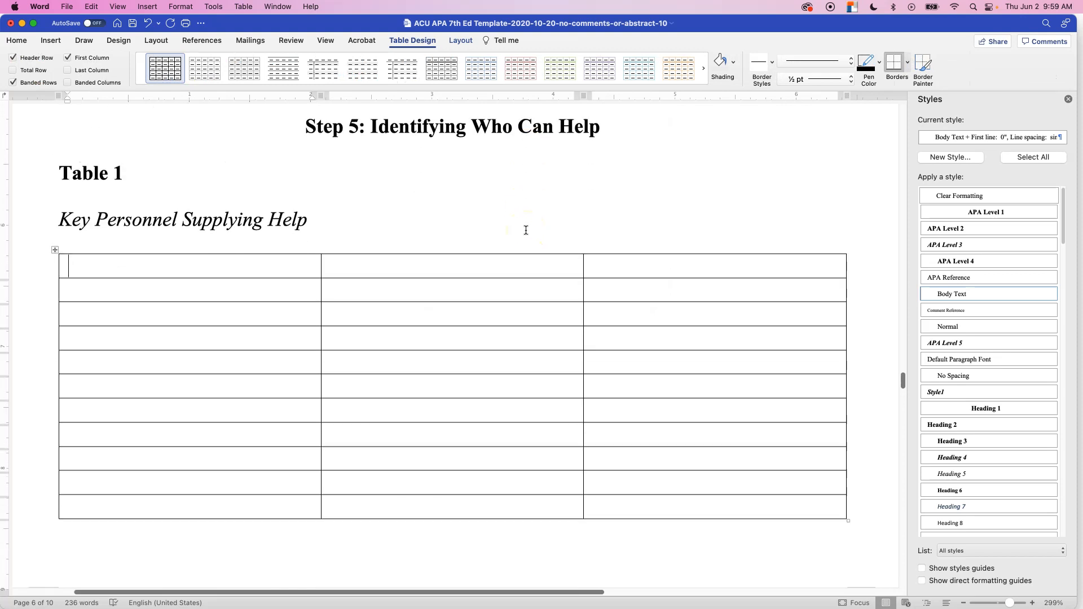
drag(307, 263, 616, 262)
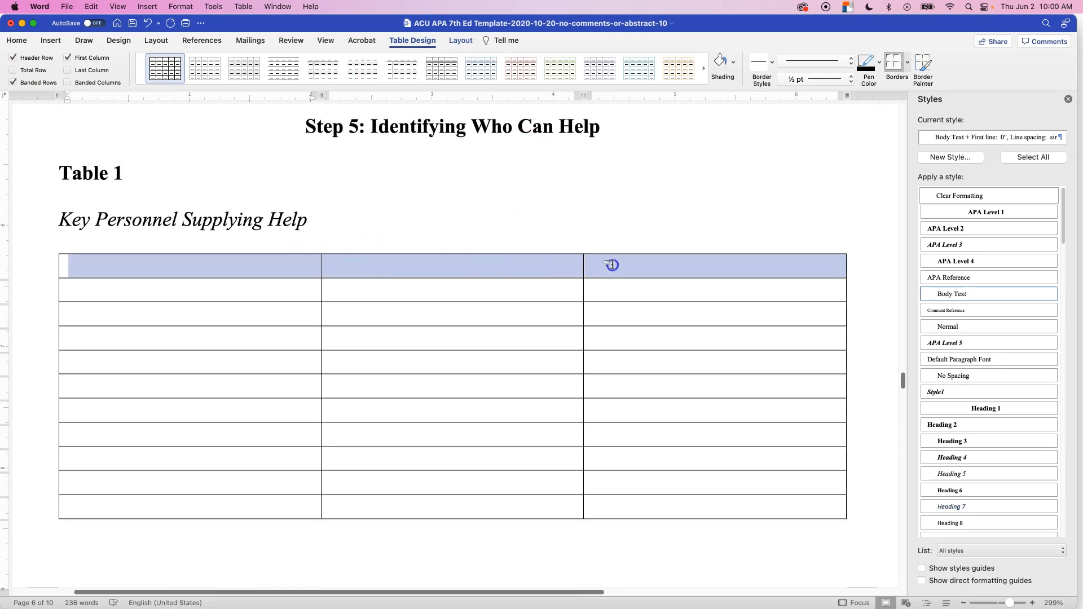
click(287, 262)
text(Name)
key(Tab)
text(Role)
key(Tab)
text(Special Skills)
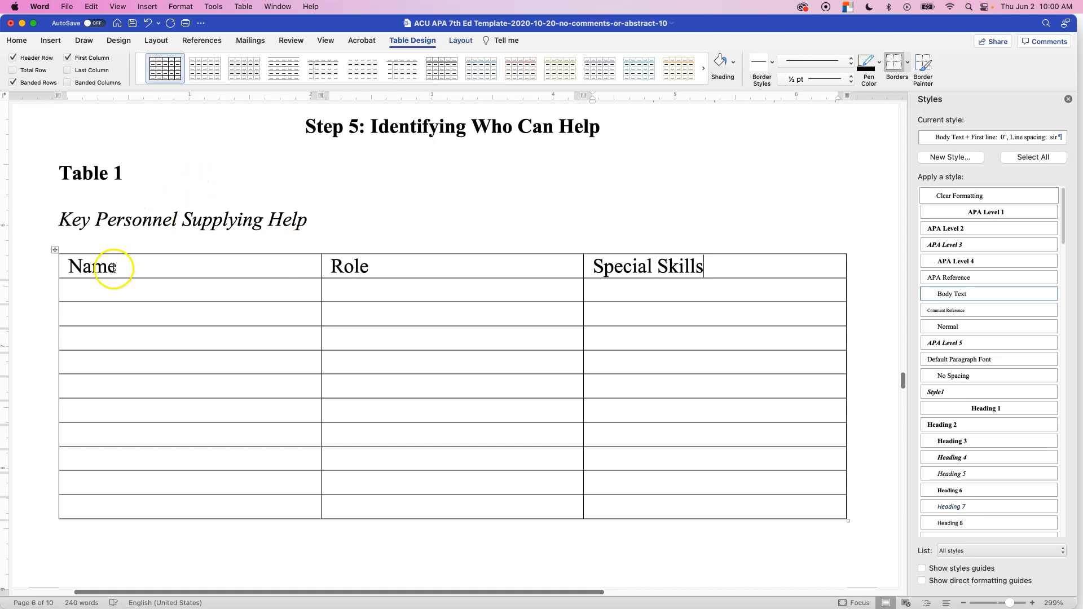
Step: Fill the first five cells under the Name heading with the full names of the key personnel
click(55, 250)
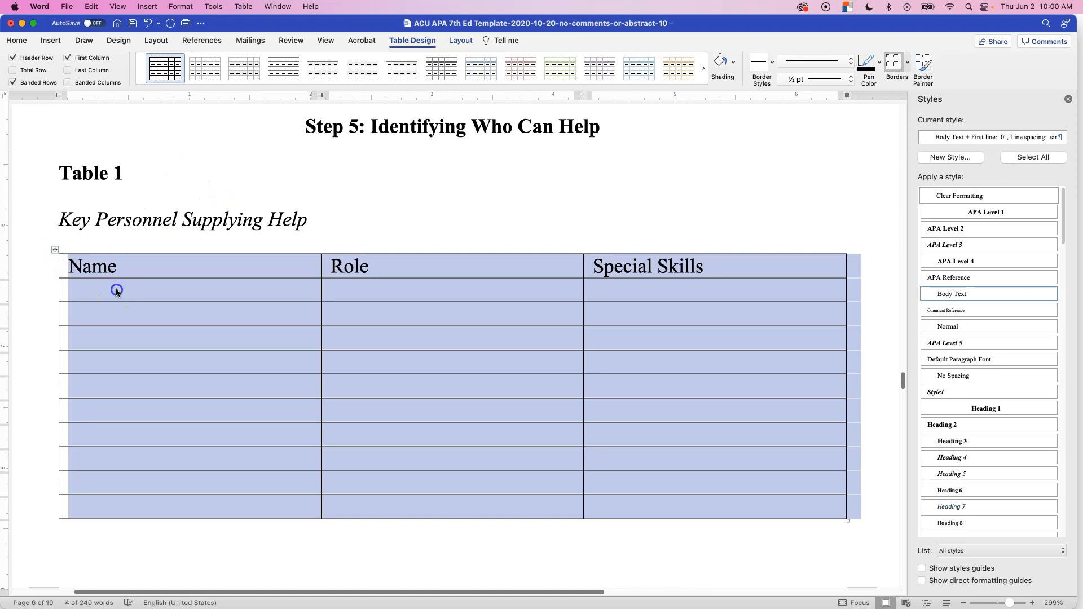
click(116, 291)
text(David Smith)
key(Down)
text(Kim Johnson)
key(Down)
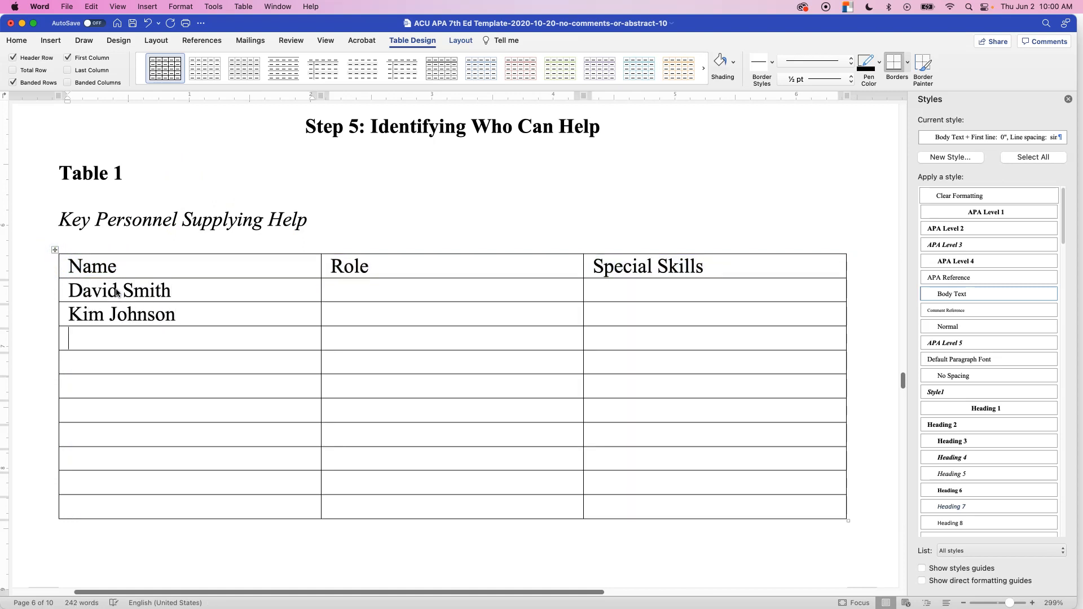
text(Rachel McAgnew)
key(Down)
text(Soren Cedrikson)
key(Down)
click(118, 285)
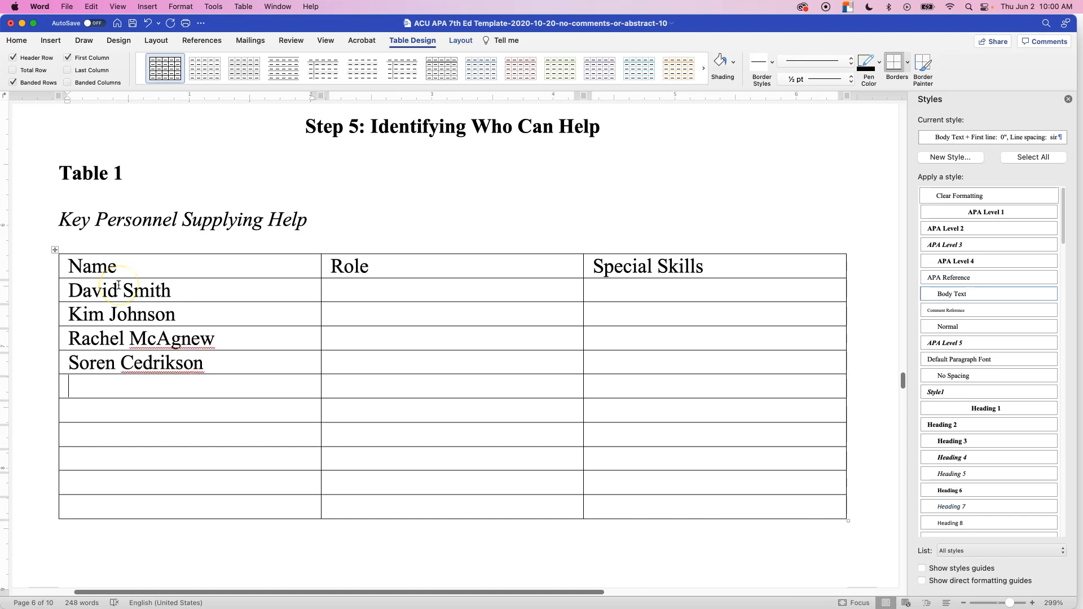
text(Miala Hendricks)
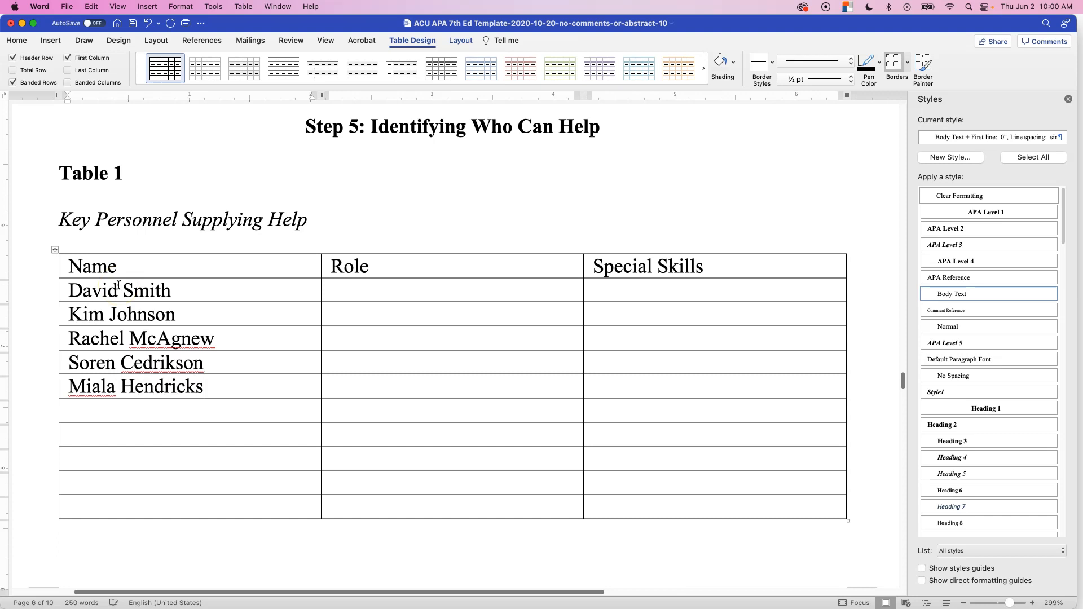
Step: Enter the full names of five more people in the remaining cells of the Name column
key(Down)
text(Angela Anderson)
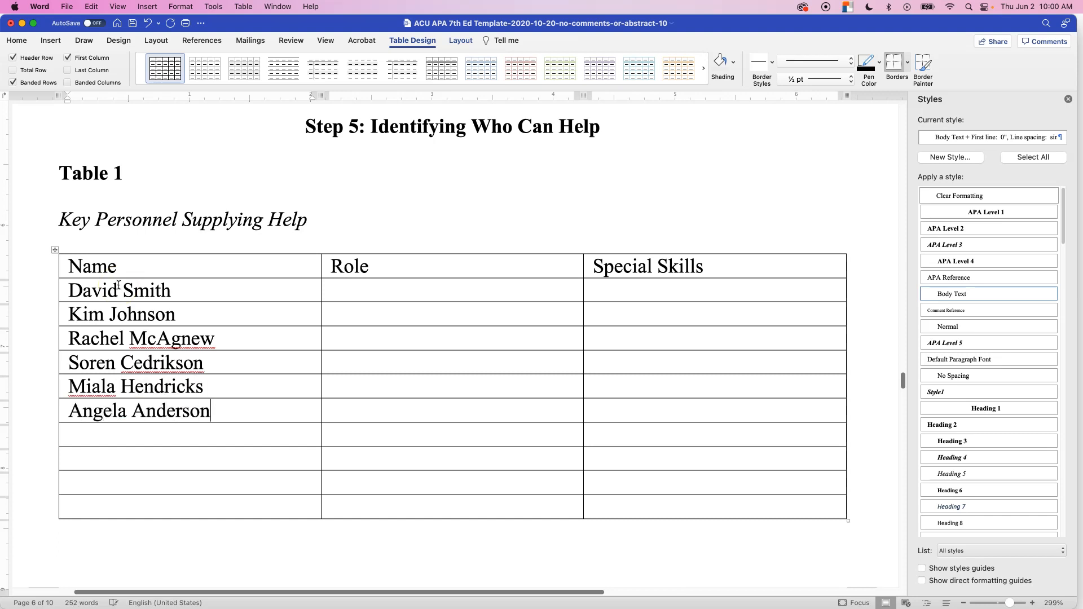
key(Down)
text(Kimberly Farmer)
key(Down)
text(John Johnson)
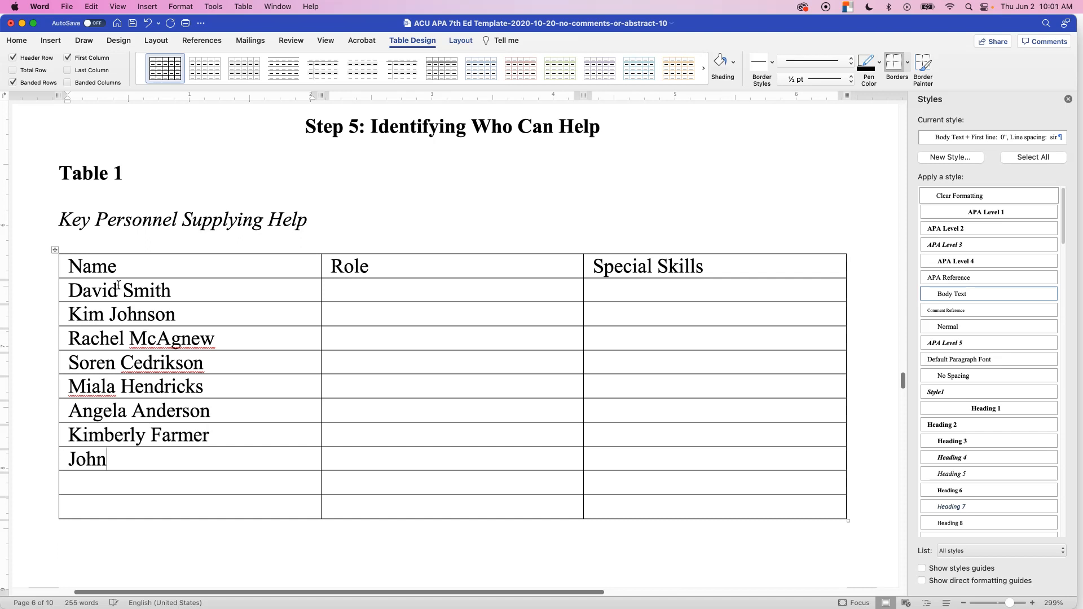
key(Down)
text(Angela)
key(BackSpace)
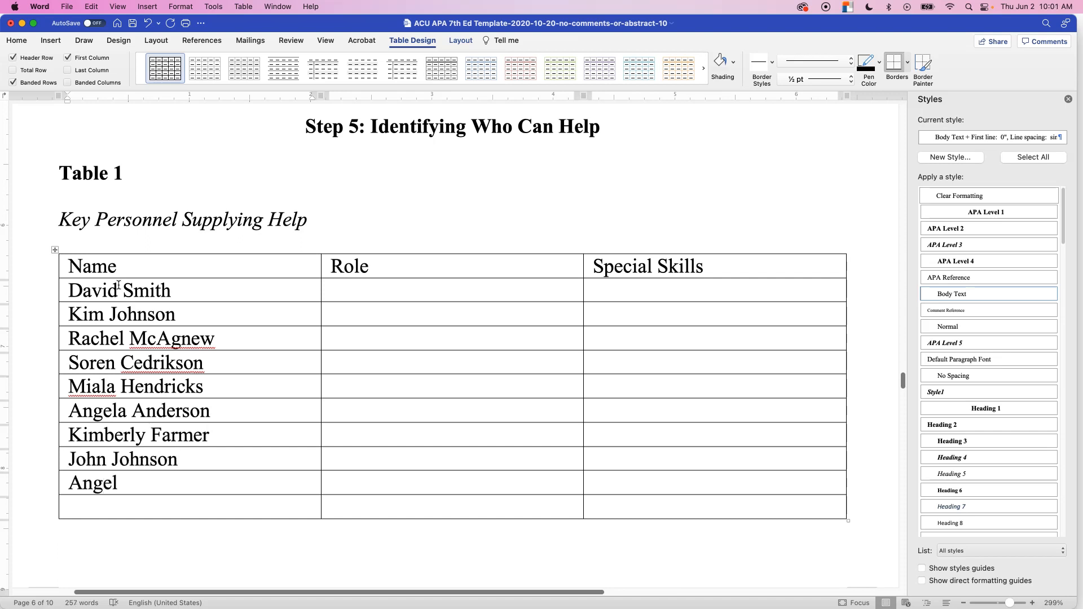
text(Mendez)
key(Down)
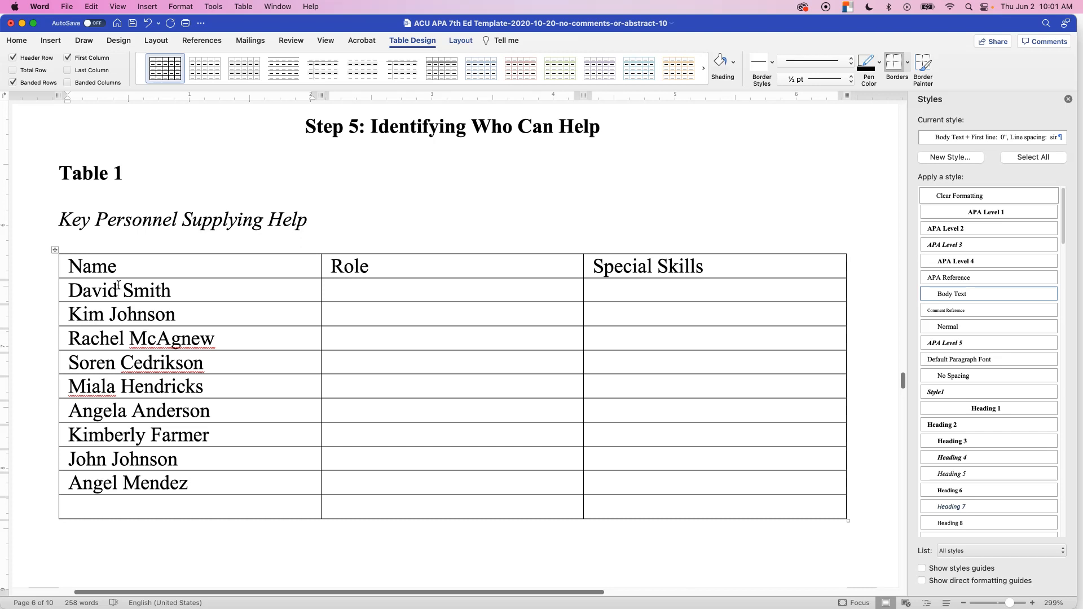
text(Midori Takahashi)
click(126, 279)
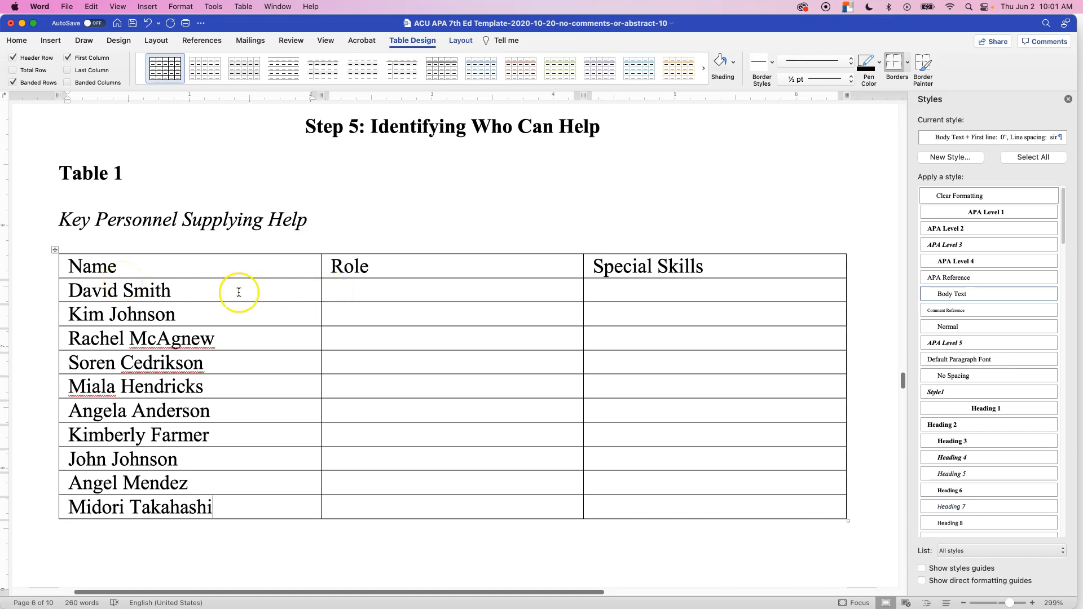
drag(109, 285, 230, 498)
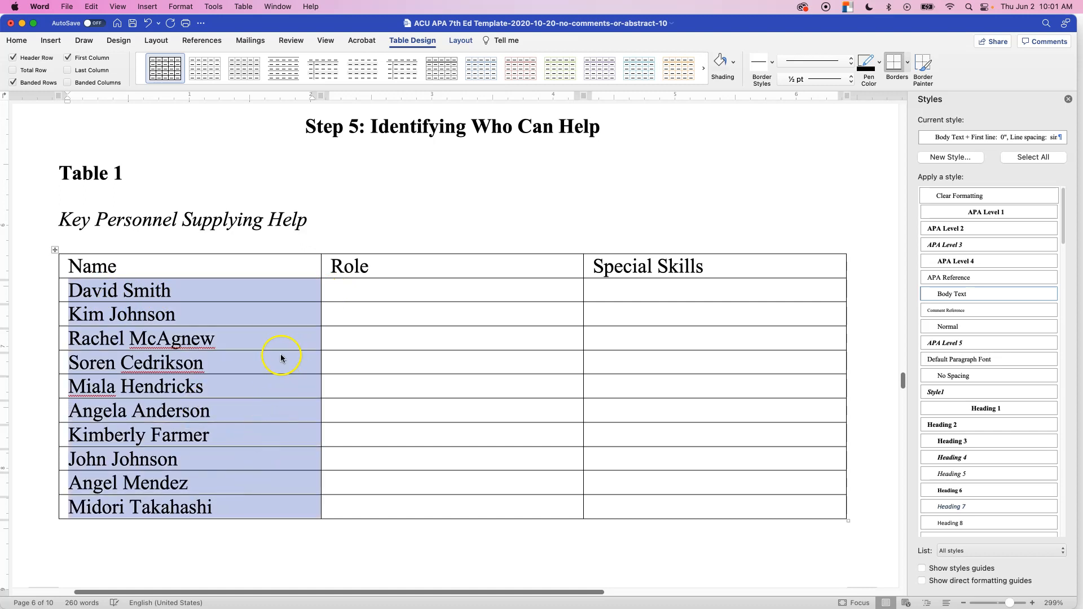
click(135, 292)
drag(136, 293, 241, 496)
click(377, 313)
Step: Enter "Administrator" as the role of the first person and copy it to the next three people in the Role column
click(379, 295)
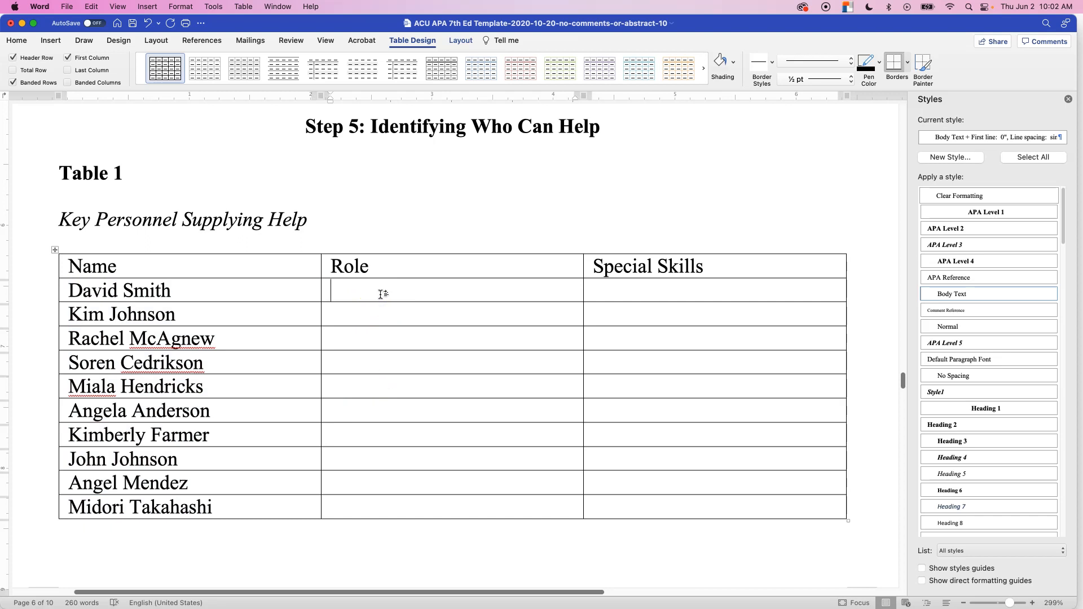
text(Administrator)
key(Tab)
key(shift+Tab)
key(super+c)
key(Down)
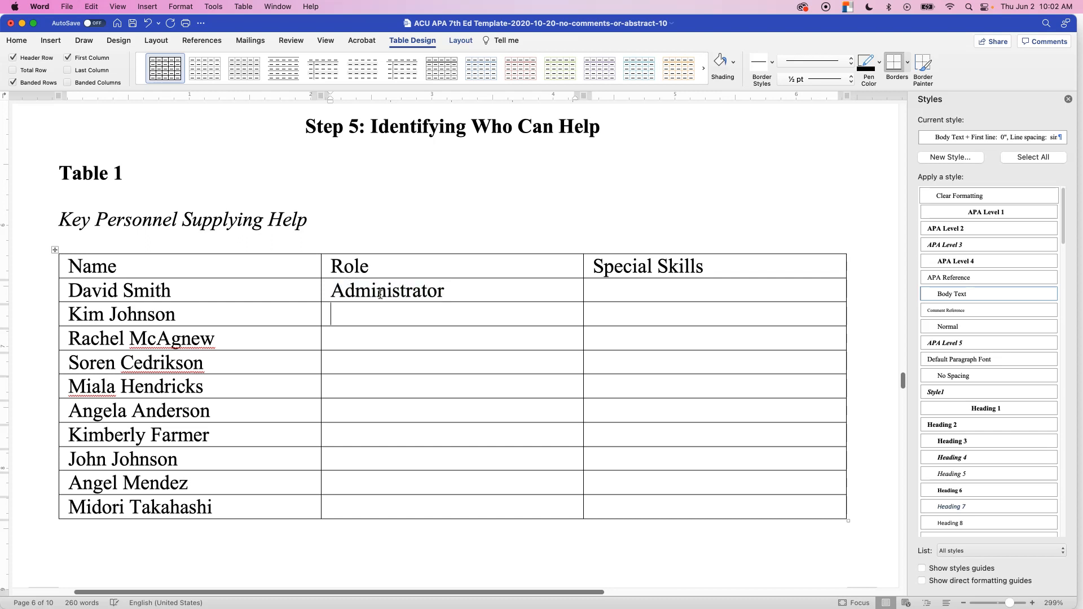
key(super+v)
key(Down)
key(super+v)
key(Down)
key(super+v)
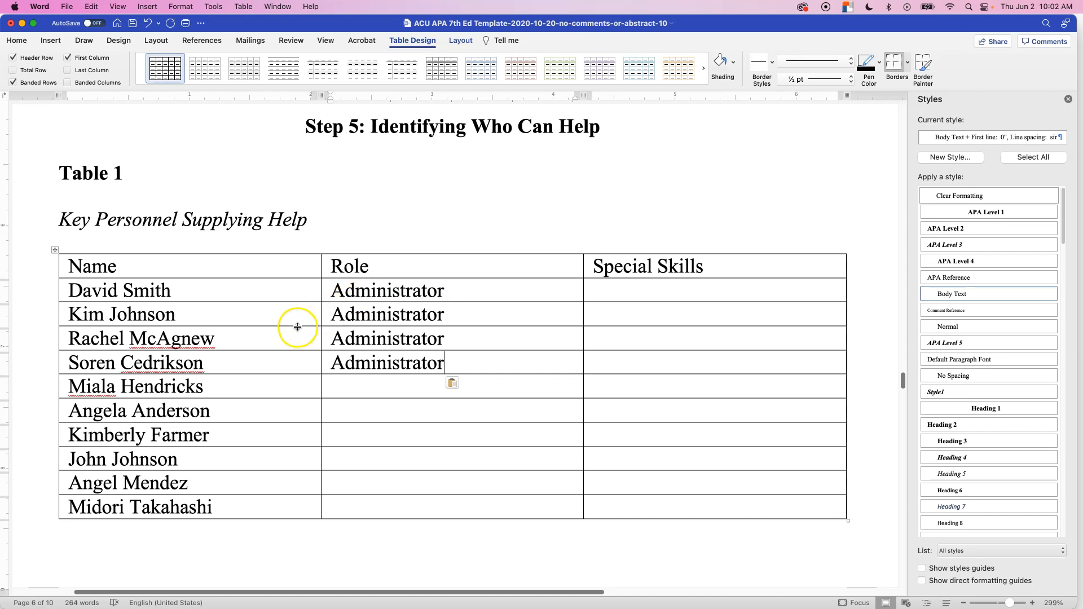
Step: Park the fourth name, followed by the second and third, in the empty Role cells beside the fifth to seventh people
drag(222, 358, 104, 293)
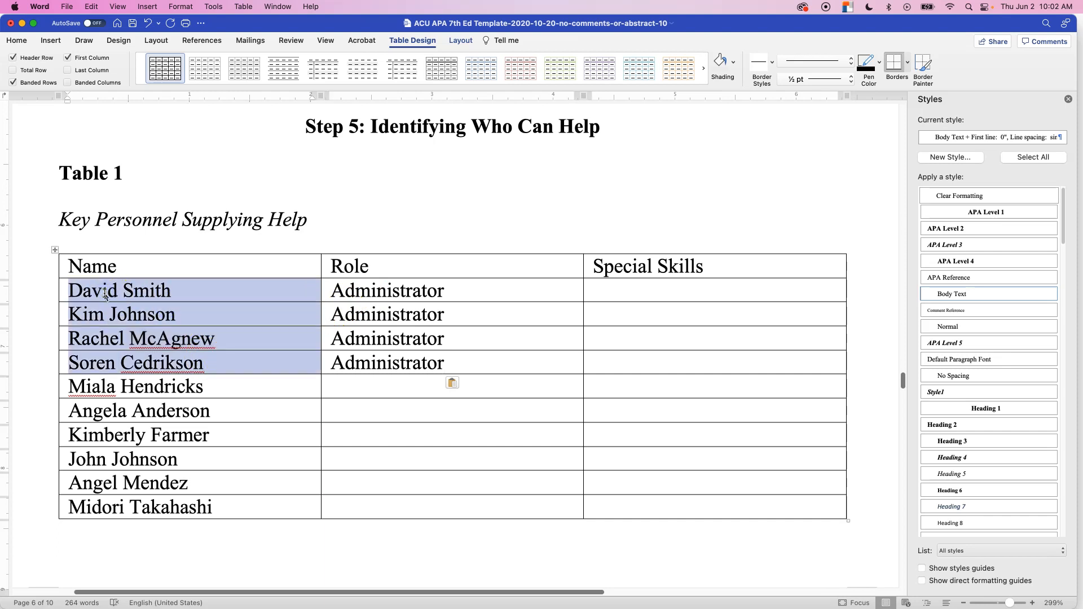
click(211, 359)
drag(212, 359, 79, 363)
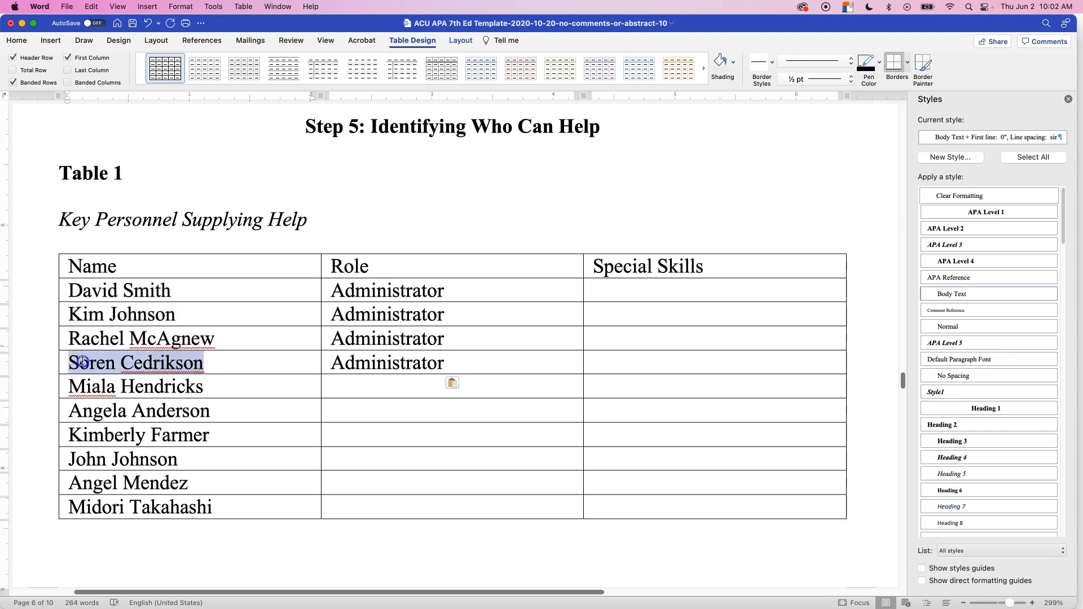
drag(327, 381, 327, 382)
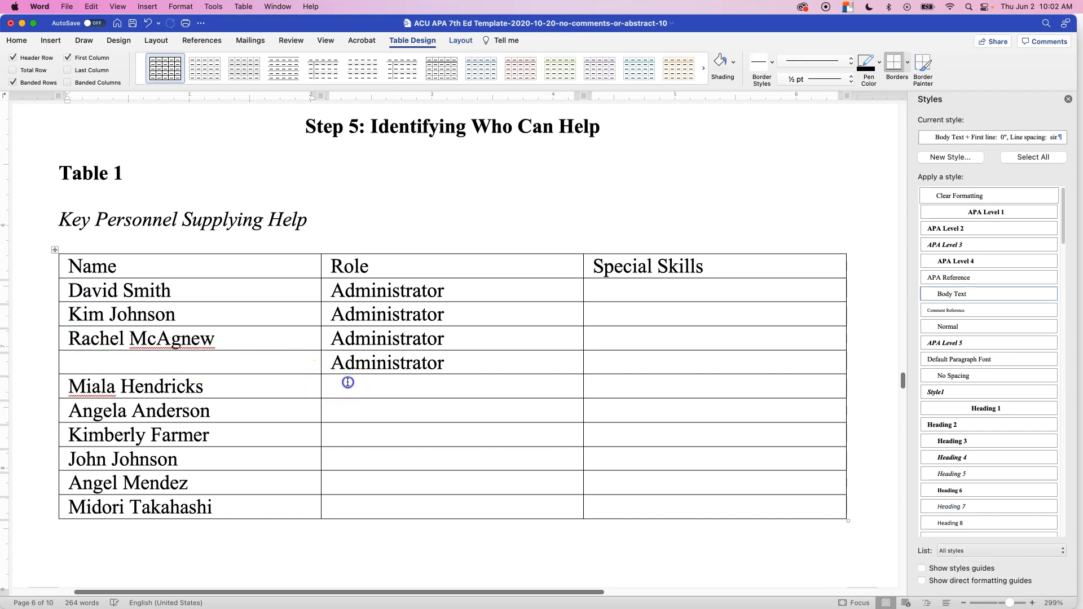
click(219, 342)
drag(218, 342, 92, 343)
key(super+x)
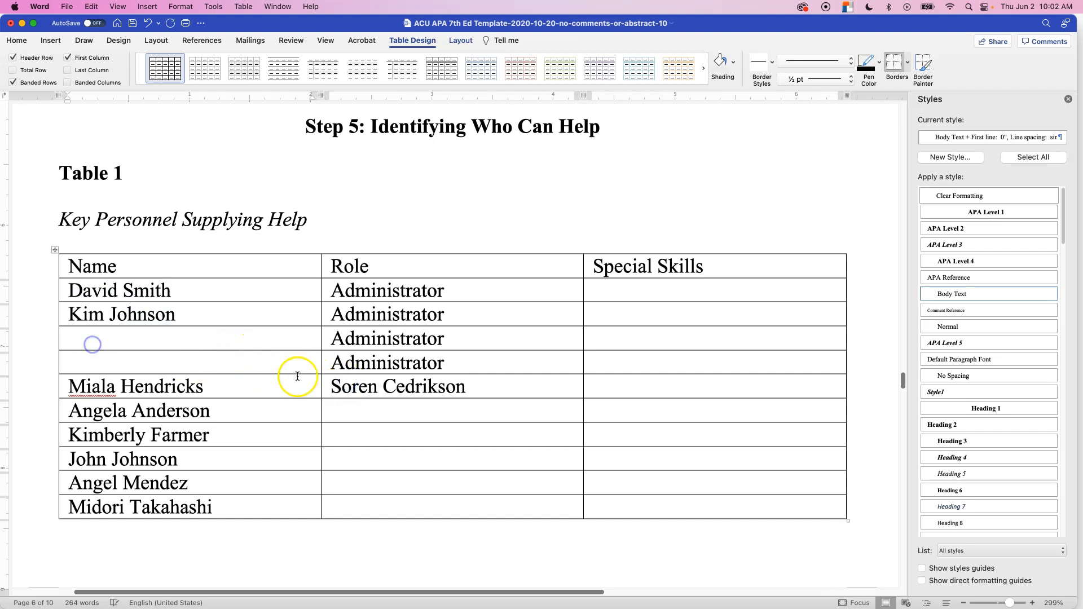
key(super+z)
shift+click(72, 312)
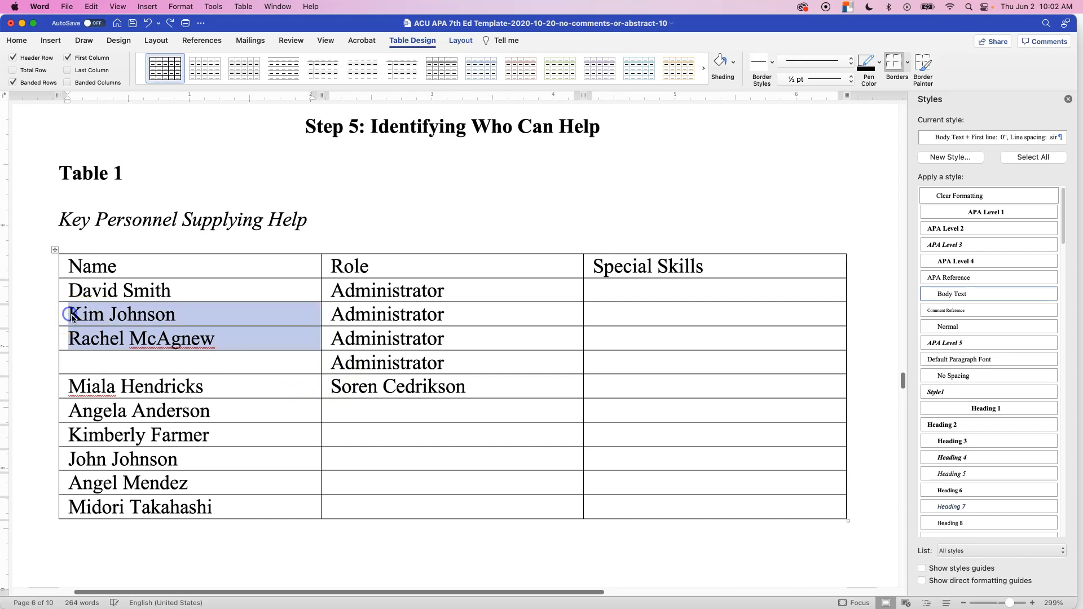
key(super+x)
click(341, 406)
key(super+v)
Step: Move the first administrator's name to the empty Name cell of the fourth administrator row
drag(187, 280, 81, 293)
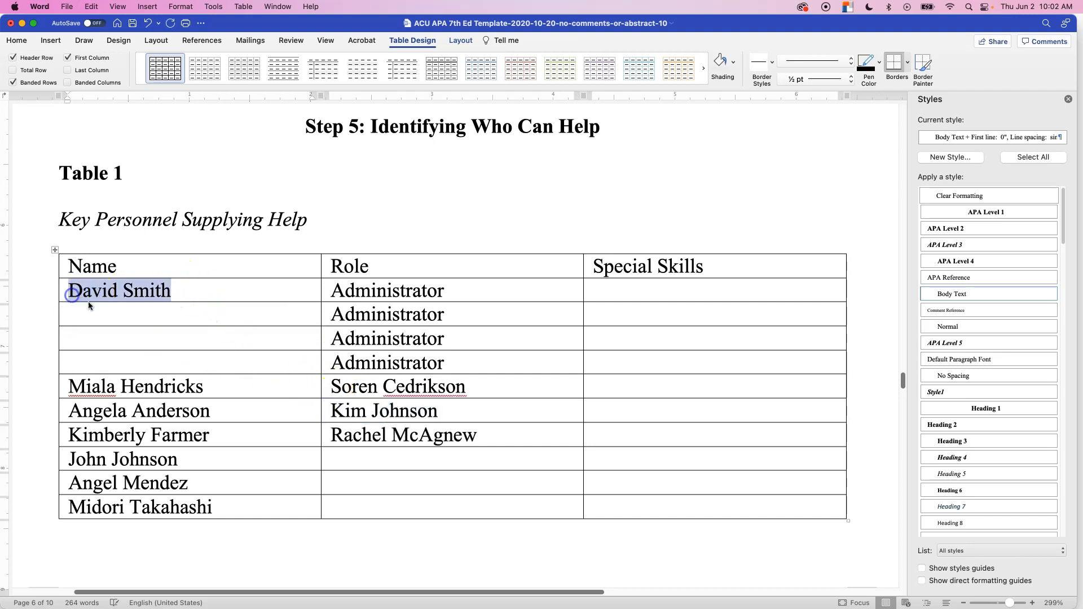
key(super+x)
click(115, 358)
key(super+v)
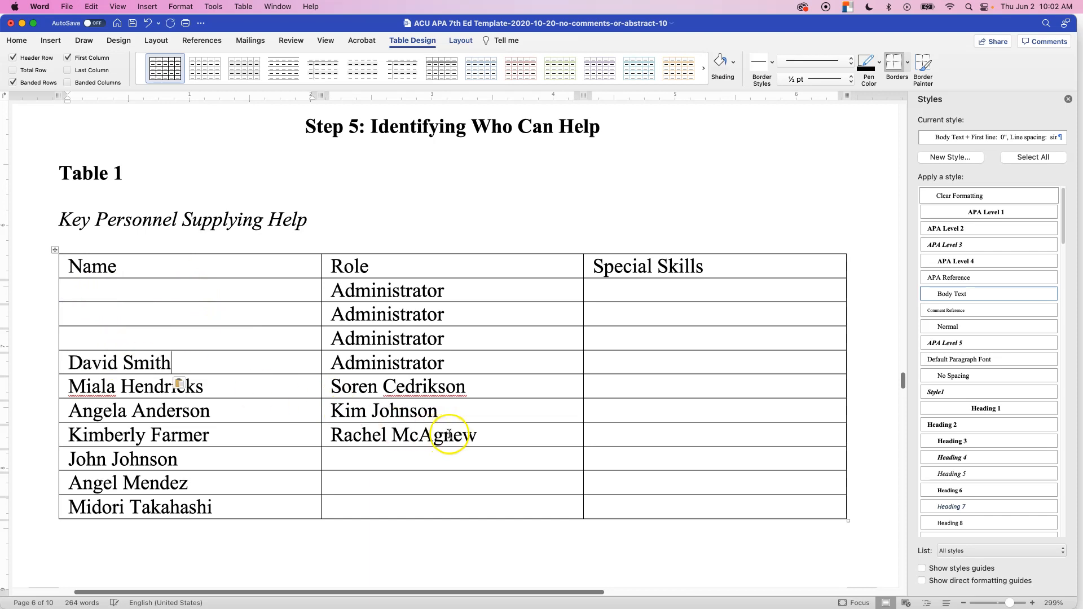
Step: Move the three parked names from the Role column into the first three Name cells, ordering the administrators alphabetically by surname
drag(481, 436, 333, 384)
key(super+x)
click(138, 286)
key(super+v)
double_click(176, 301)
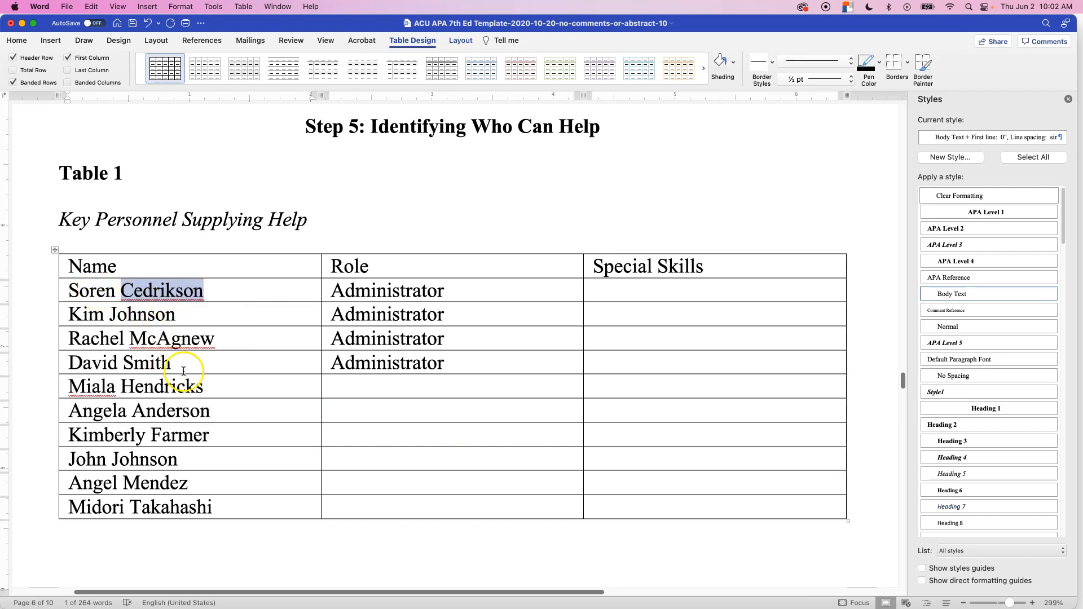
Step: Enter "Helper" as the role of the fifth person and "Teacher" as the role of the sixth
click(356, 391)
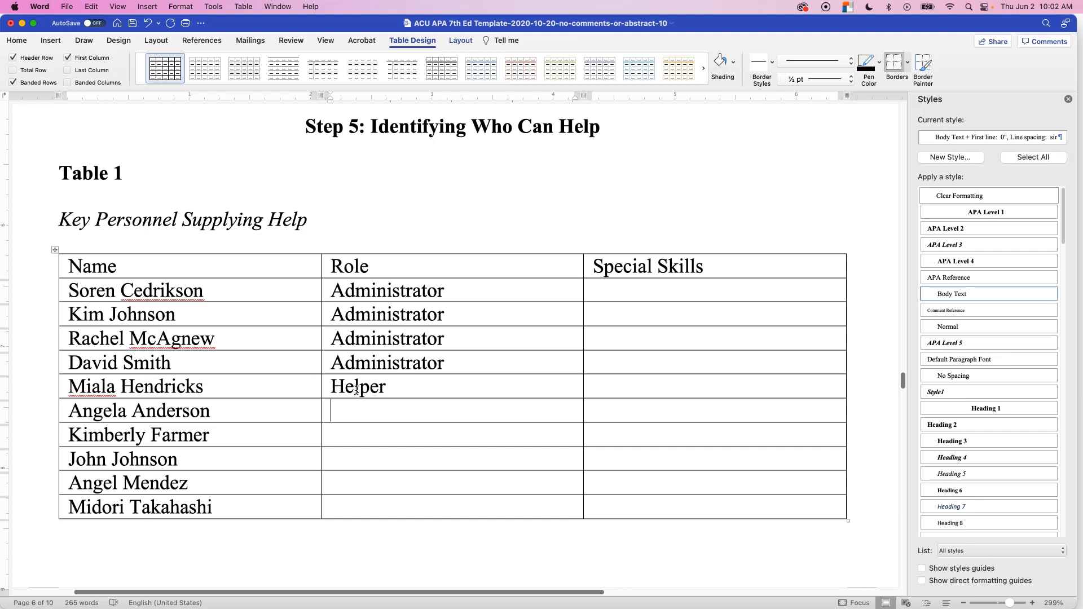
key(Down)
text(Manufa)
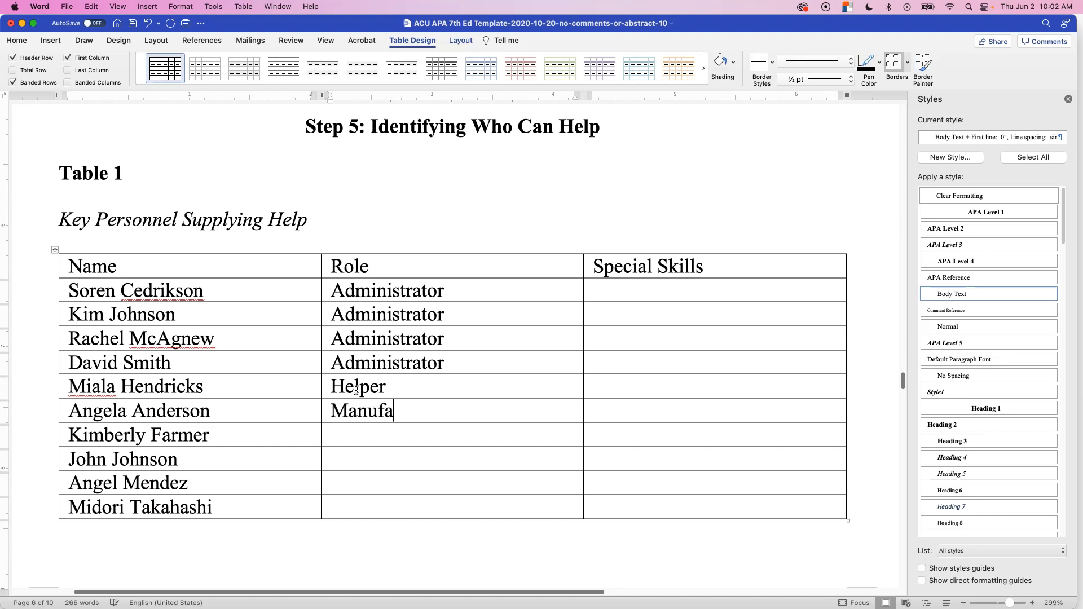
key(BackSpace)
key(BackSpace)
key(BackSpace)
key(BackSpace)
key(BackSpace)
key(BackSpace)
text(Teacher)
key(alt+shift+Left)
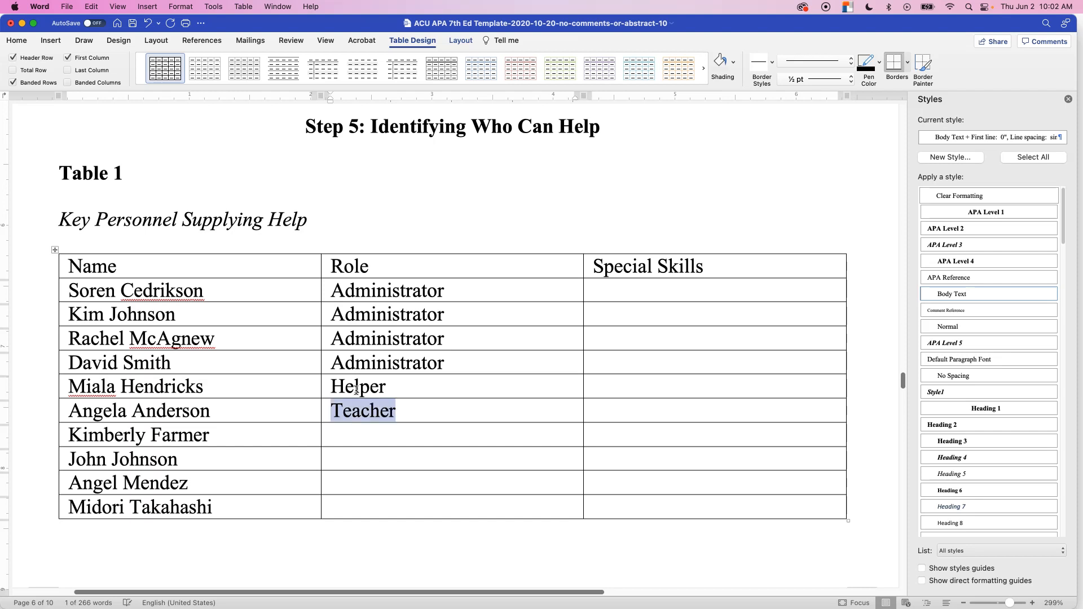
Step: Copy "Teacher" into the Role cells of the seventh, eighth and ninth people
key(Down)
key(super+v)
key(Down)
key(super+v)
key(Down)
key(super+v)
key(Down)
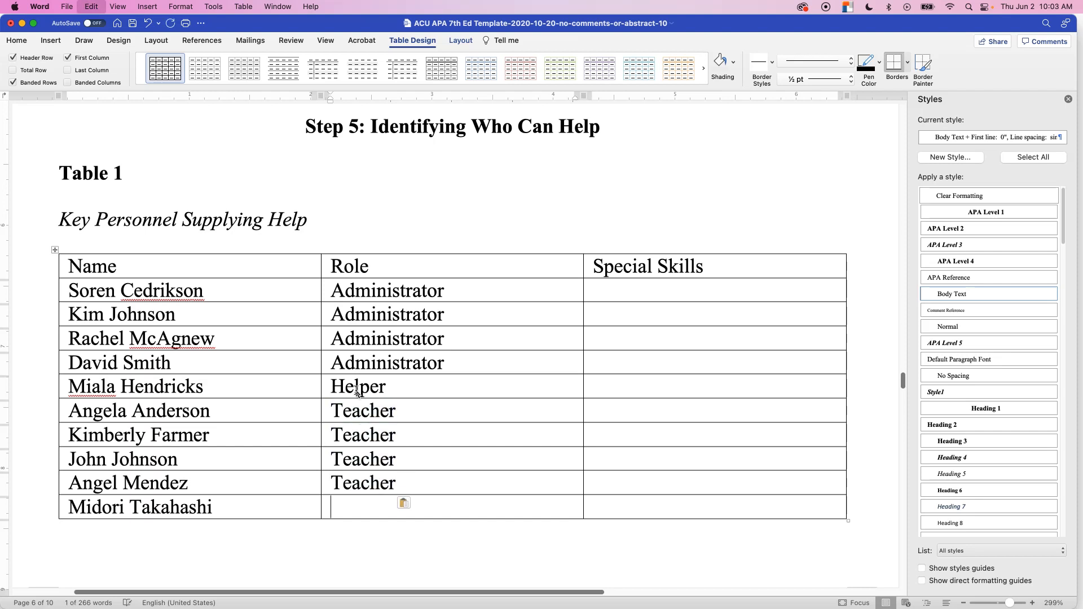
Step: Enter "Teacher-Implementer" as the last person's role and copy it over the four Role cells above
key(super+v)
text(-Implementer)
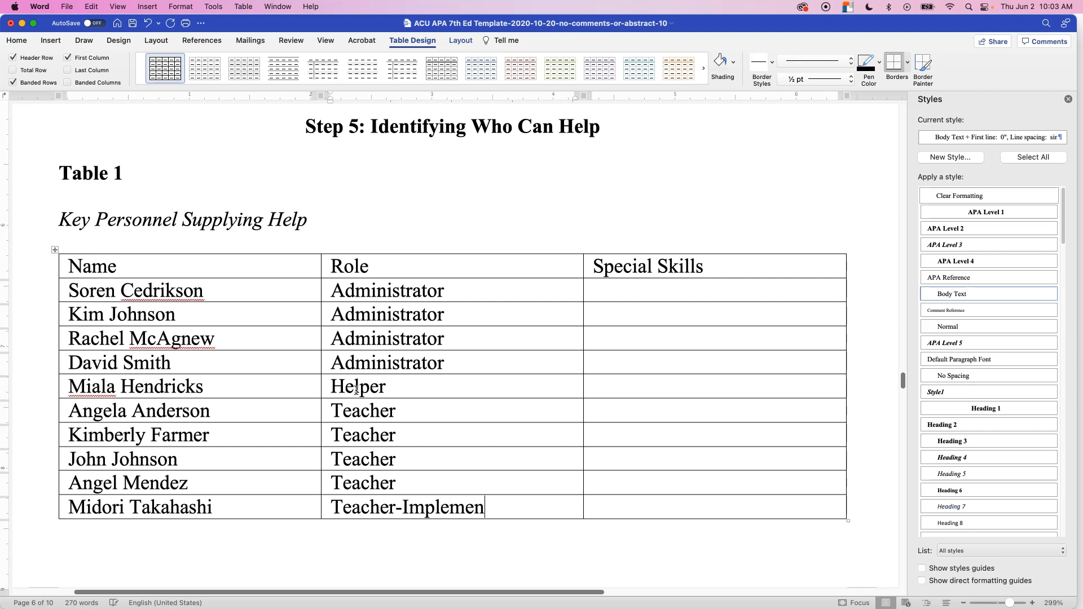
key(super+shift+Left)
key(Up)
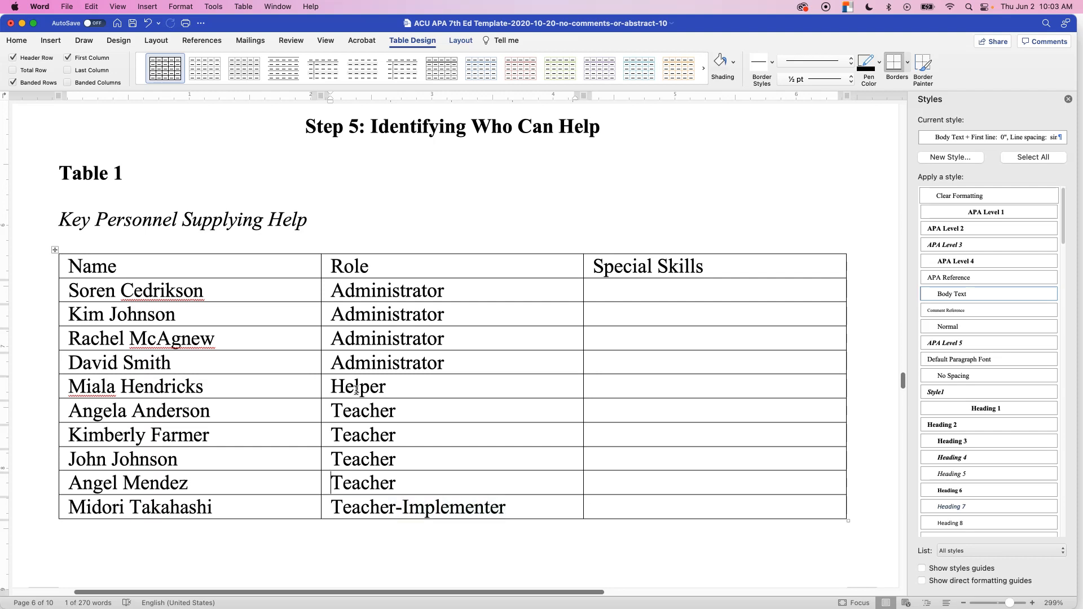
key(shift+Up)
key(shift+Up)
key(shift+Up)
key(super+v)
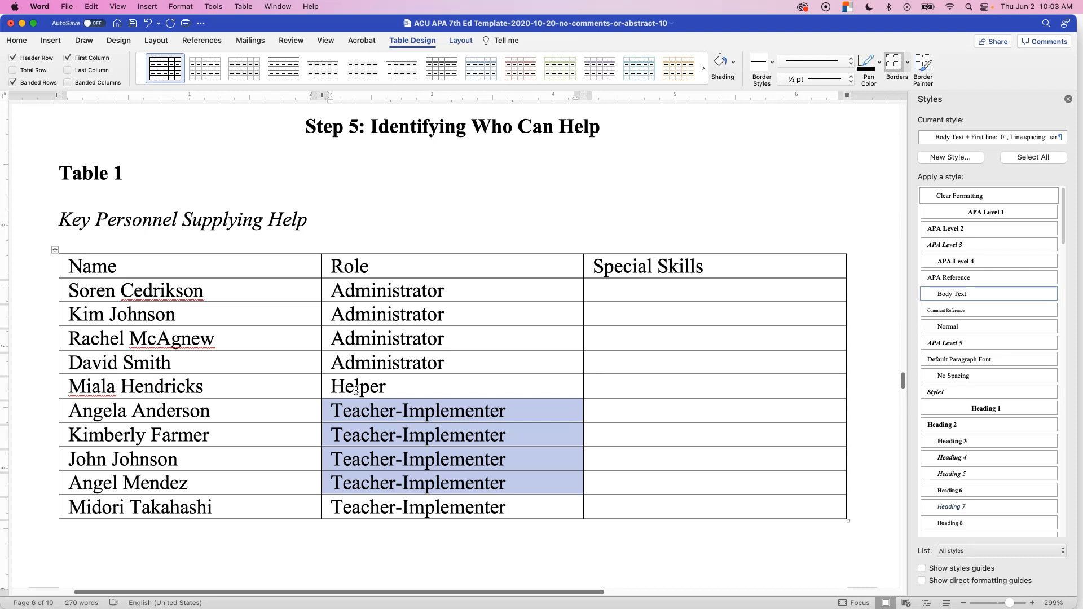
Step: Enter "Organizer" as the special skill of the first administrator and copy the word
click(614, 288)
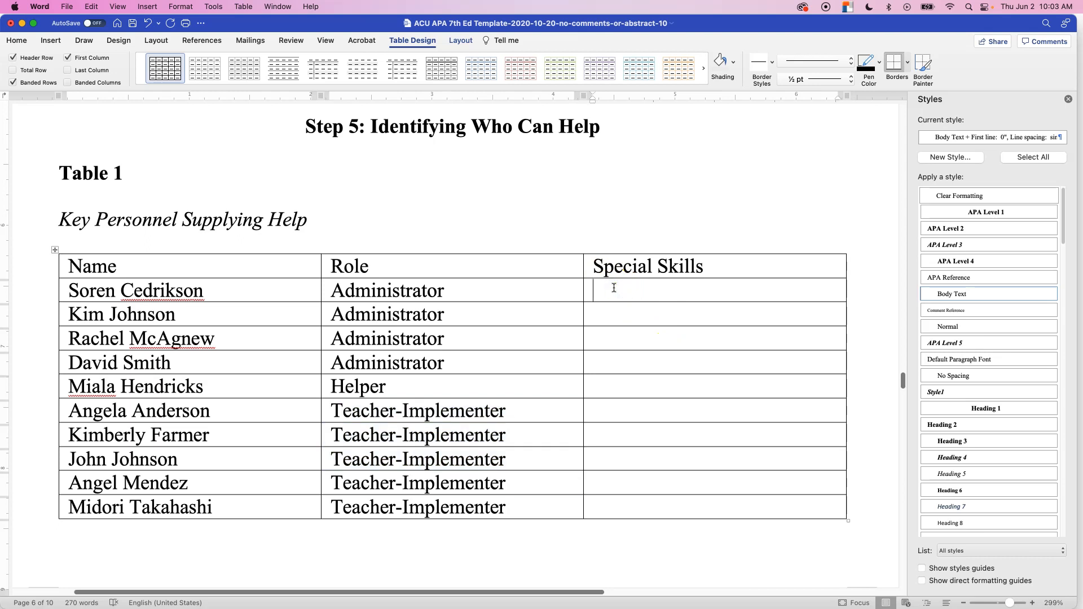
text(Organized)
key(BackSpace)
text(r)
double_click(614, 289)
key(super+c)
Step: Paste "Organizer" into the Special Skills cells of the other three administrators
key(Down)
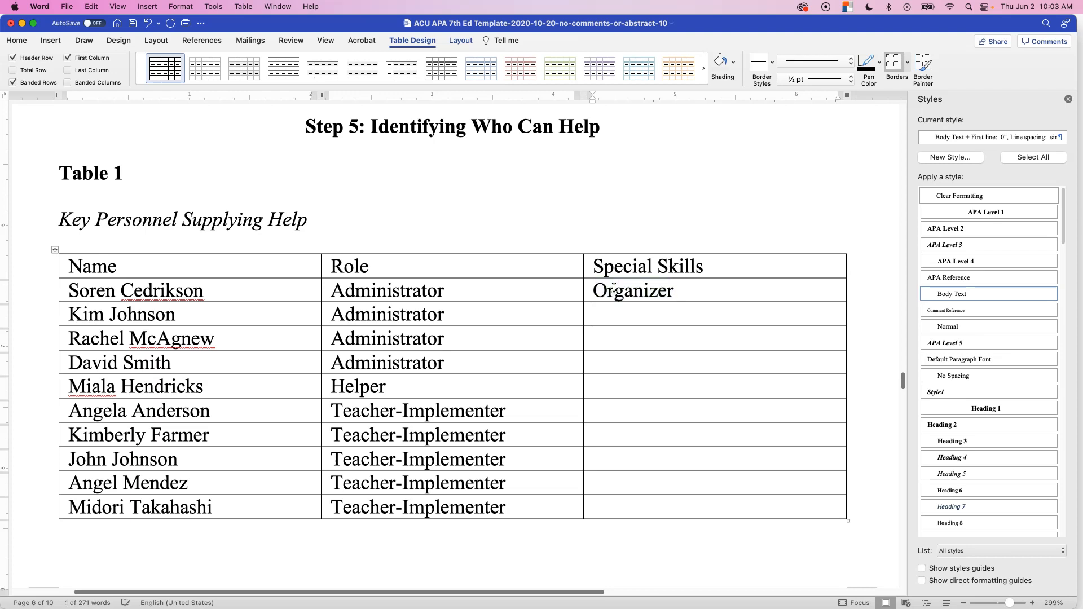
key(super+v)
key(Down)
key(super+v)
key(Down)
key(super+v)
key(Down)
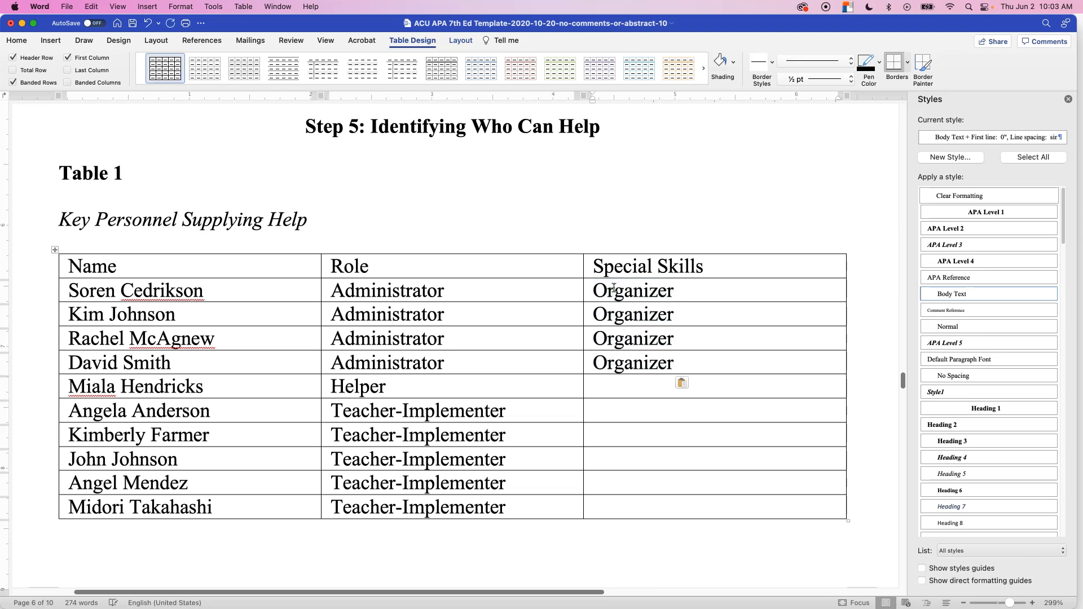
Step: Enter "Extra Capacity" as the helper's special skill and "Boots on the Ground" for the first Teacher-Implementer
text(K)
text(Extra Cap)
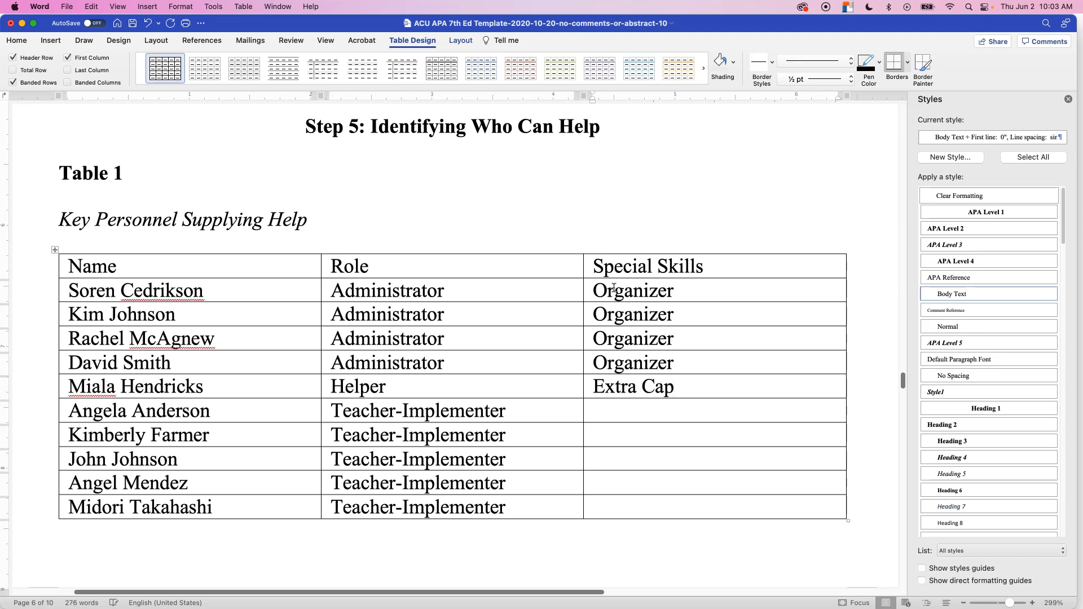
text(Boots o)
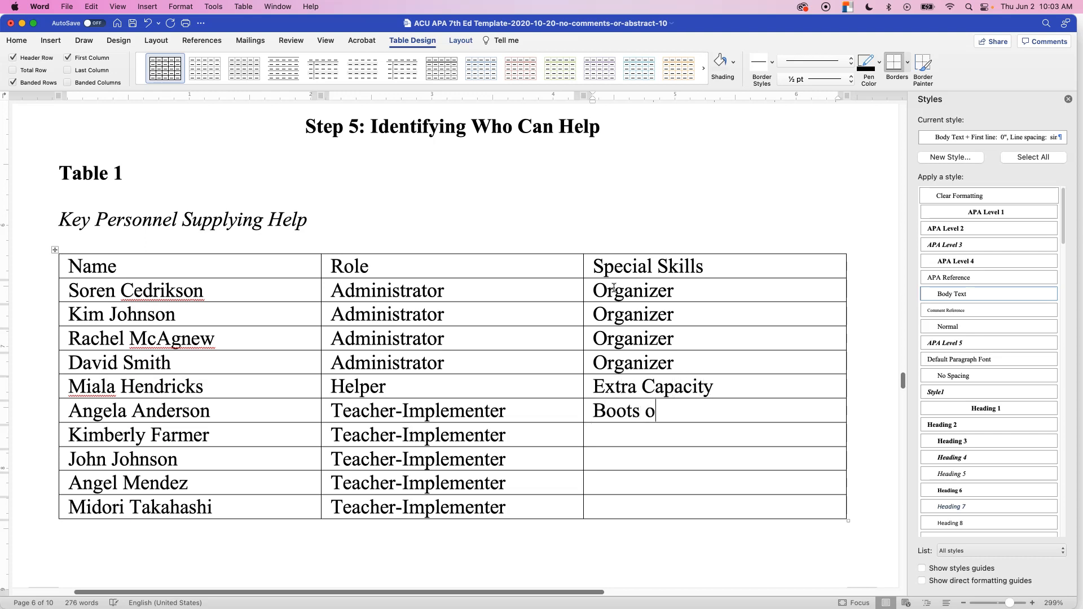
text(n the Ground)
Step: Copy "Boots on the Ground" into the Special Skills cells of the remaining four Teacher-Implementers
key(super+shift+Left)
key(super+c)
key(Down)
key(shift+Down)
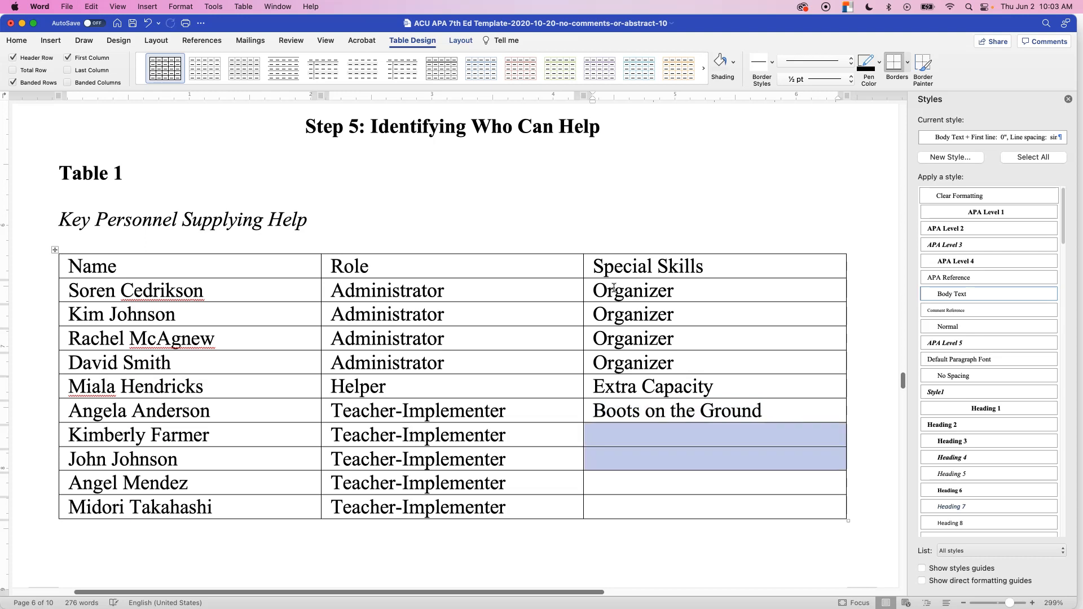
key(shift+Down)
key(shift+Down)
key(super+v)
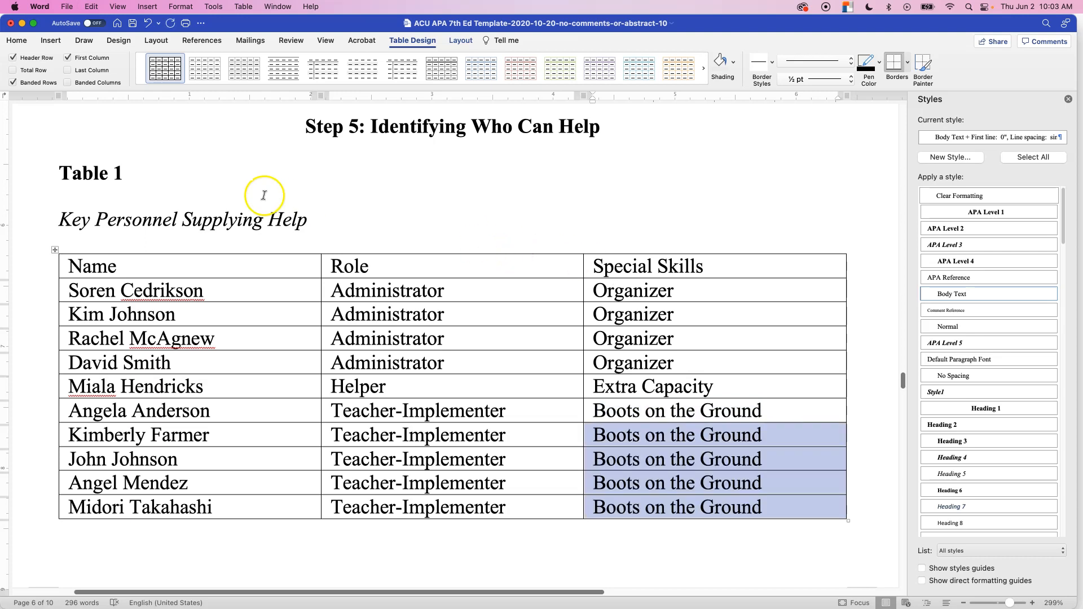
Step: Remove the inner horizontal borders from the whole personnel table
click(55, 250)
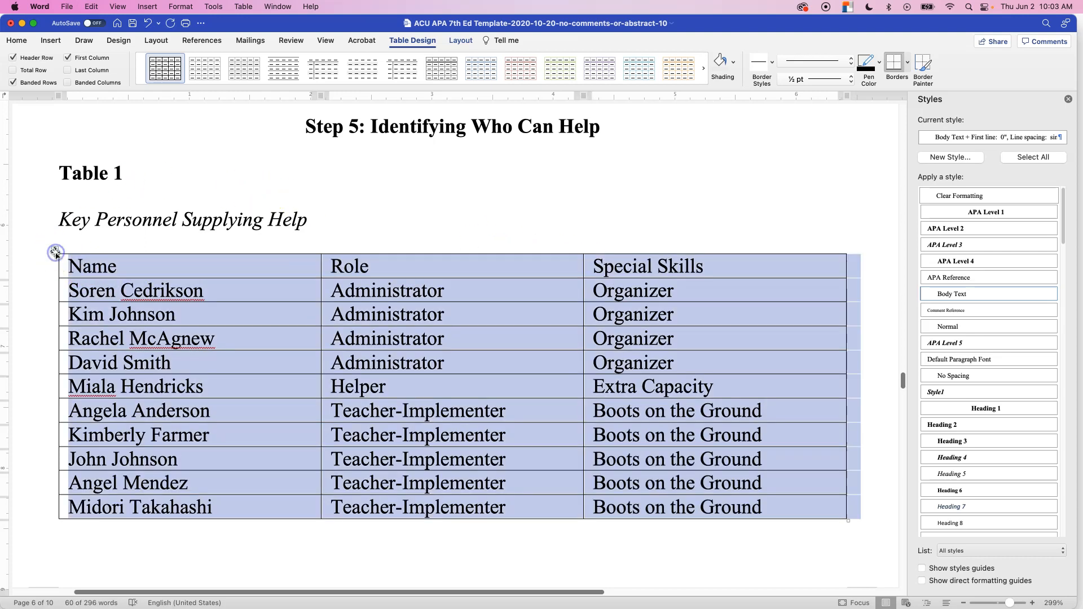
right_click(55, 250)
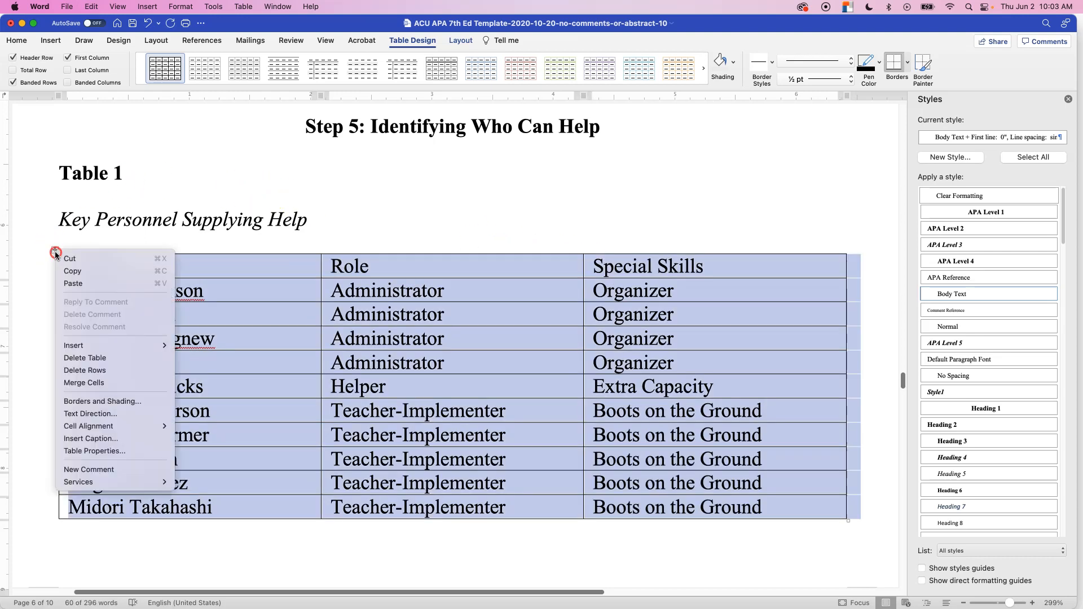
click(140, 403)
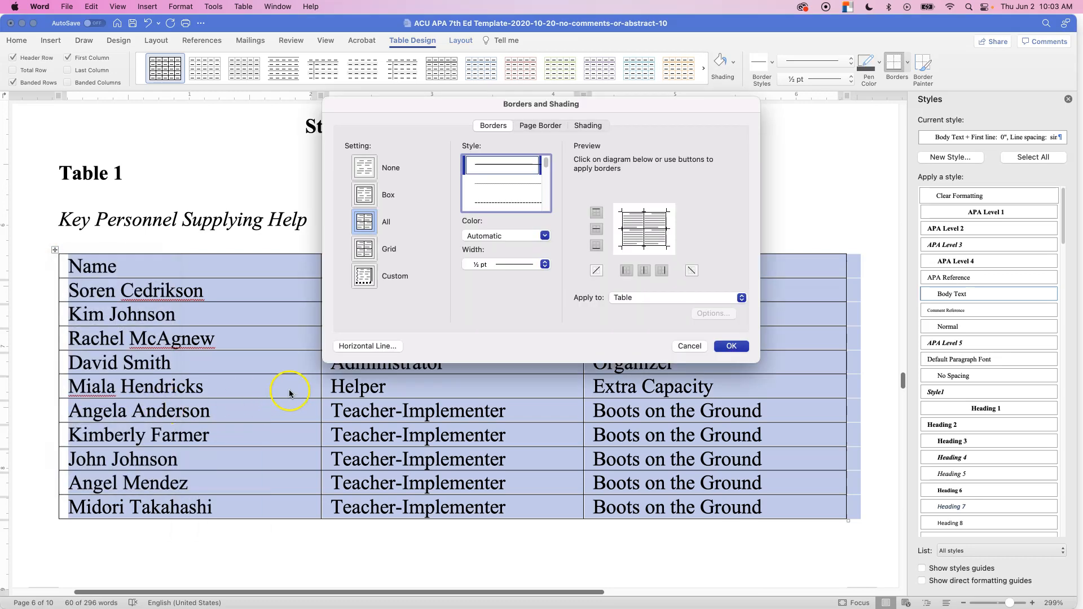
click(598, 232)
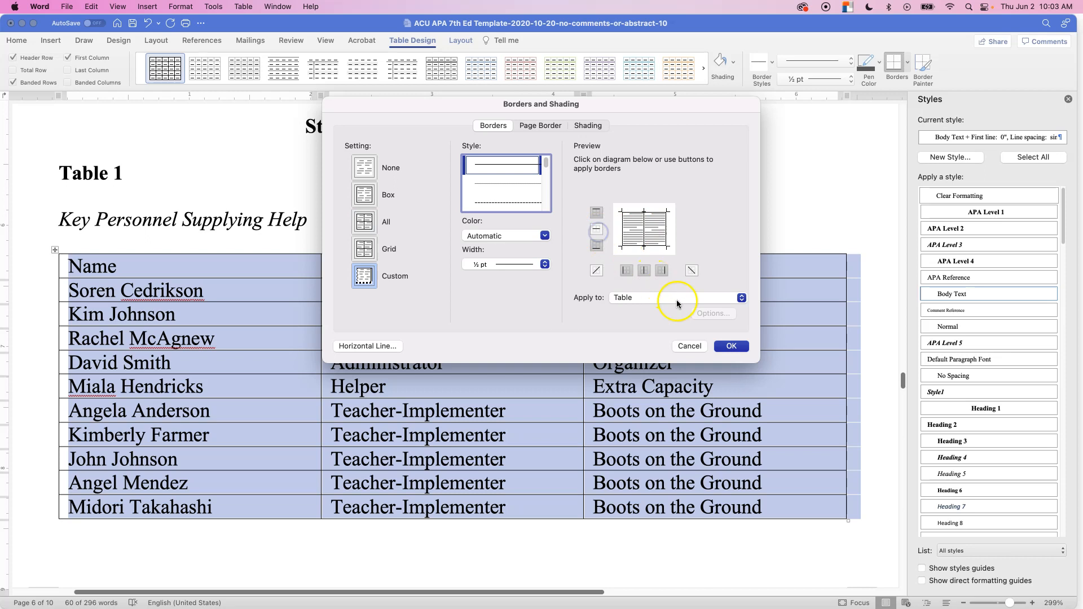
click(729, 346)
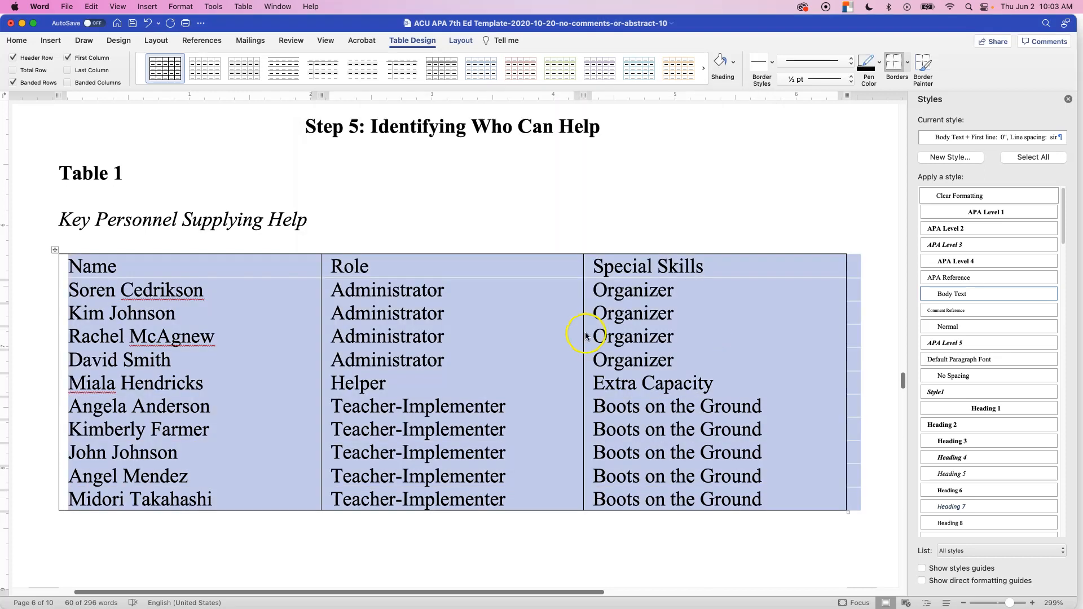
Step: Set the borders of the whole personnel table to None
right_click(246, 303)
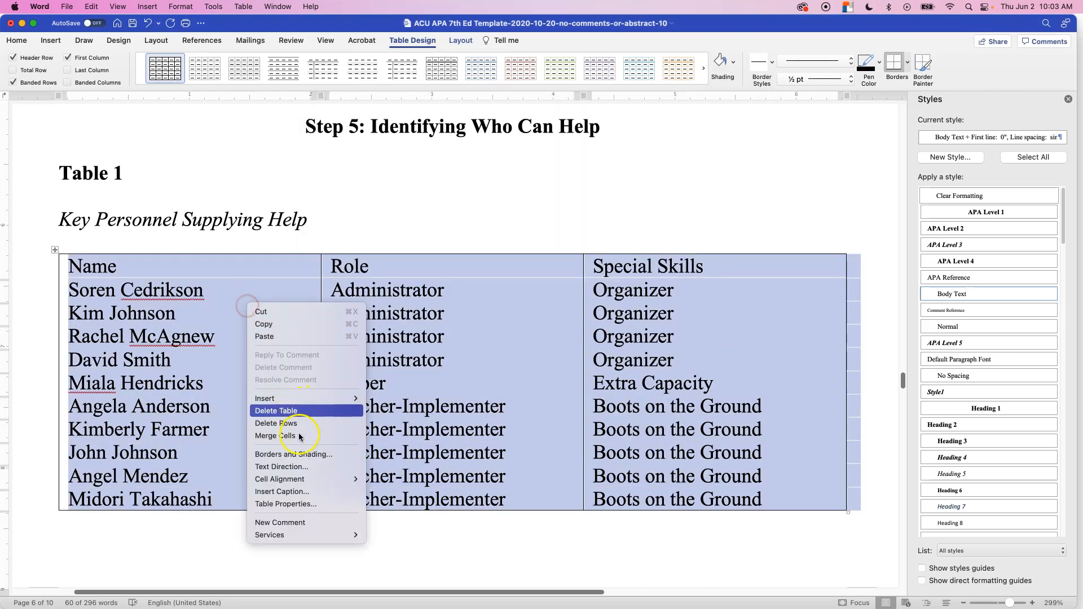
click(305, 454)
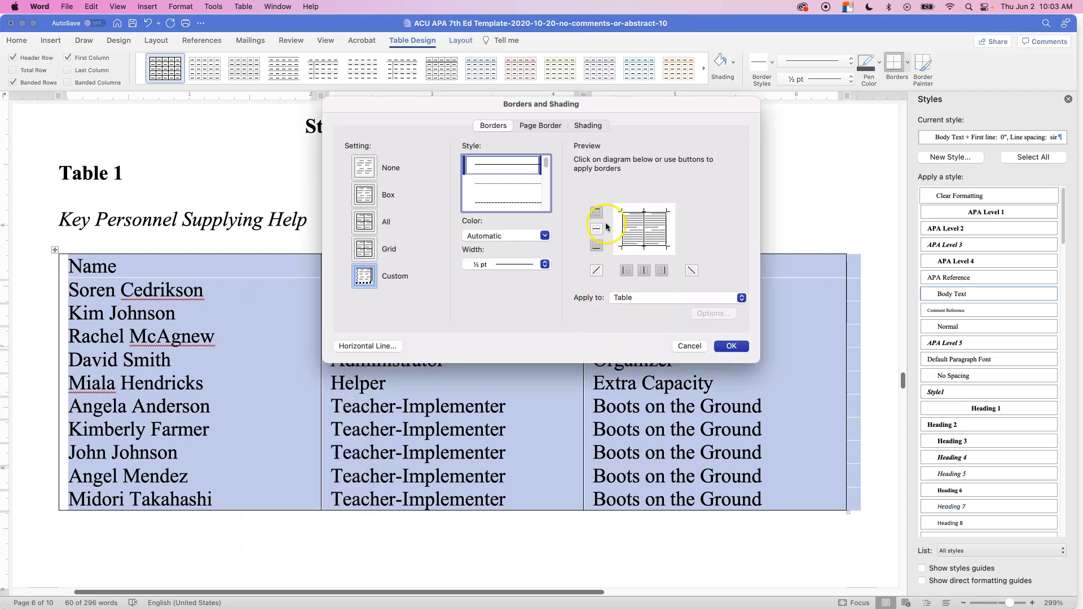
click(364, 167)
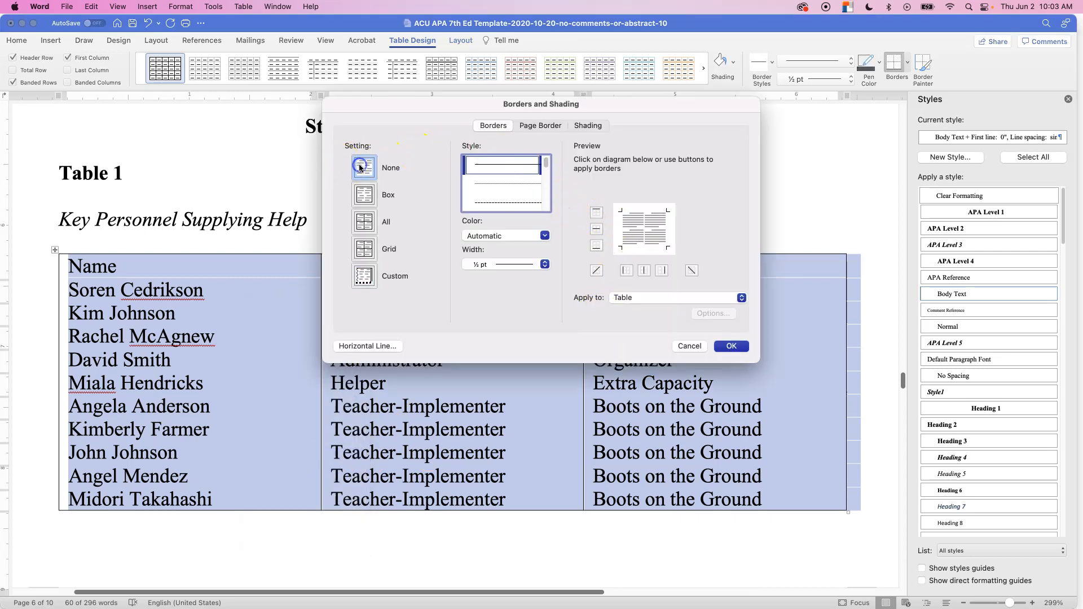
key(Return)
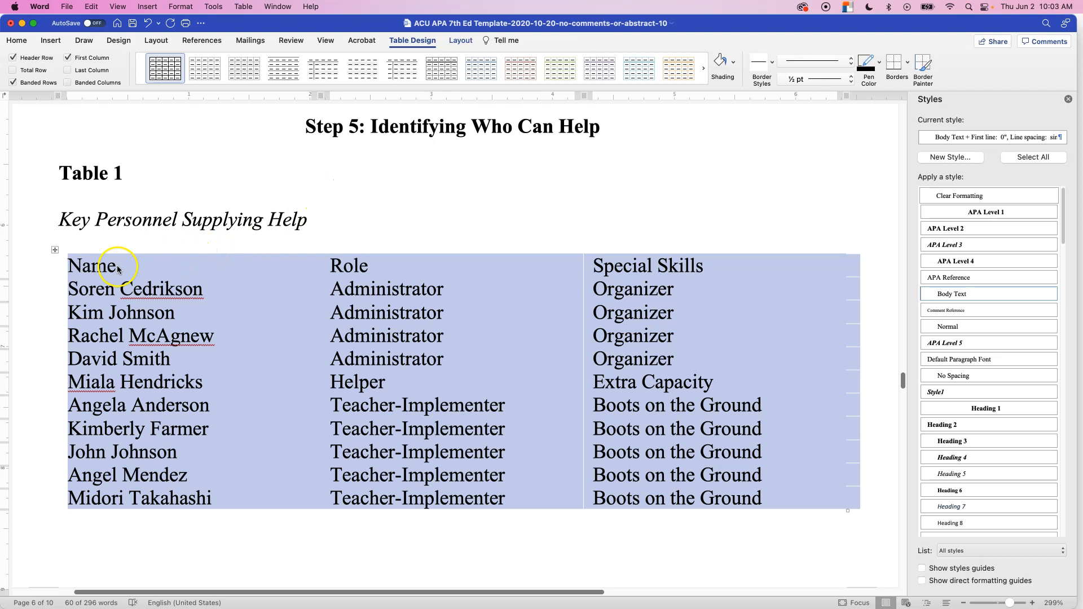
Step: Add ½ pt border lines along the top and bottom edges of the whole table
right_click(113, 267)
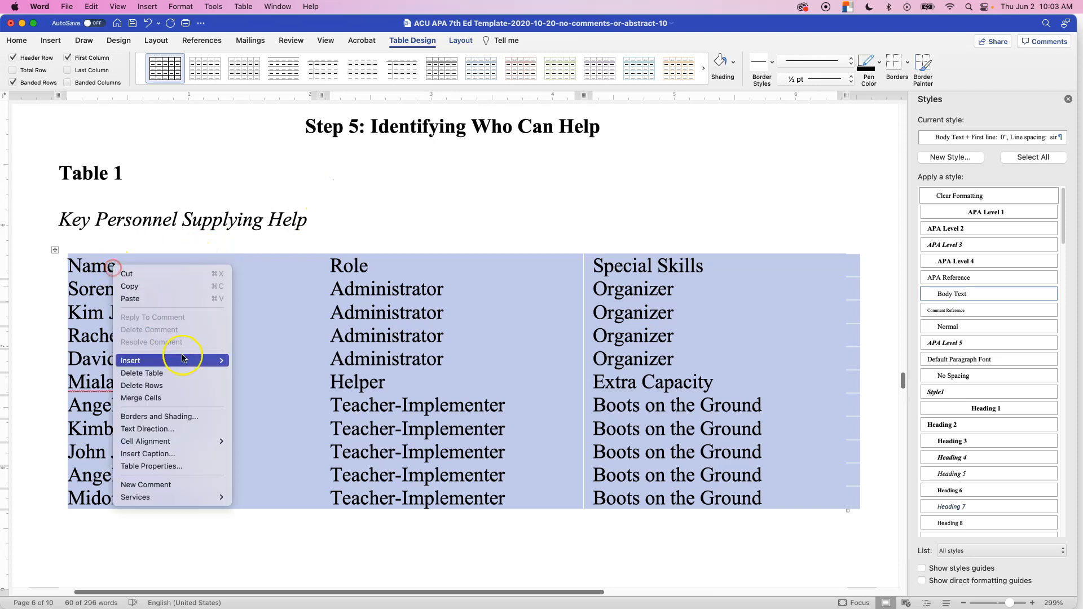
click(192, 417)
click(589, 213)
click(597, 246)
click(731, 346)
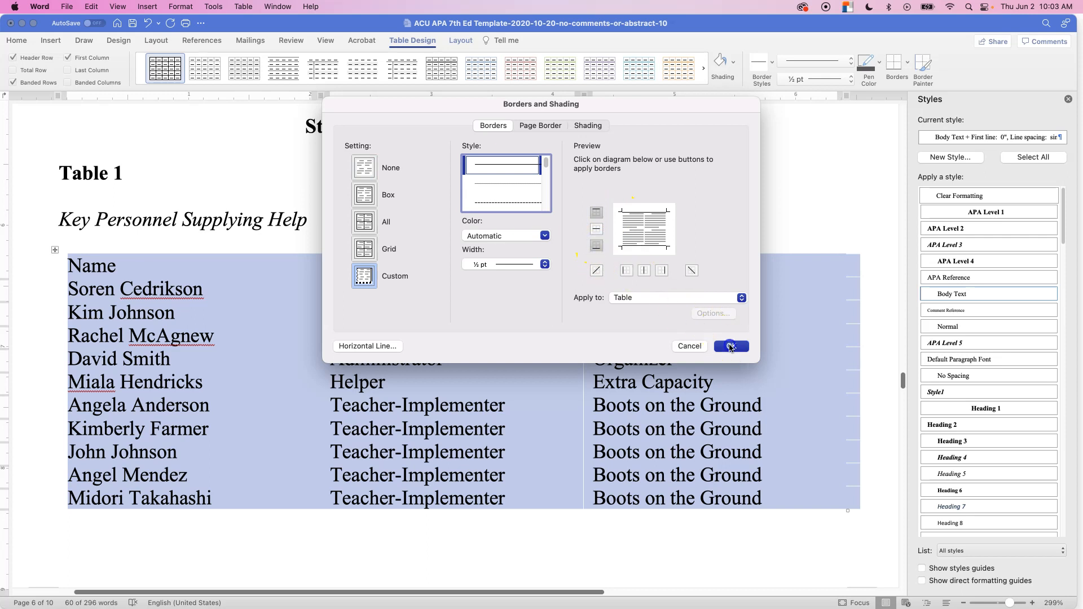
Step: Add a ½ pt bottom border under the header row with Name, Role and Special Skills
click(172, 293)
drag(86, 269, 703, 265)
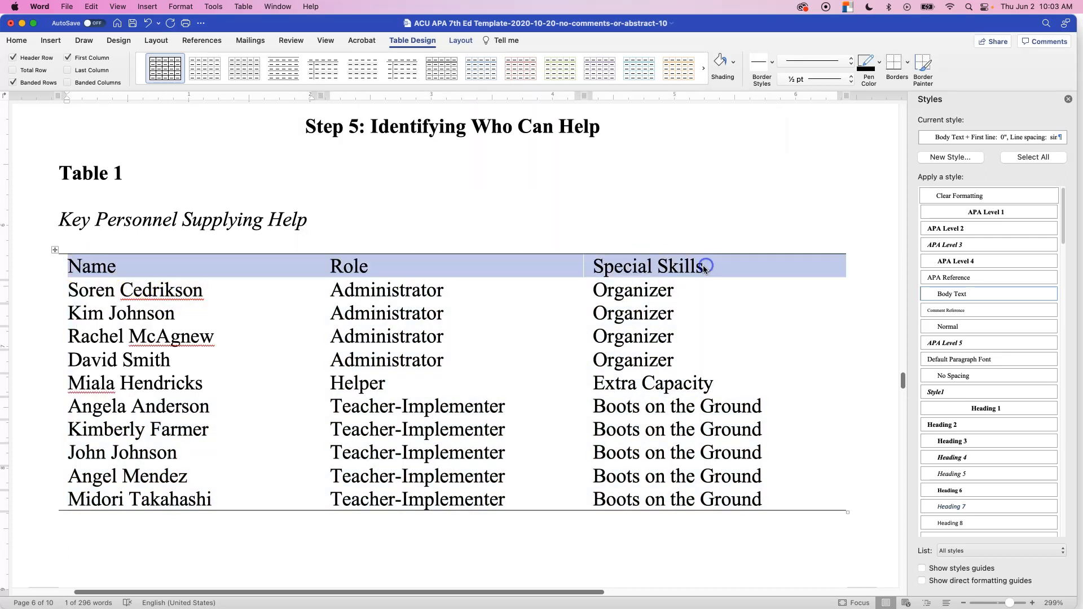
right_click(703, 265)
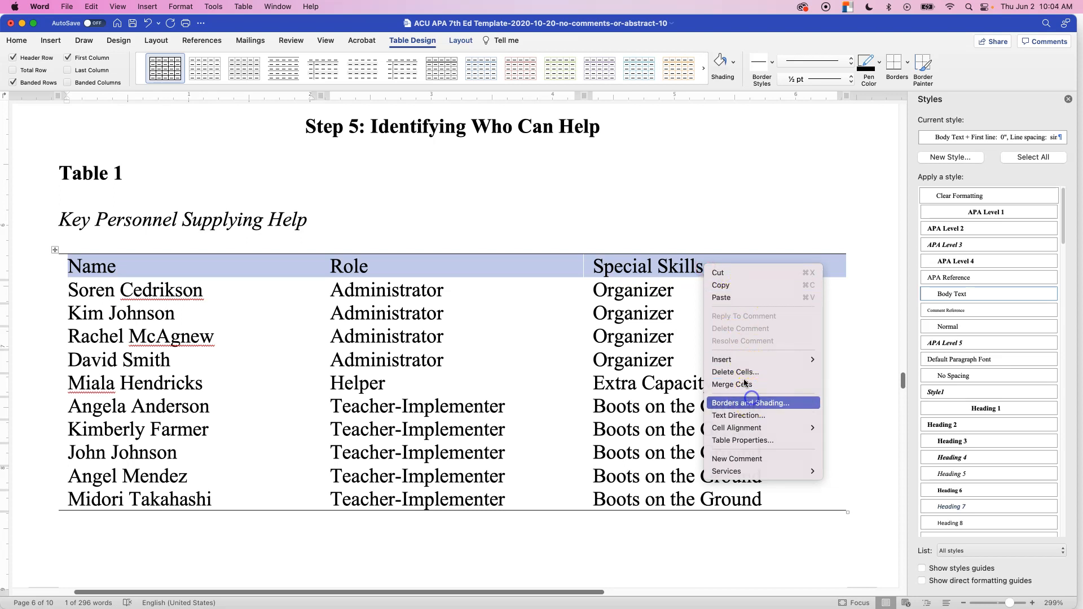
click(751, 403)
click(599, 246)
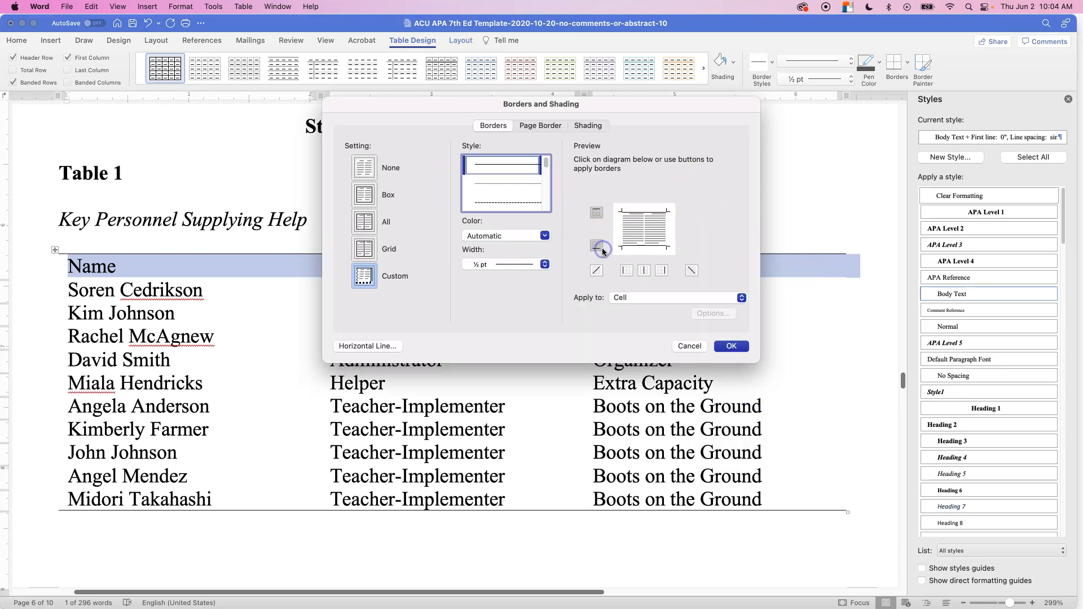
key(Return)
click(554, 339)
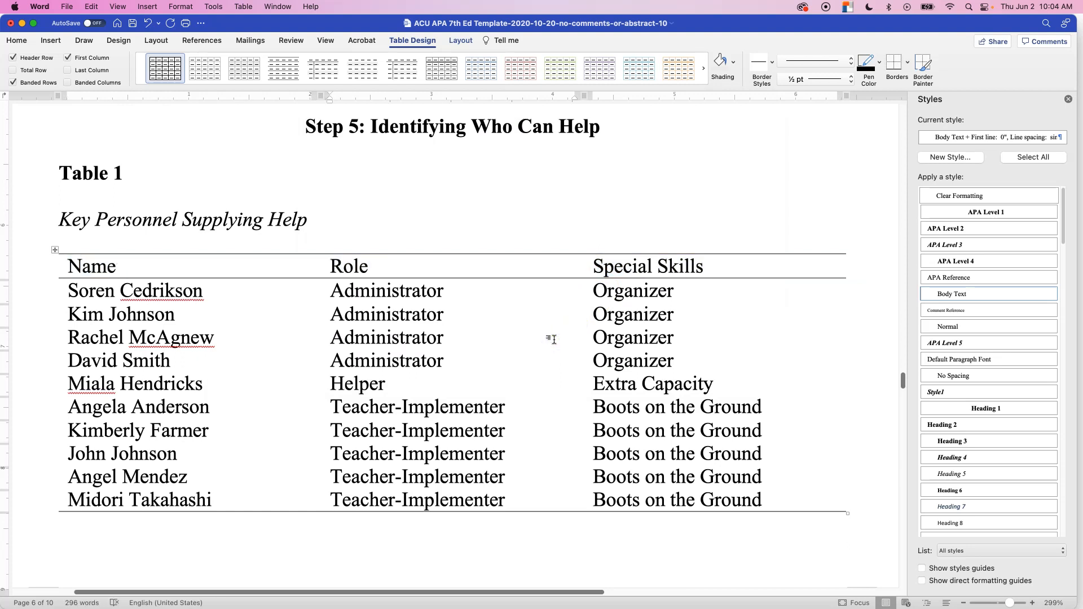
drag(78, 265, 635, 264)
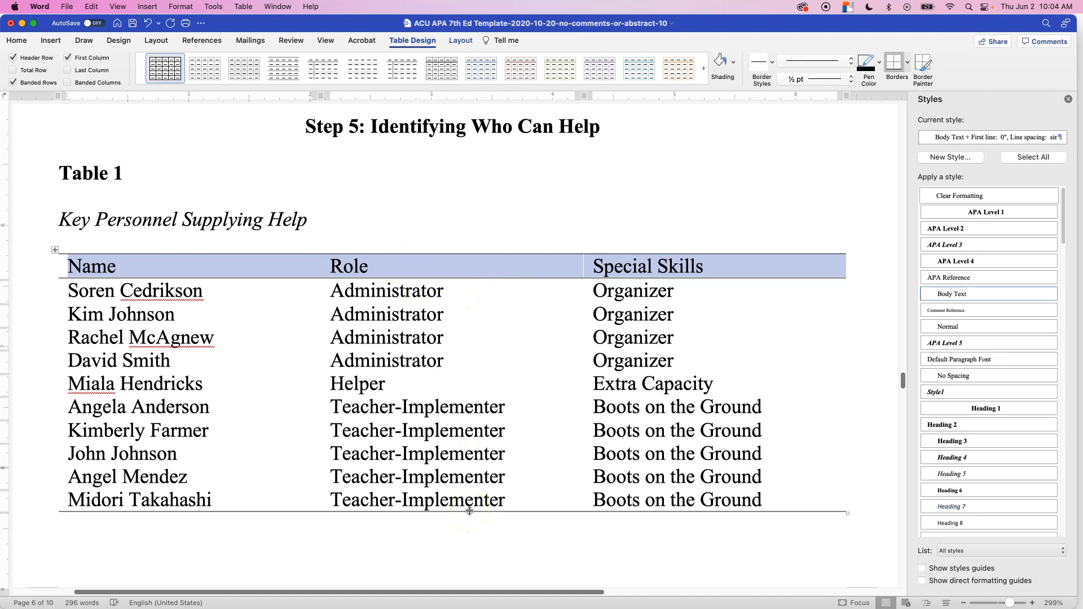
key(super+Tab)
Step: Shade the whole Helper row of the personnel table with the lightest blue theme colour
drag(712, 383, 133, 378)
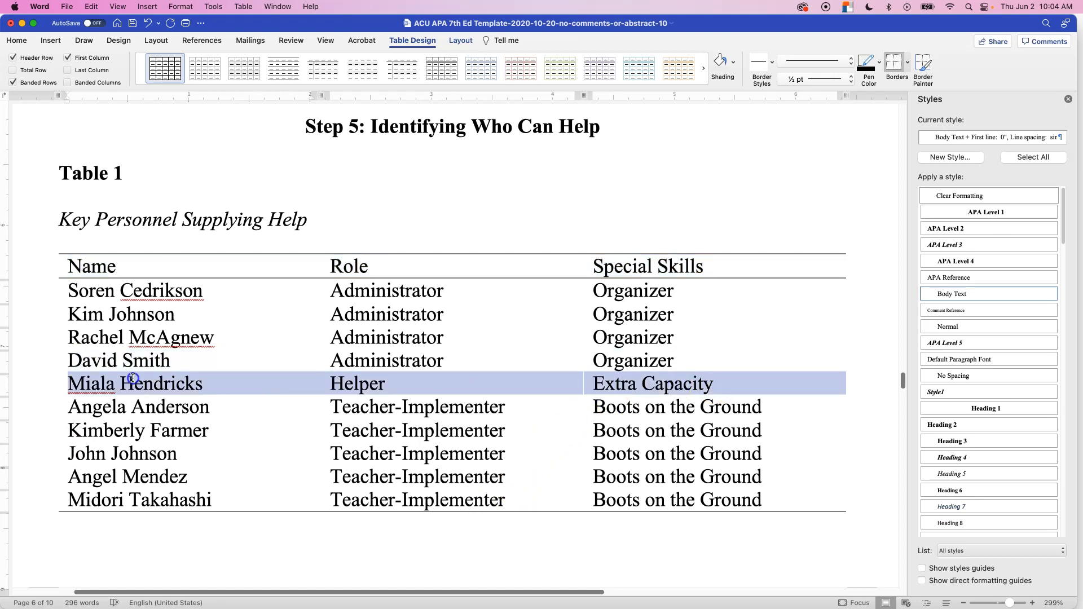
right_click(132, 378)
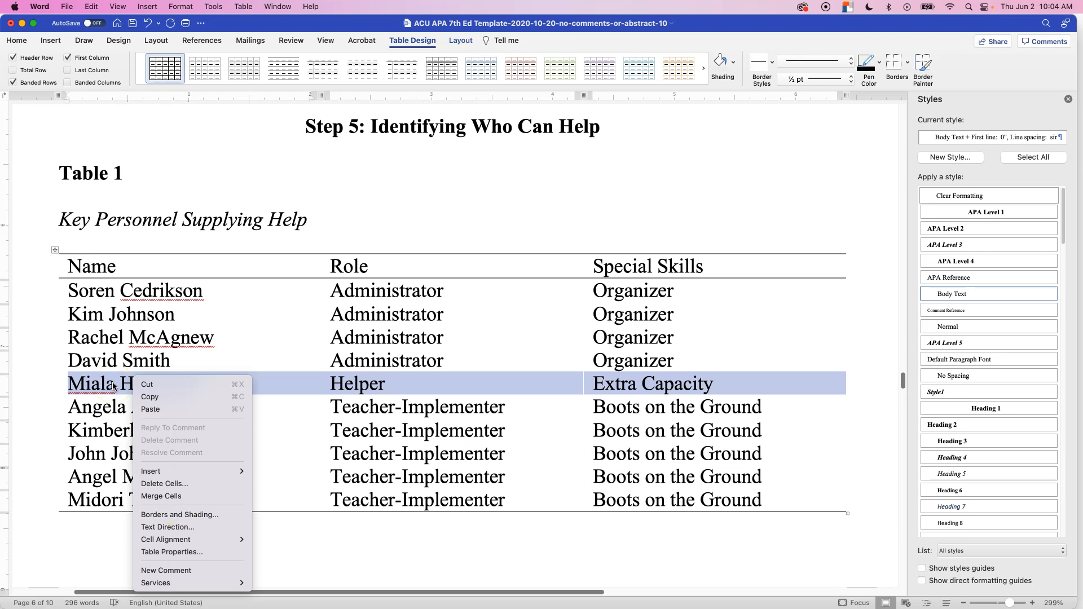
click(201, 515)
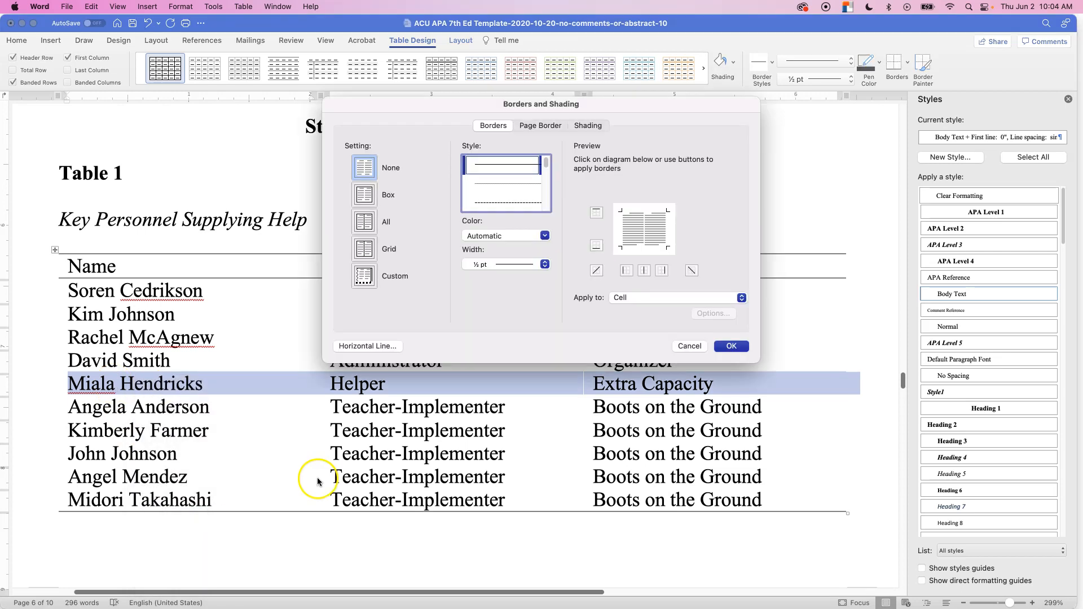
click(578, 127)
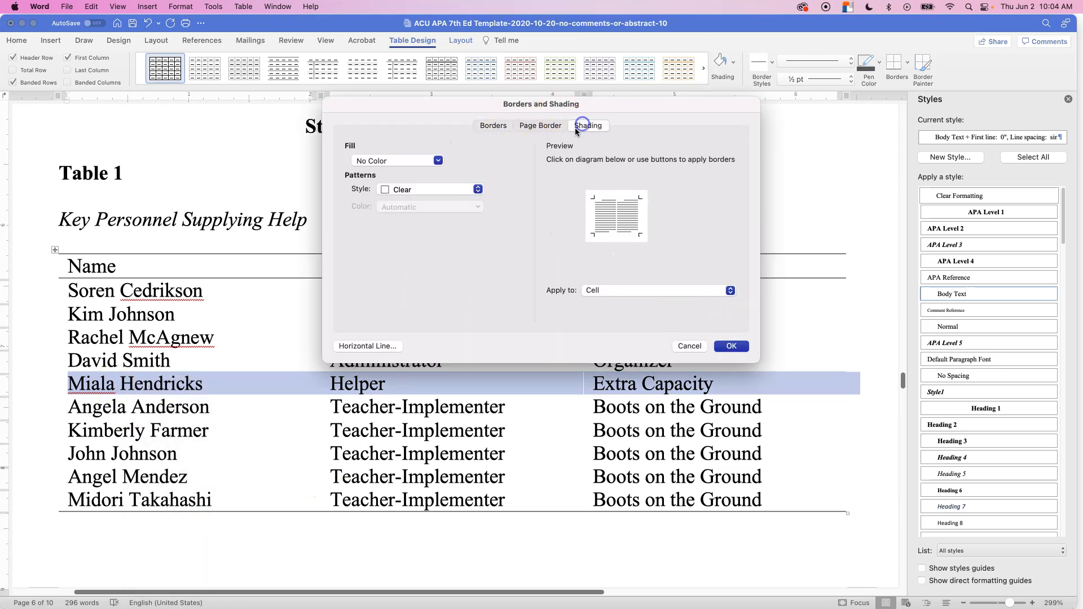
click(410, 160)
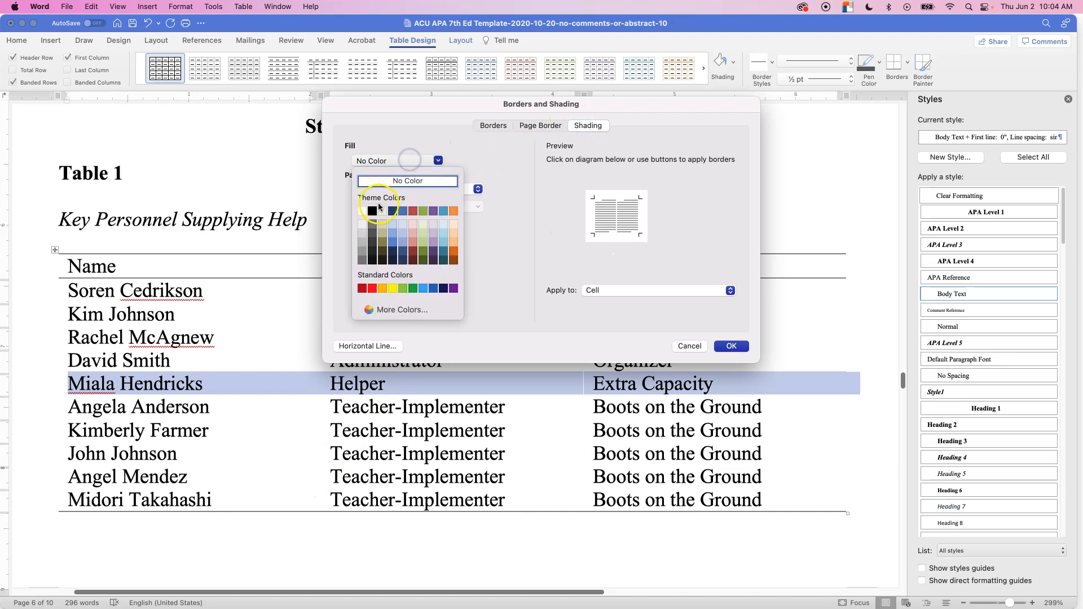
click(393, 224)
click(732, 346)
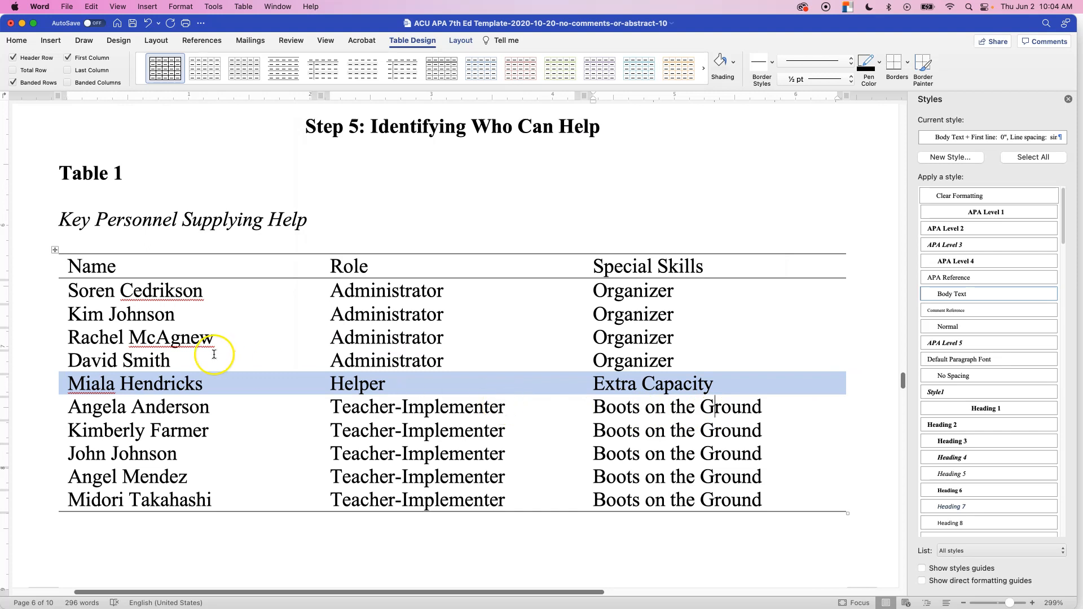
Step: Shade the five Teacher-Implementer rows of the personnel table with the lightest red theme colour
drag(152, 295, 704, 508)
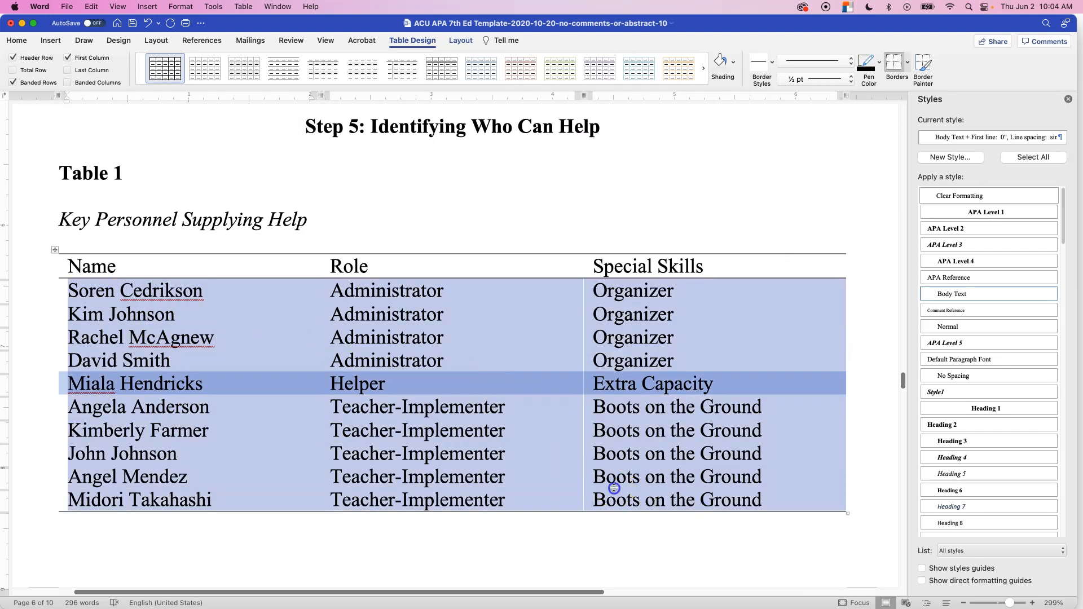
click(733, 498)
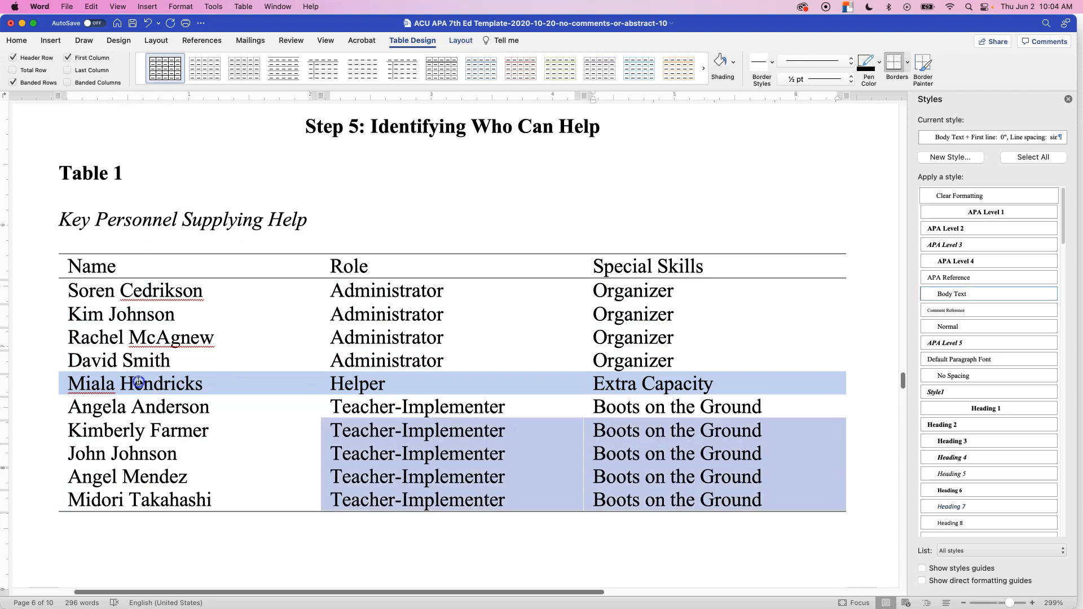
shift+click(54, 408)
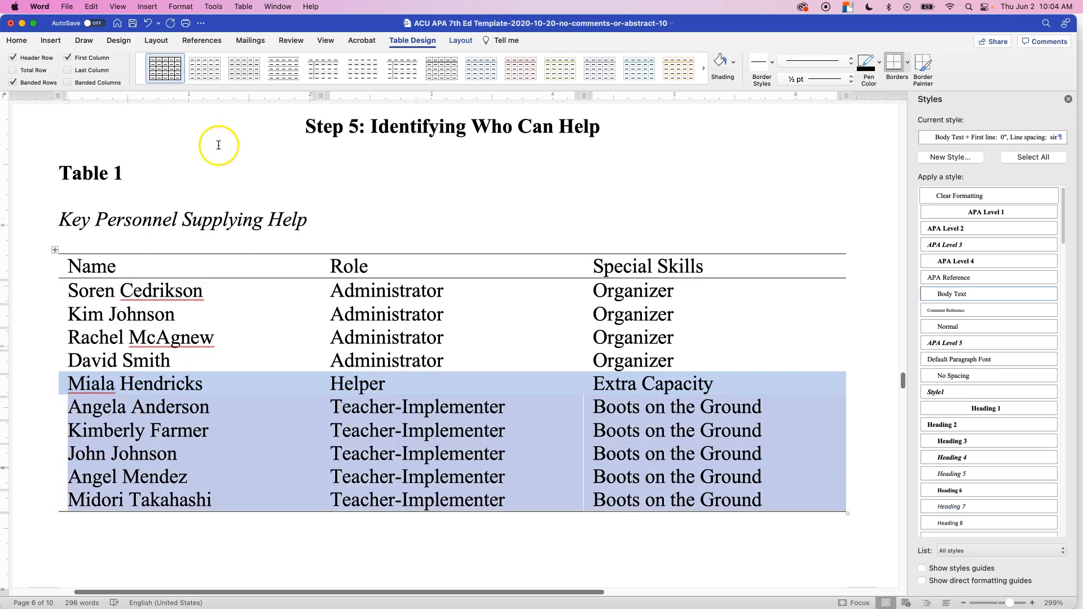
right_click(257, 428)
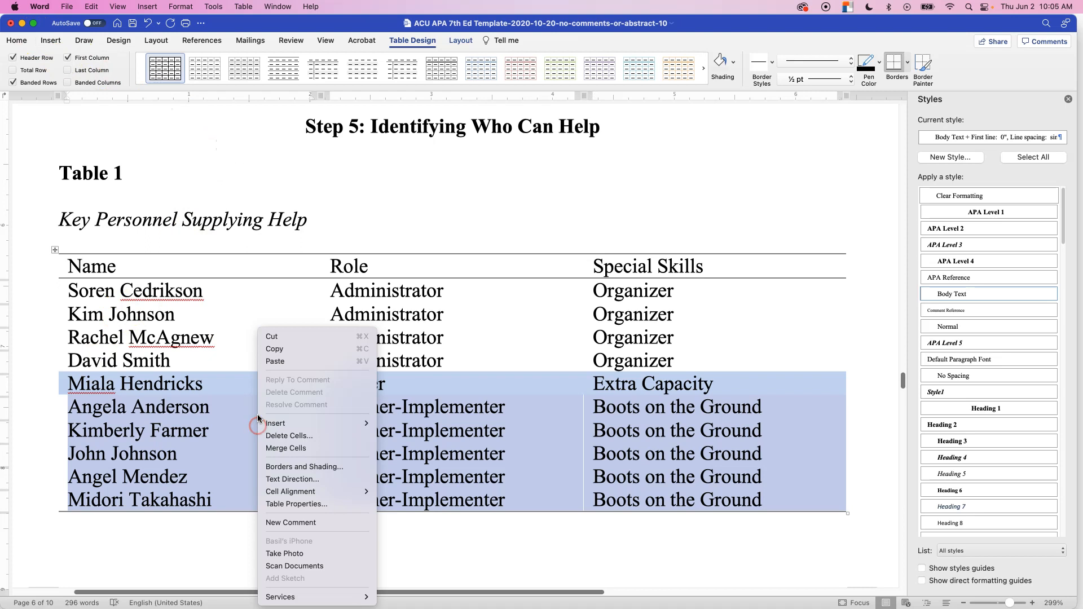
click(283, 462)
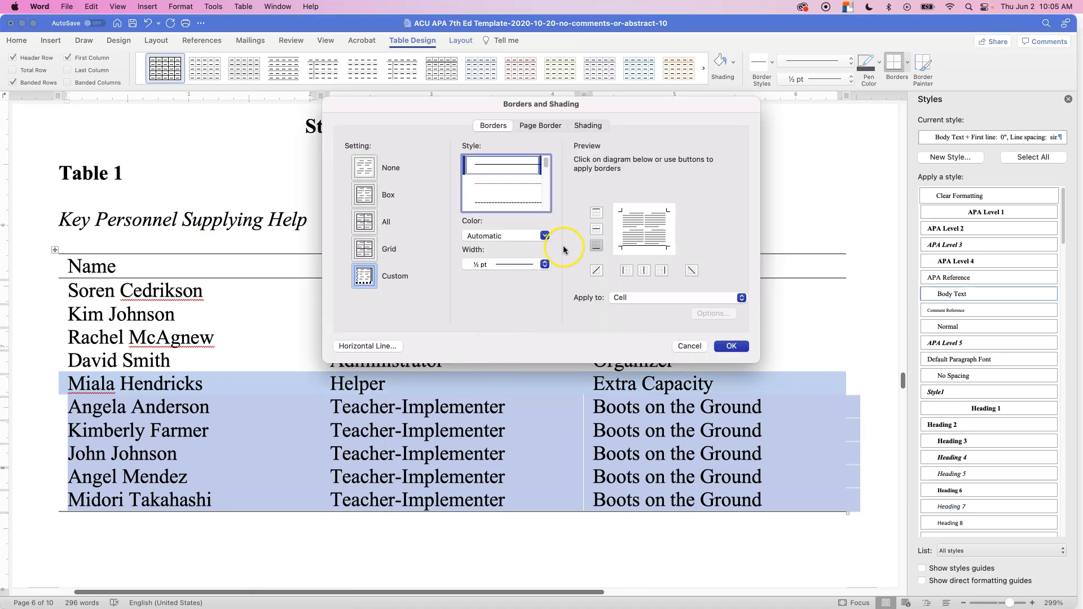
click(579, 126)
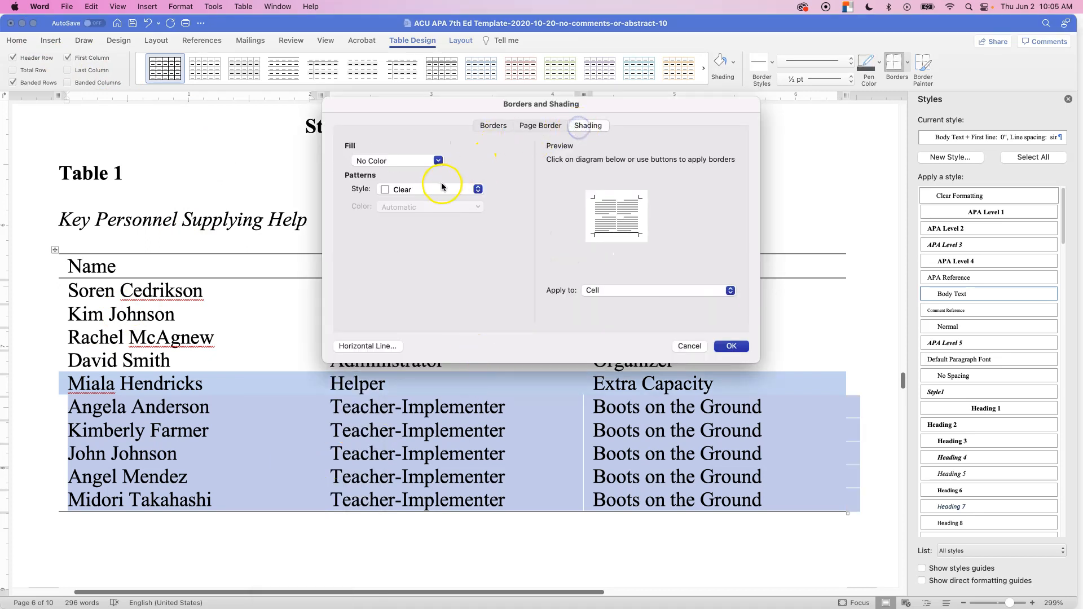
click(407, 162)
click(412, 227)
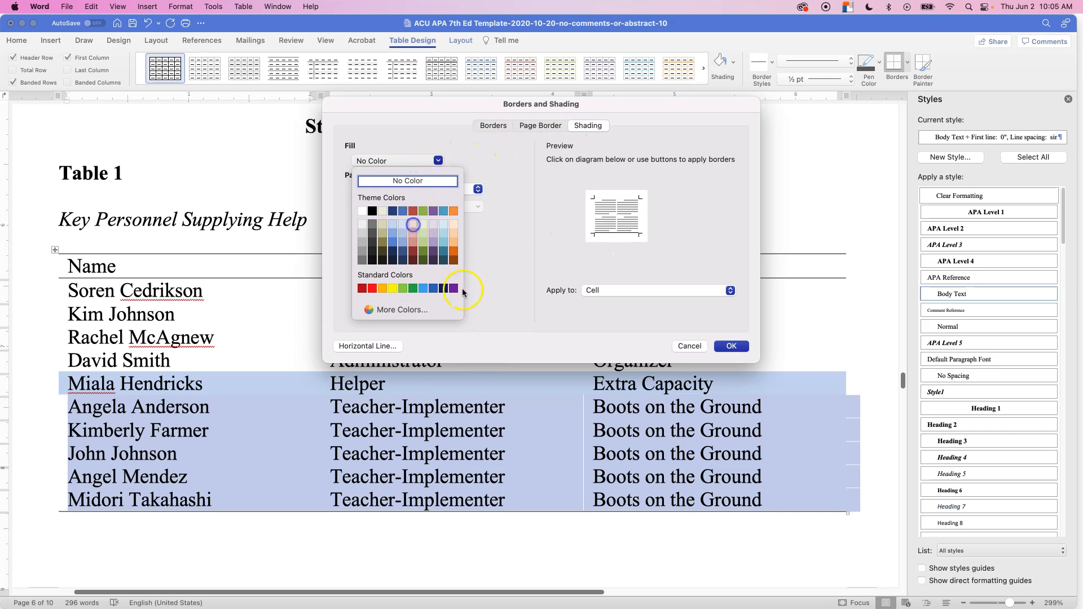
click(731, 346)
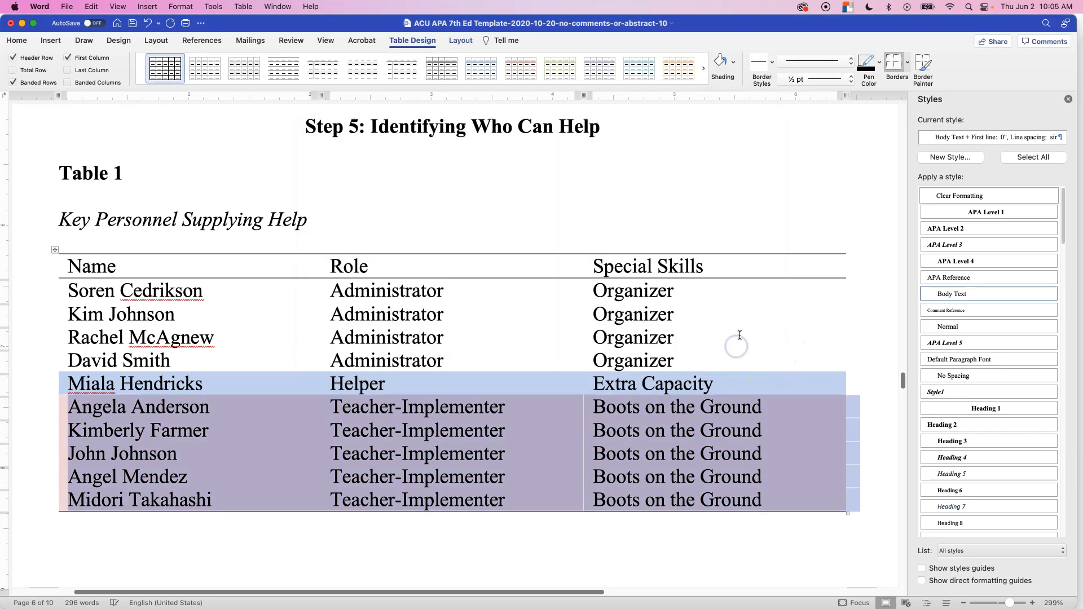
click(740, 338)
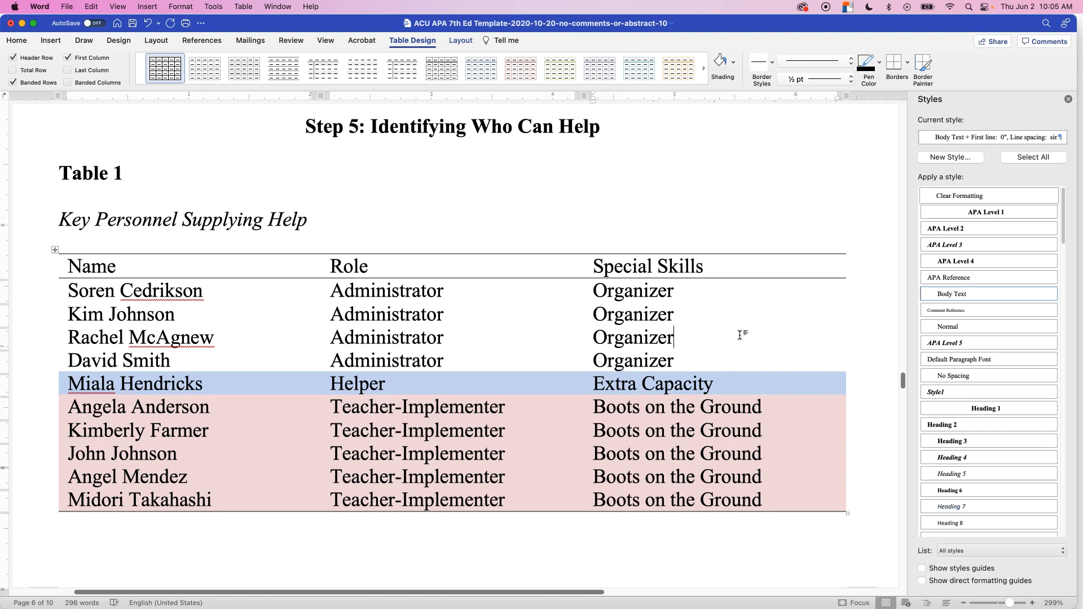
Step: Add a table note below Table 1: italic "Note." followed by regular text "Color shading added to visually distinguish the different role types."
click(458, 529)
key(super+i)
text(Note.)
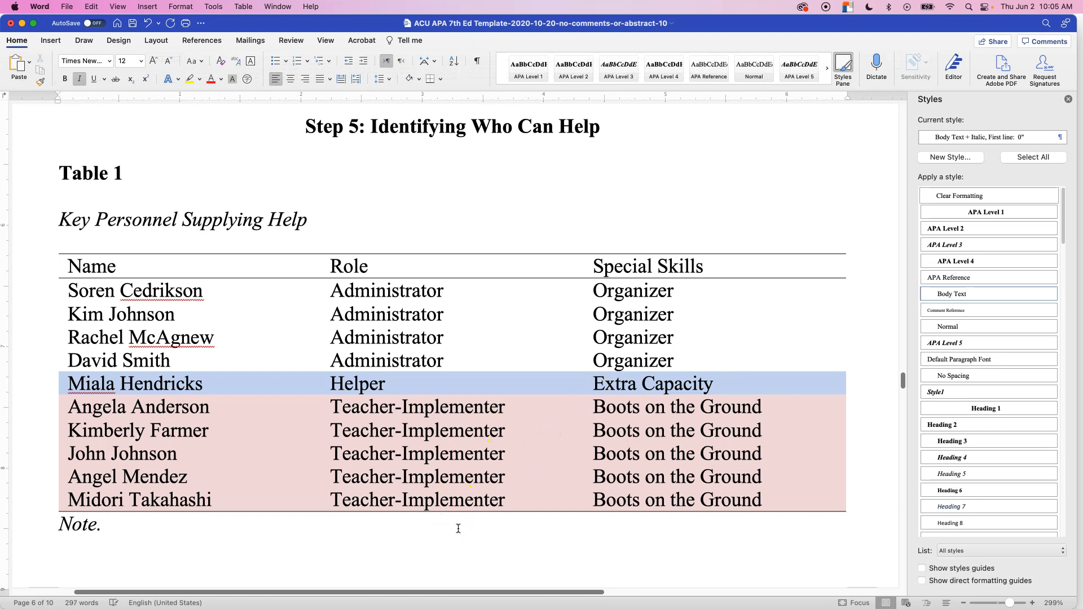
key(super+i)
text(Color shading added to visually distinguish the dif)
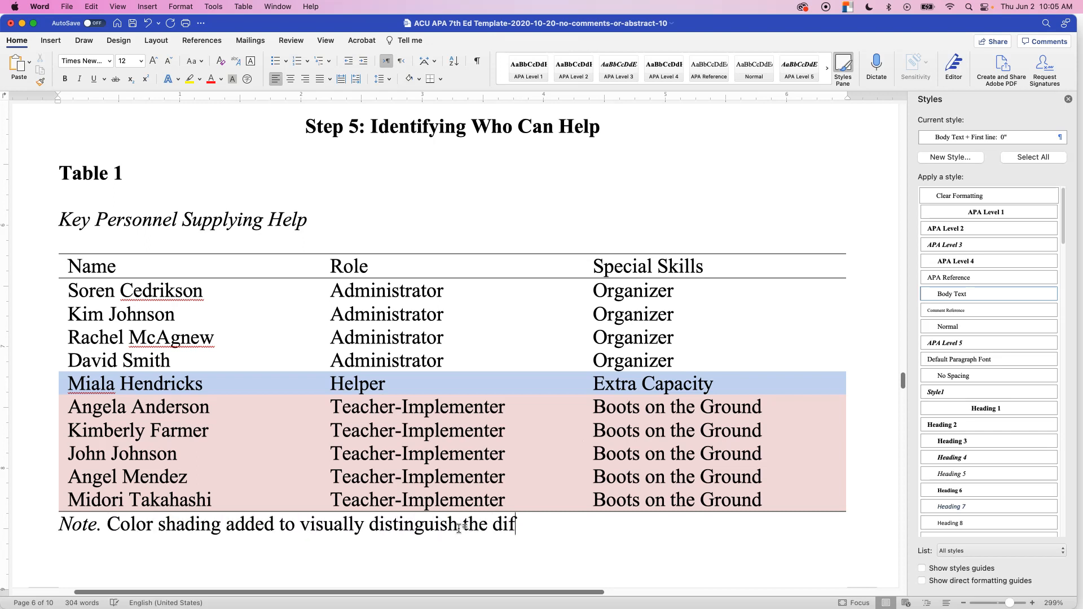
text(ferent role types.)
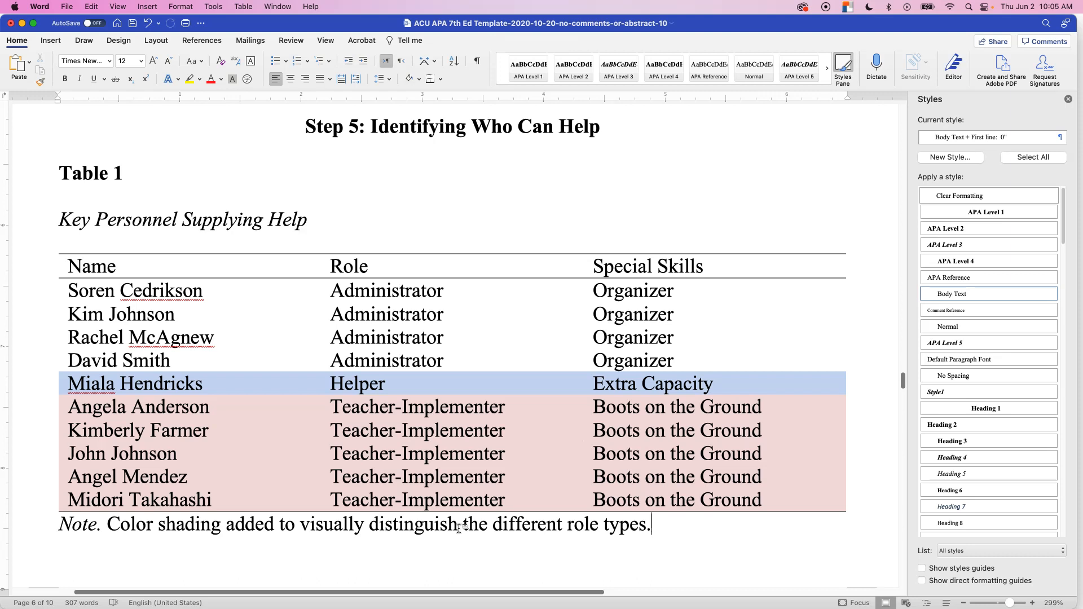
Step: Insert four reference entries under the References heading, from the 2006 "Gathering together" article to the 2017 "Student services: A handbook for the profession"
scroll(463, 525, down, 10)
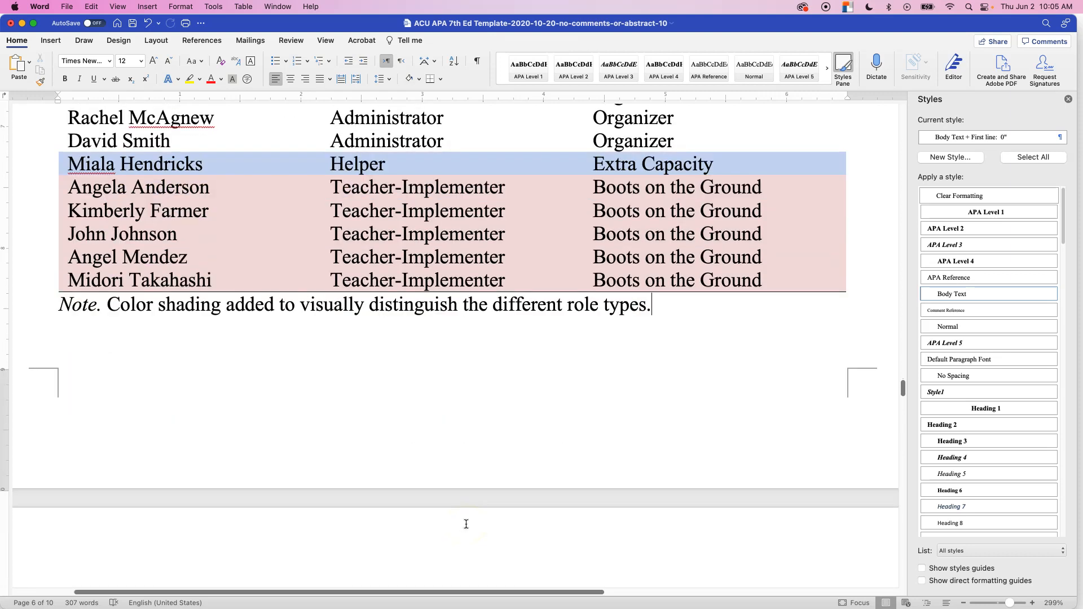
scroll(466, 525, down, 2)
scroll(466, 524, down, 7)
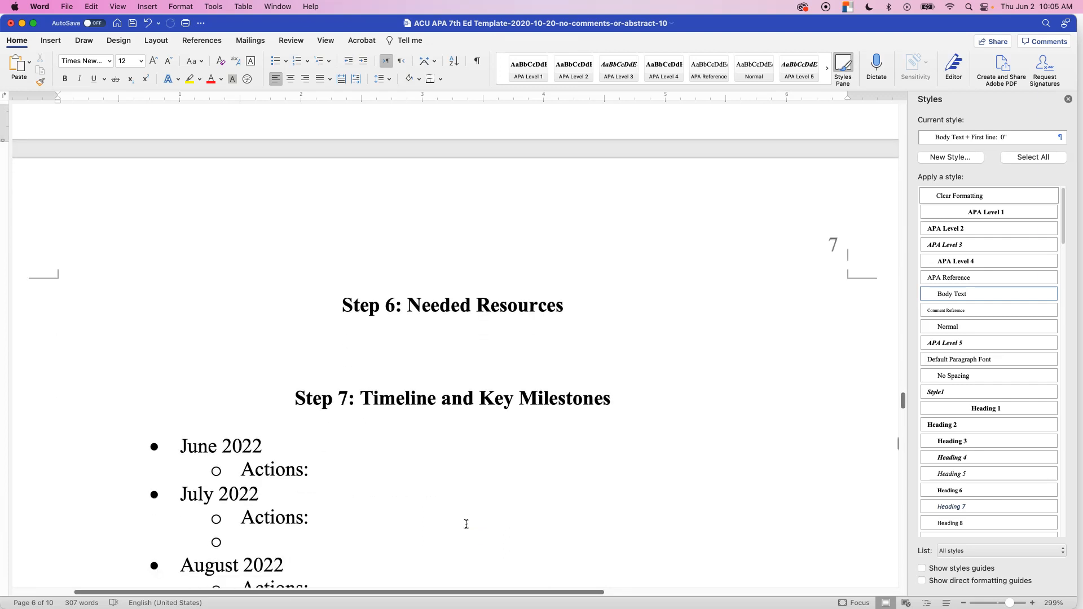
scroll(466, 524, down, 12)
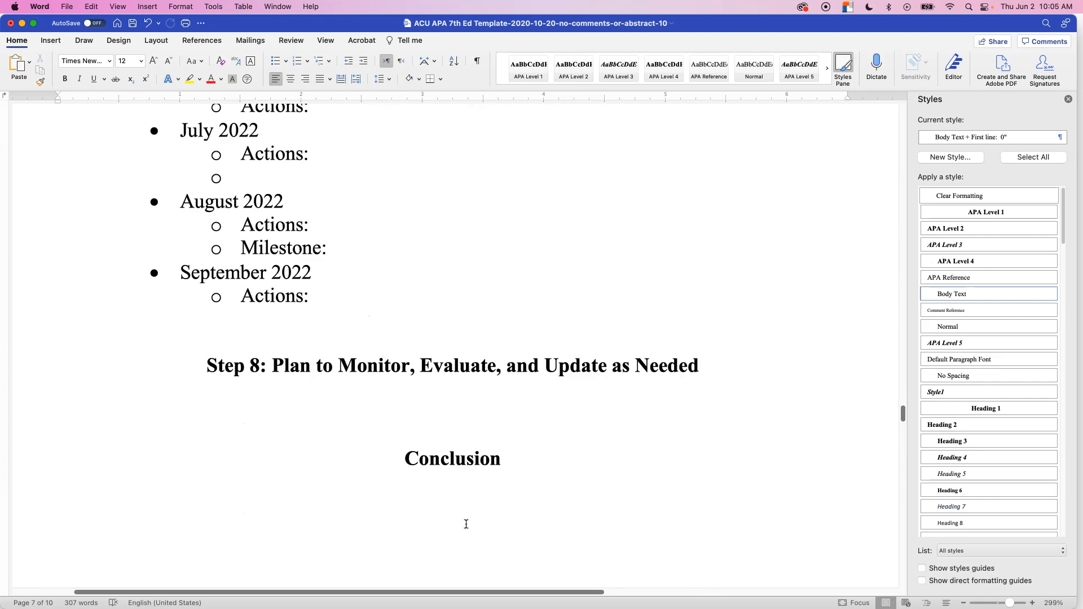
scroll(466, 525, down, 10)
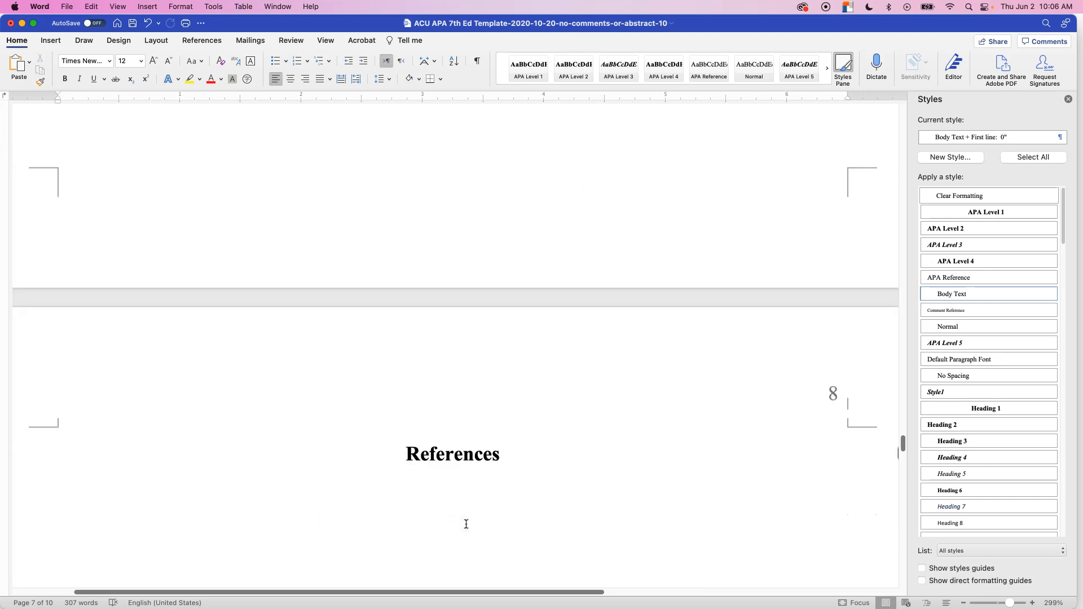
scroll(466, 524, down, 3)
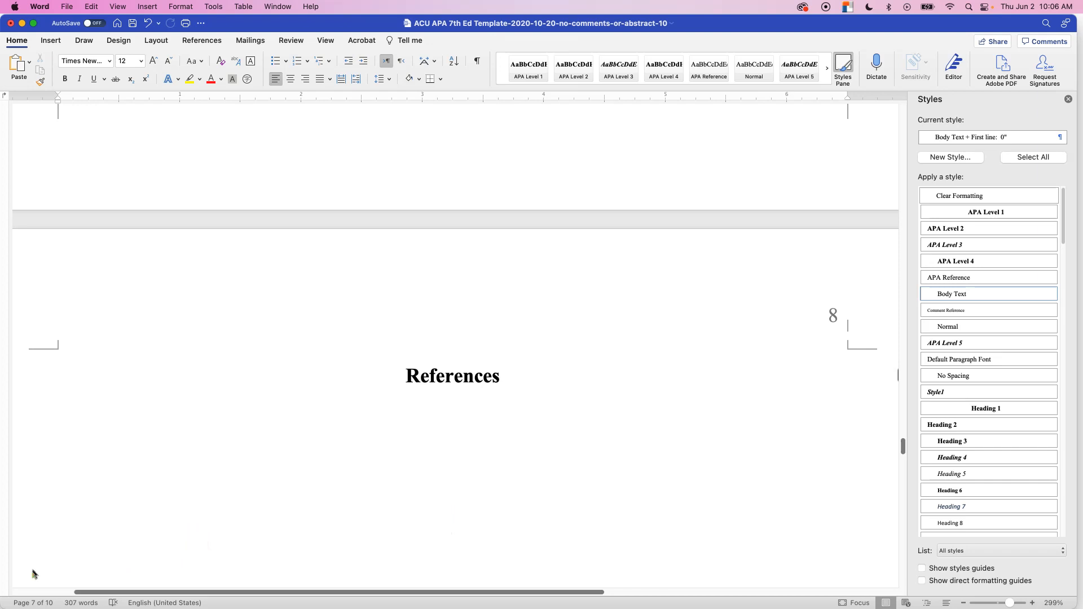
click(118, 497)
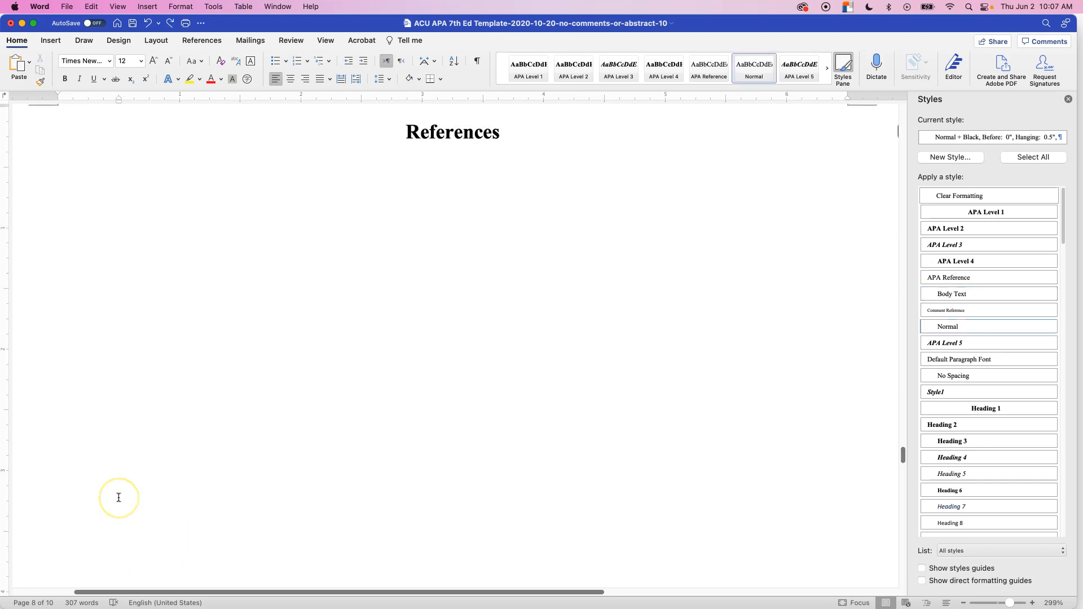
click(131, 208)
text(Gerda, J. J. (2006). Gathering together: A view of the earliest student affairs professional organizations. NASPA Journal, 43(4), 147–163. Long, D. (2012). The foundations of student affairs: A guide to the profession. In L. J. Hinchliffe & M. A. Wong (Eds.), Environments for student growth and development: Librarians and student affairs in collaboration (pp. 1–39). Association of College & Research Libraries. https://ir.library.illinoisstate.edu/cgi/viewcontent.cgi?article=1028&context=fpml Say It Like You Mean It. (2014, April 11). "Carpe diem. Seize the day." – Dead Poets Society [Video]. YouTube. https://youtu.be/vi0Lbjs5ECI Schuh, H., Jones, S. R., & Torres, V. (2017). Student services: A handbook for the profession (6th ed.). Jossey-Bass.)
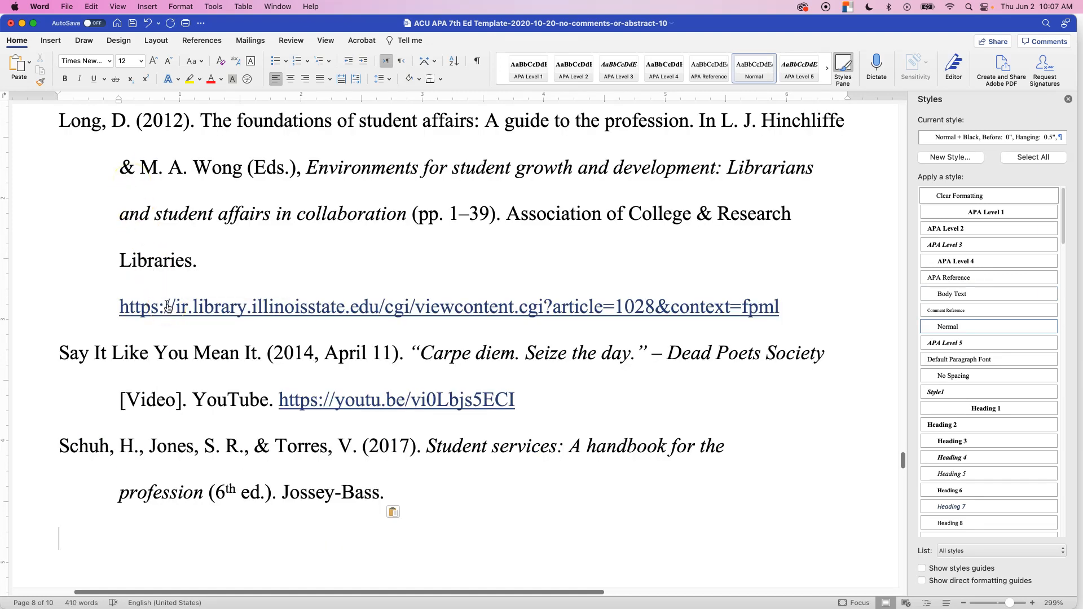
Step: Switch to the Assignment Errata (4 of 5) slide to check the APA reference spacing rule, and return to the Word document
key(super+Tab)
key(super+Tab)
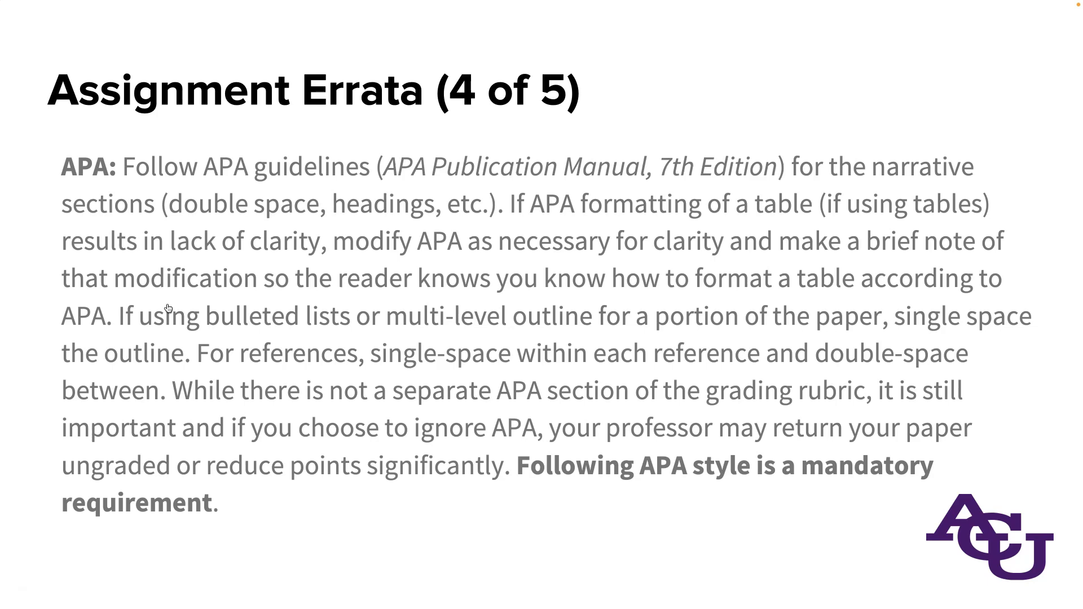
key(super+Tab)
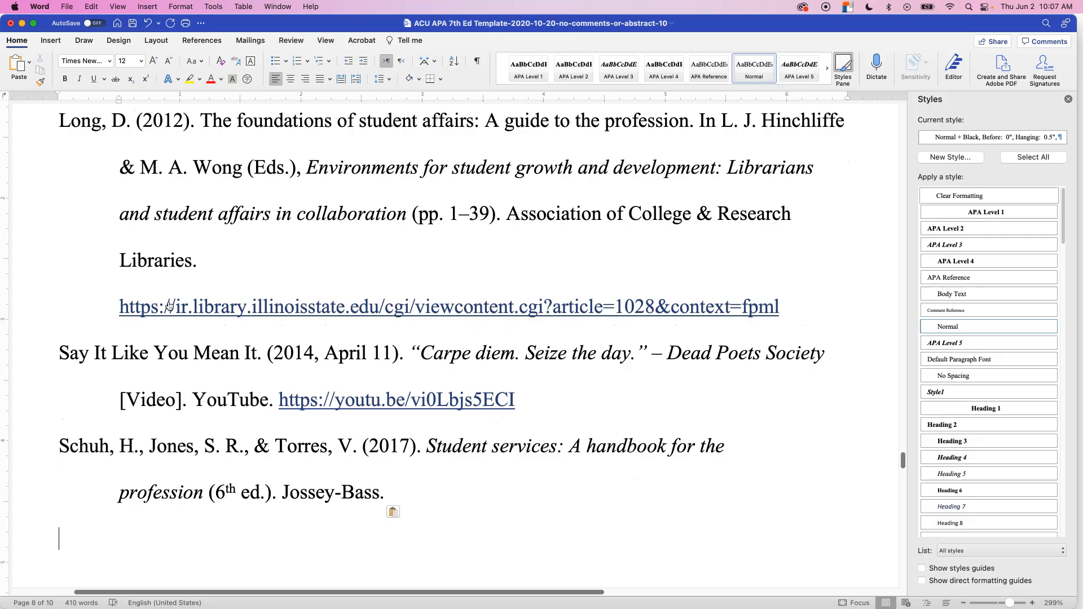
Step: Apply the APA Reference style to all entries in the reference list
scroll(315, 443, up, 6)
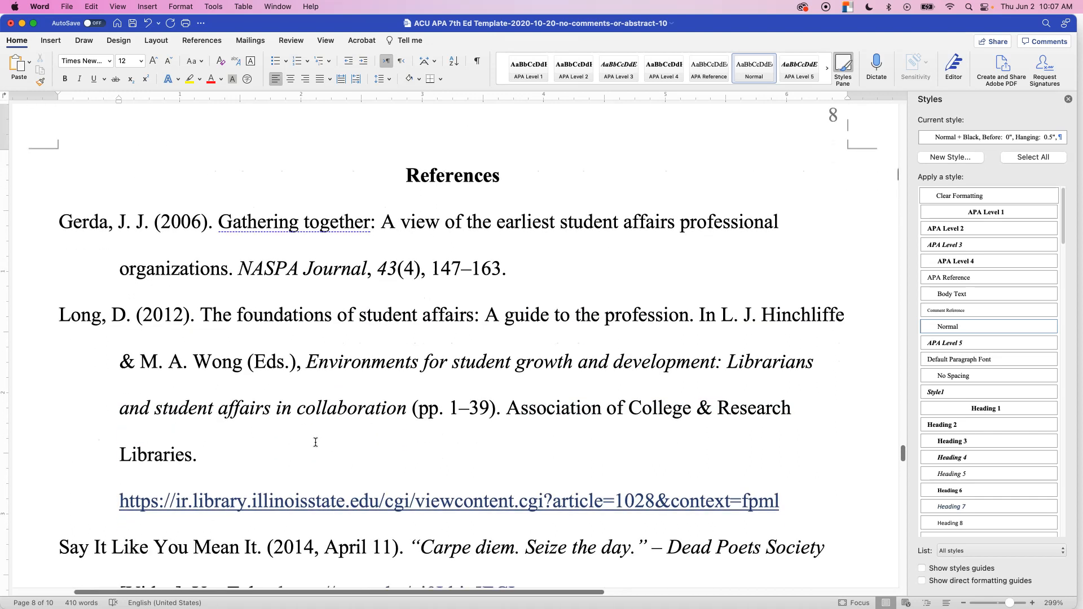
click(98, 221)
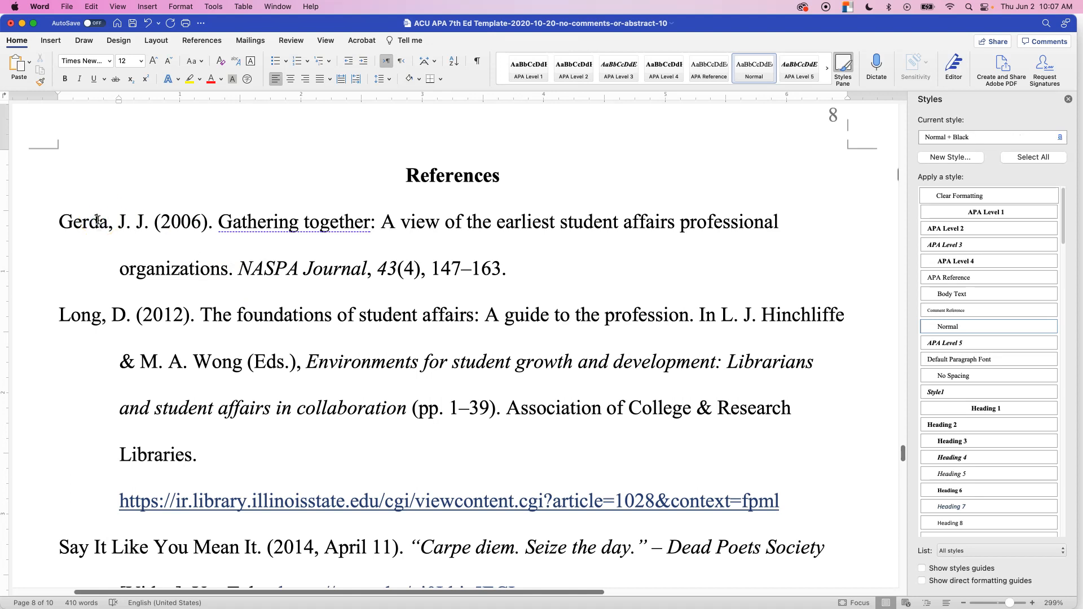
drag(59, 221, 695, 451)
scroll(375, 423, down, 4)
scroll(367, 404, down, 1)
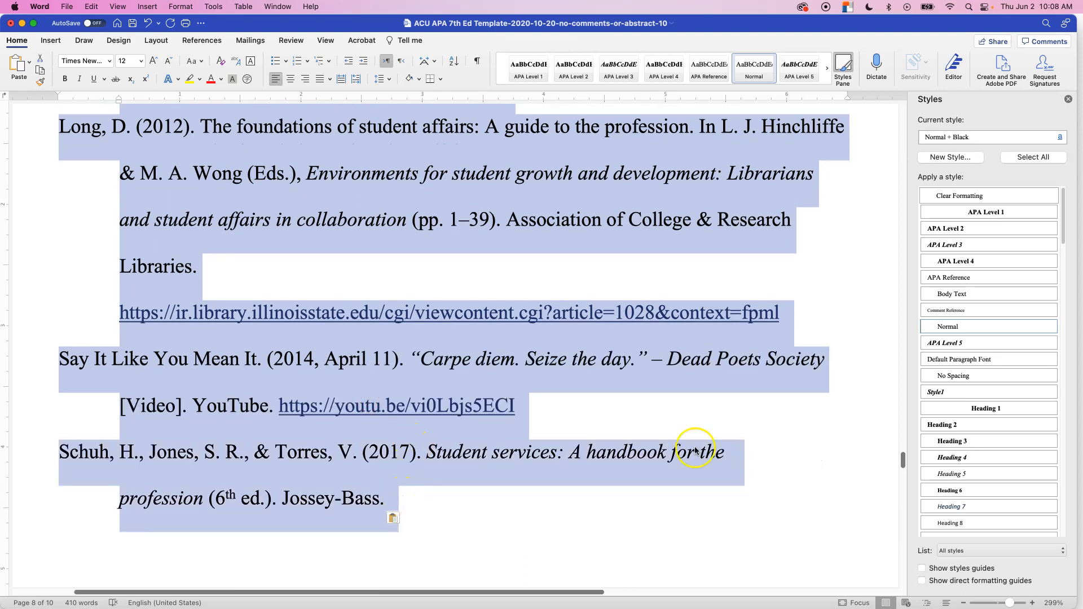
click(999, 278)
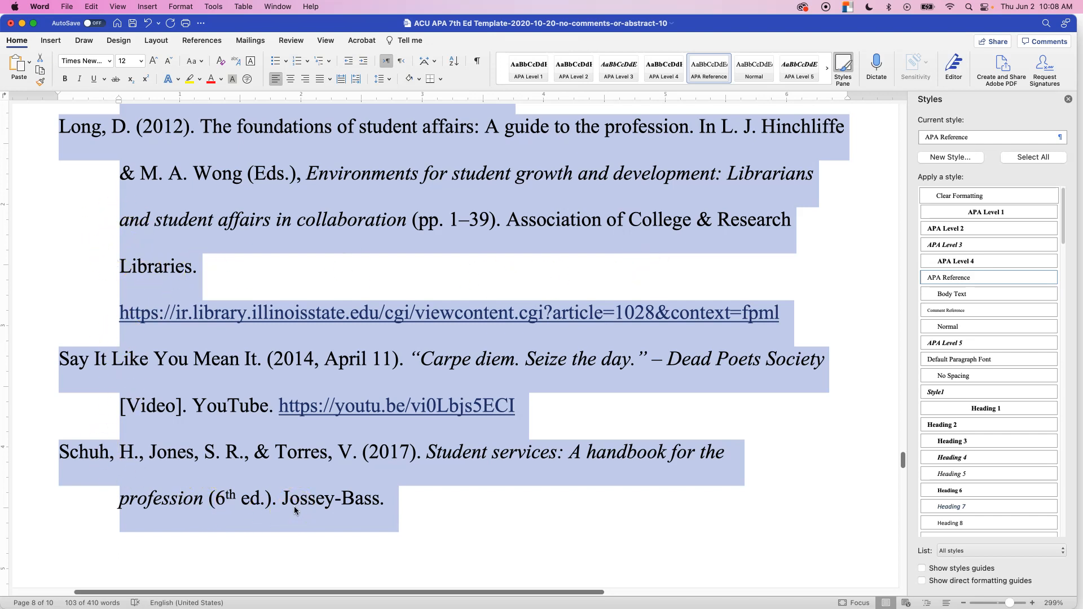
click(1052, 279)
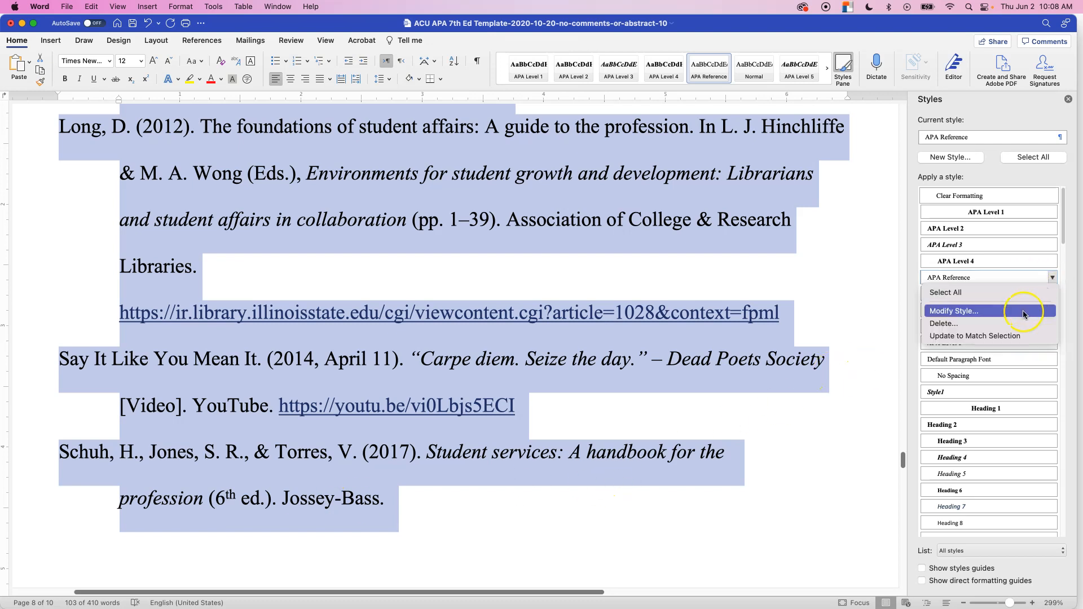
click(864, 299)
click(846, 62)
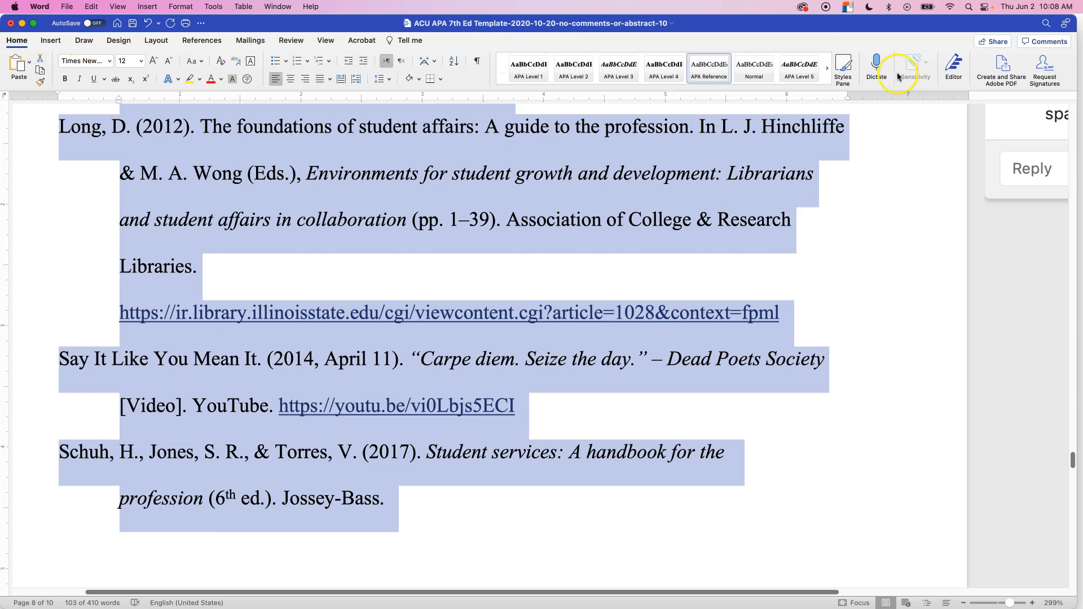
click(842, 67)
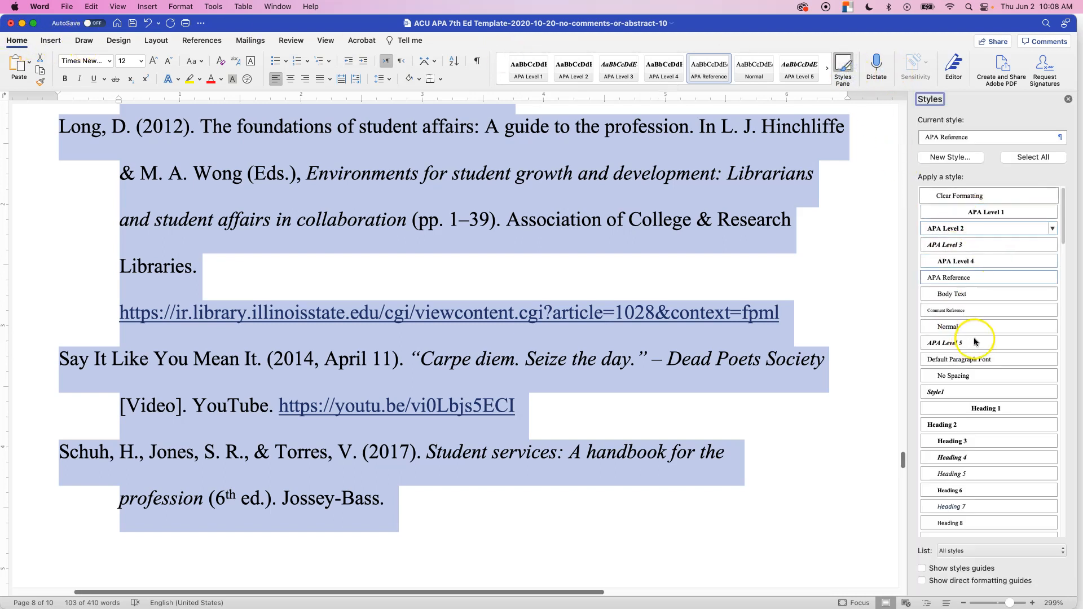
Step: Modify the APA Reference style to use single line spacing and 12 pt of space after each paragraph
mouse_move(1056, 280)
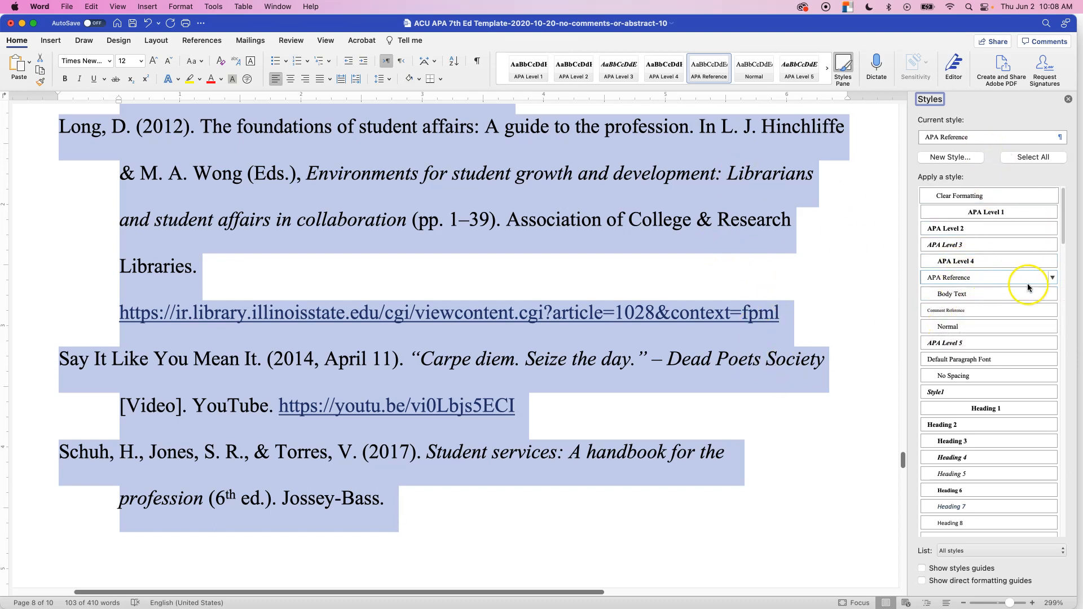
click(1053, 279)
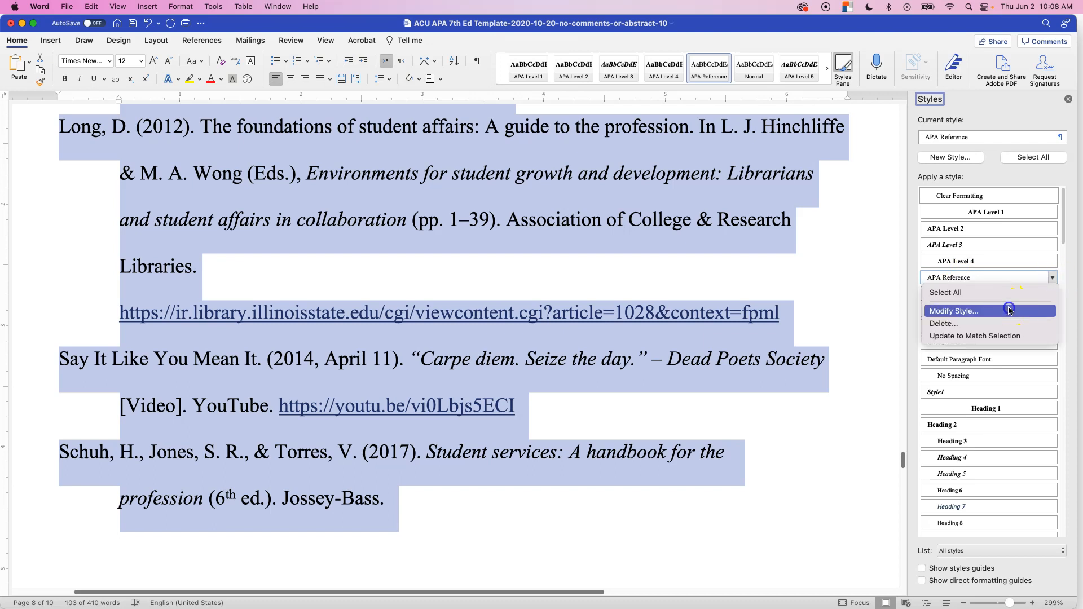
click(1008, 309)
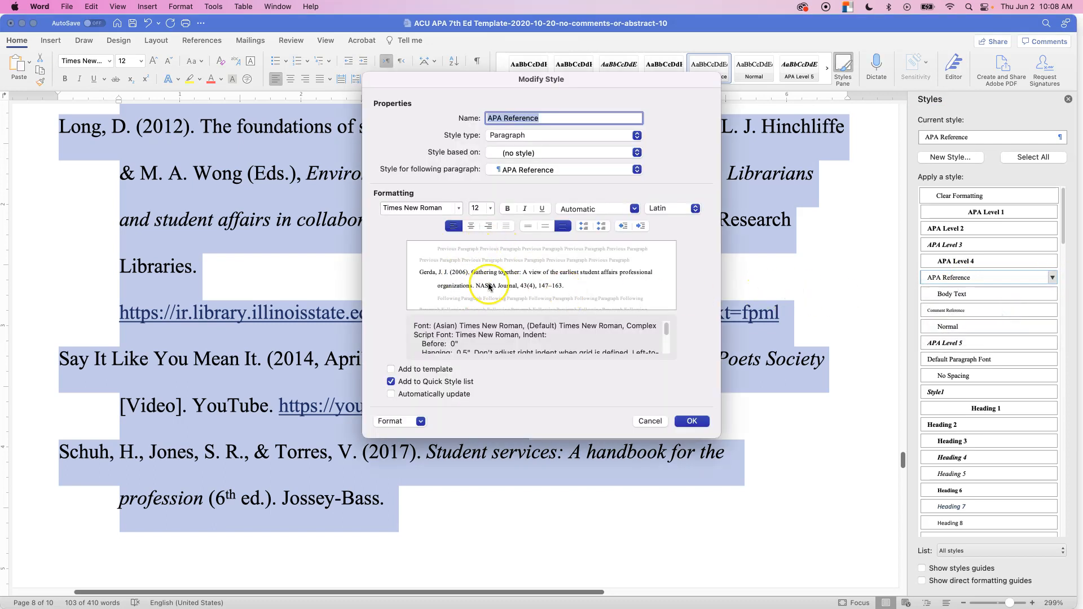
click(528, 227)
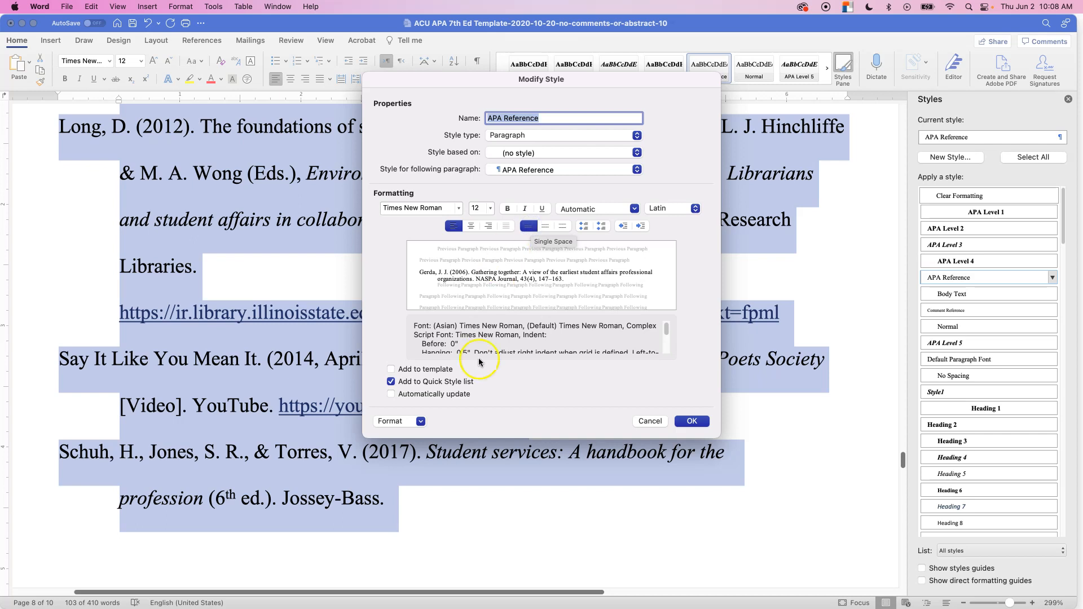
click(421, 422)
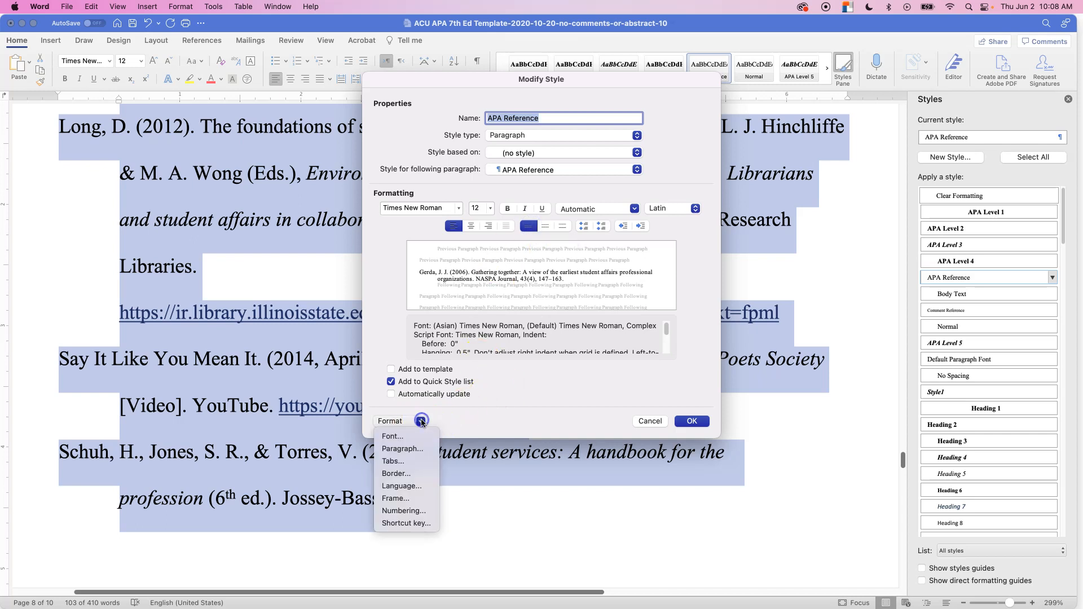
click(424, 449)
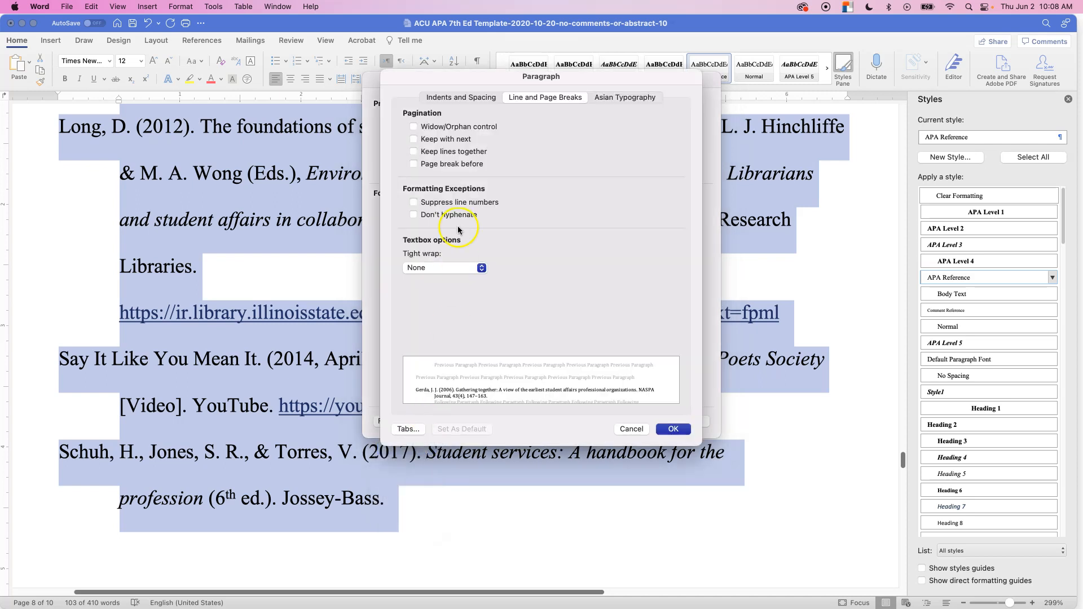
click(484, 97)
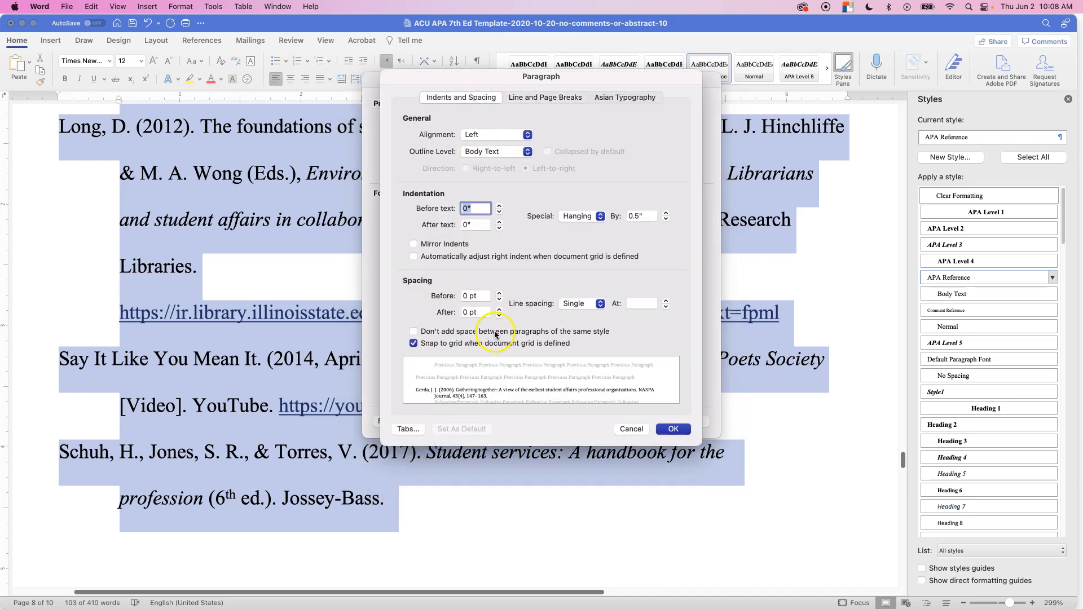
click(500, 309)
click(500, 310)
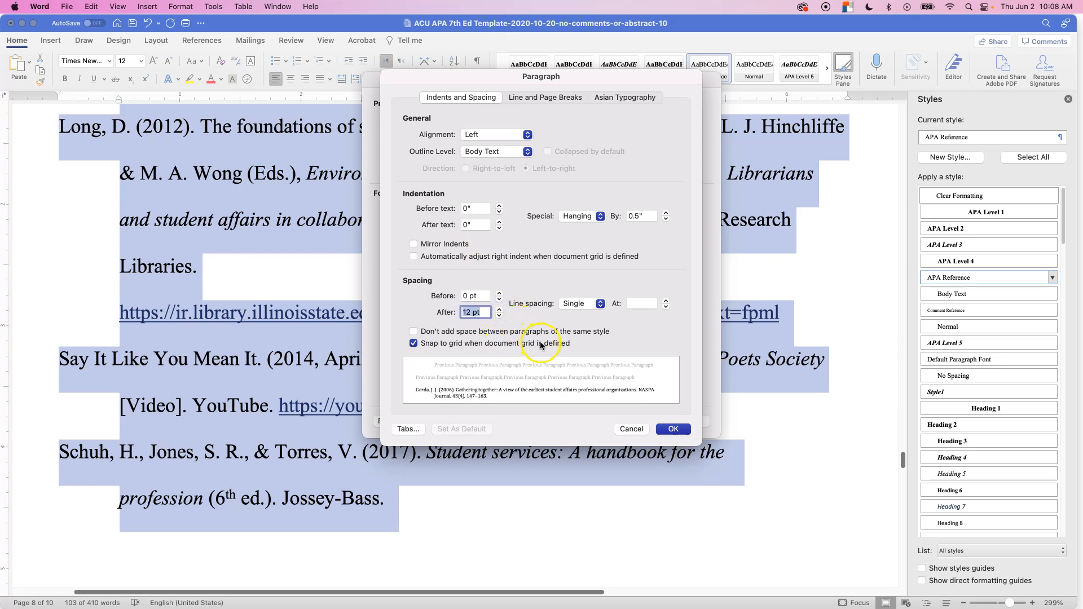
click(673, 429)
click(684, 418)
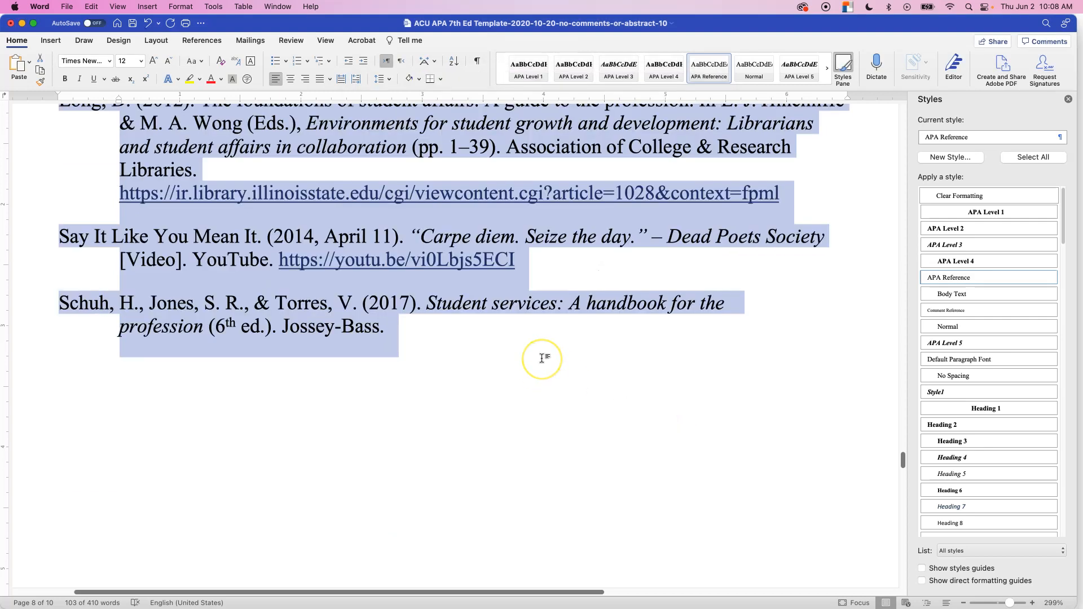
Step: Review the spacing within and between the reference entries, and switch to the Assignment Errata (4 of 5) slide to compare the reference spacing rule
scroll(543, 357, up, 3)
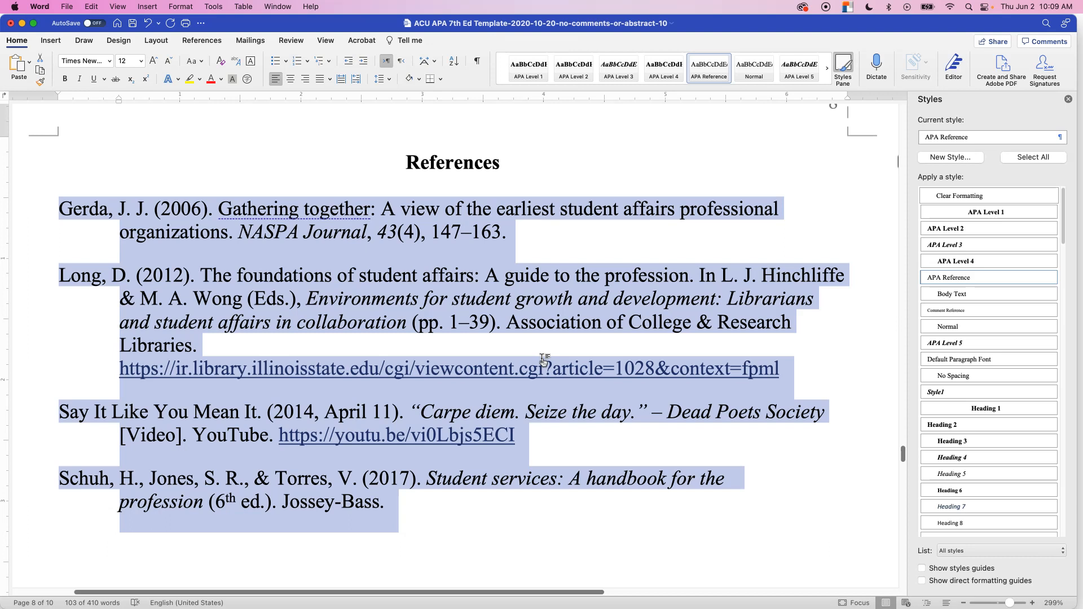
click(546, 247)
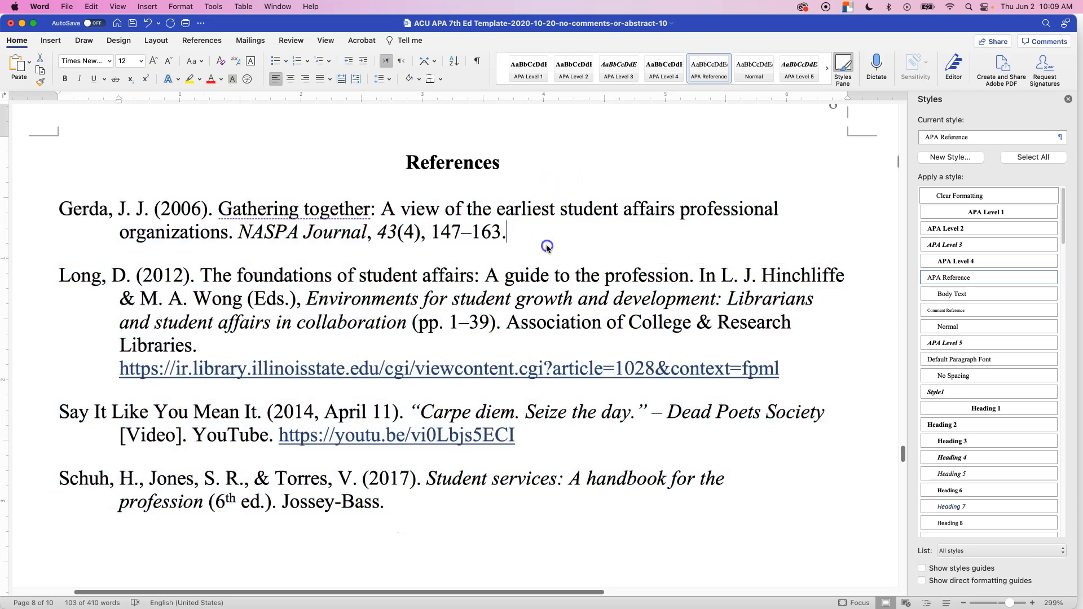
drag(533, 232, 30, 213)
drag(70, 269, 430, 405)
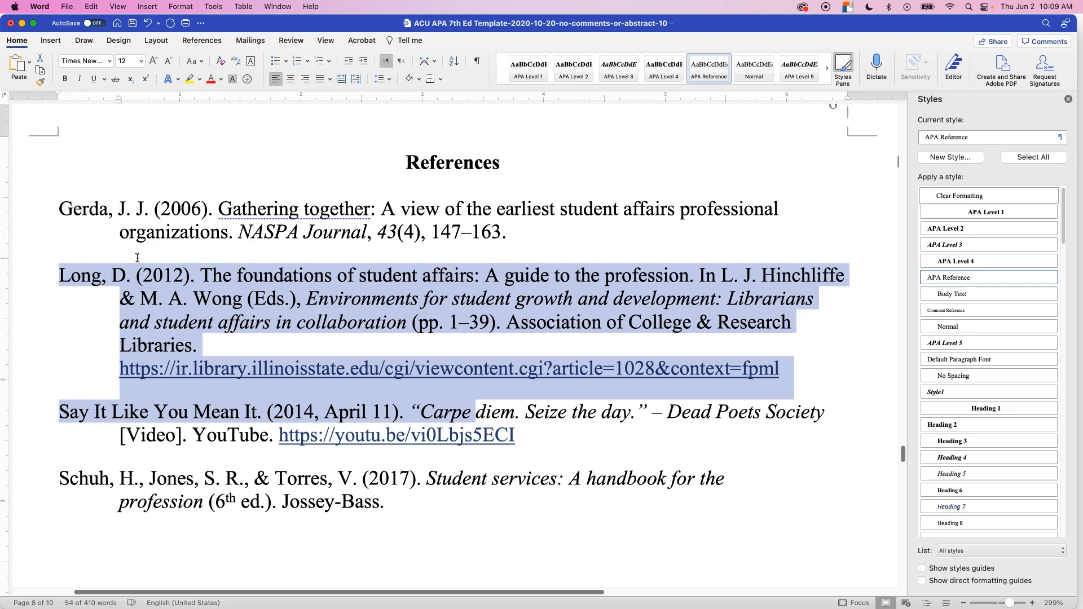
key(super+Tab)
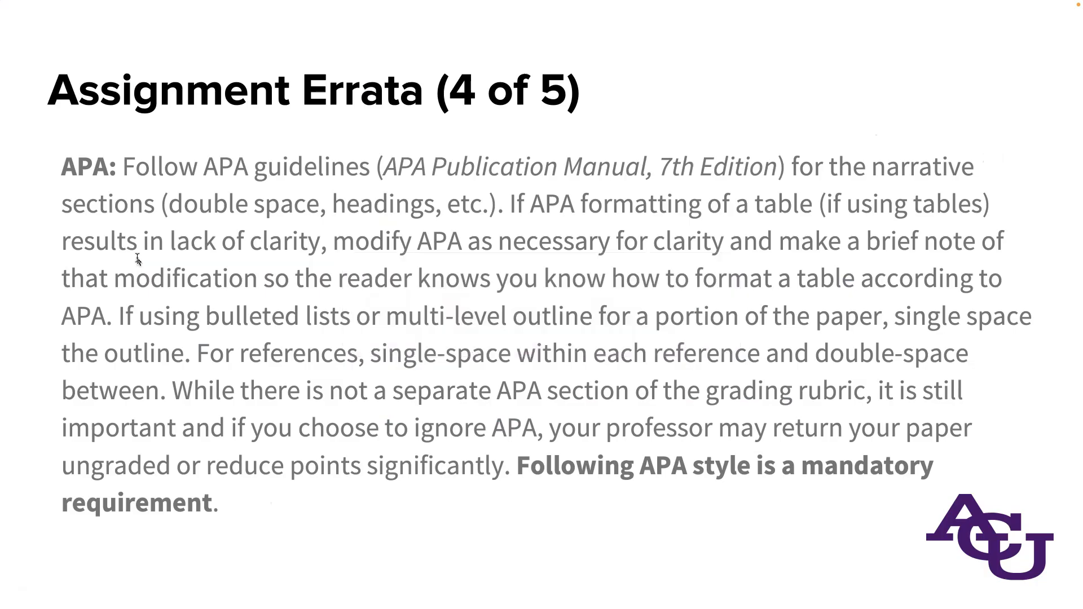